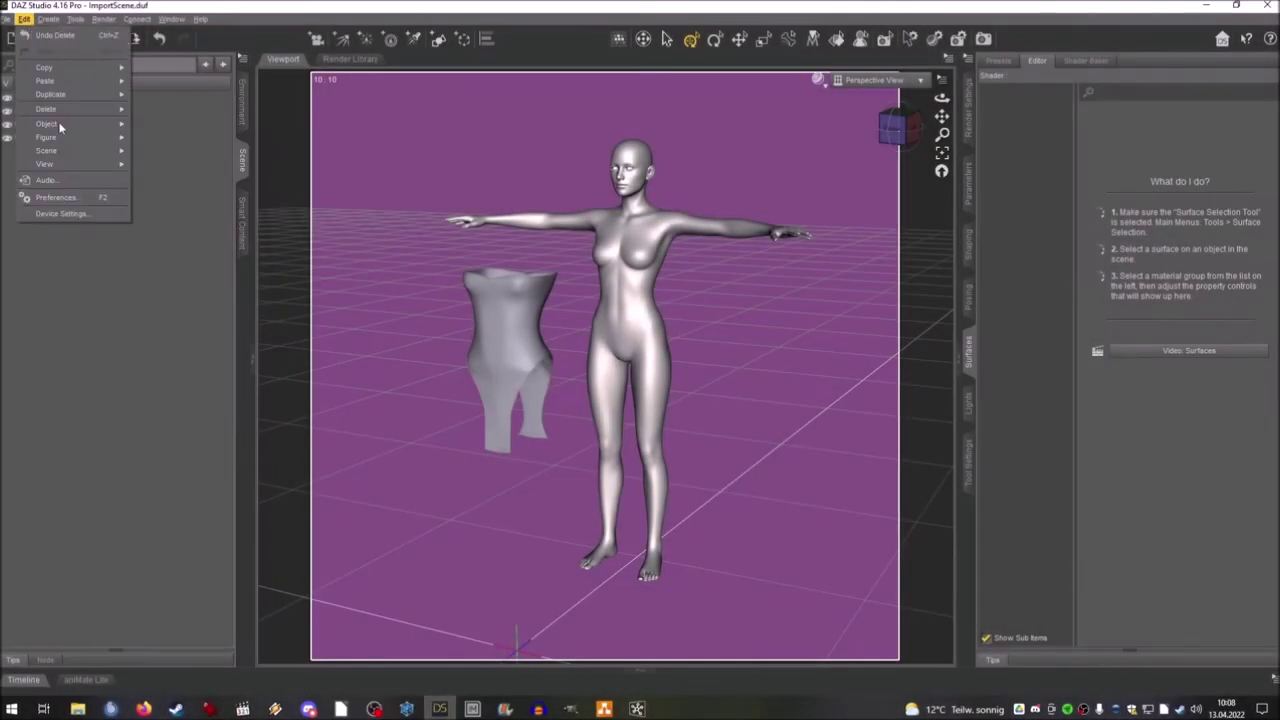
Step: Transfer the rig from Genesis 2 Female to rig_test_02 with the Transfer Utility, keeping default item shapes and no projection template
left_click(172, 128)
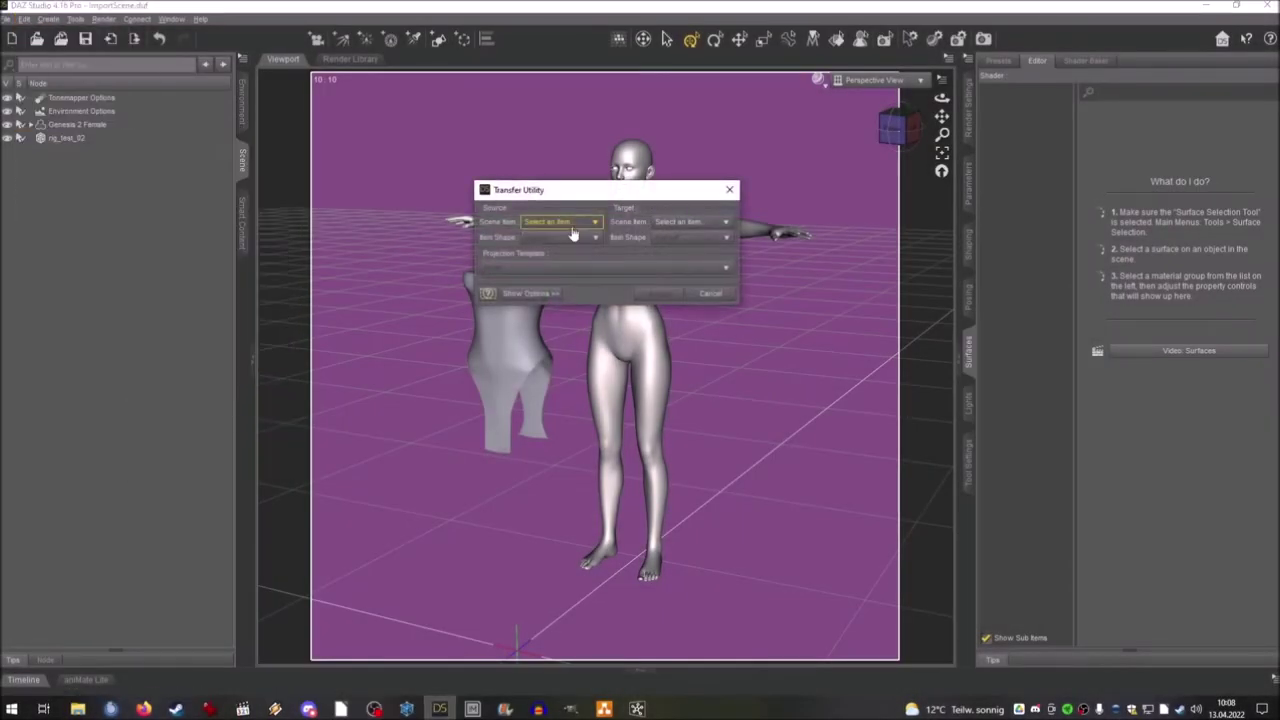
left_click(680, 266)
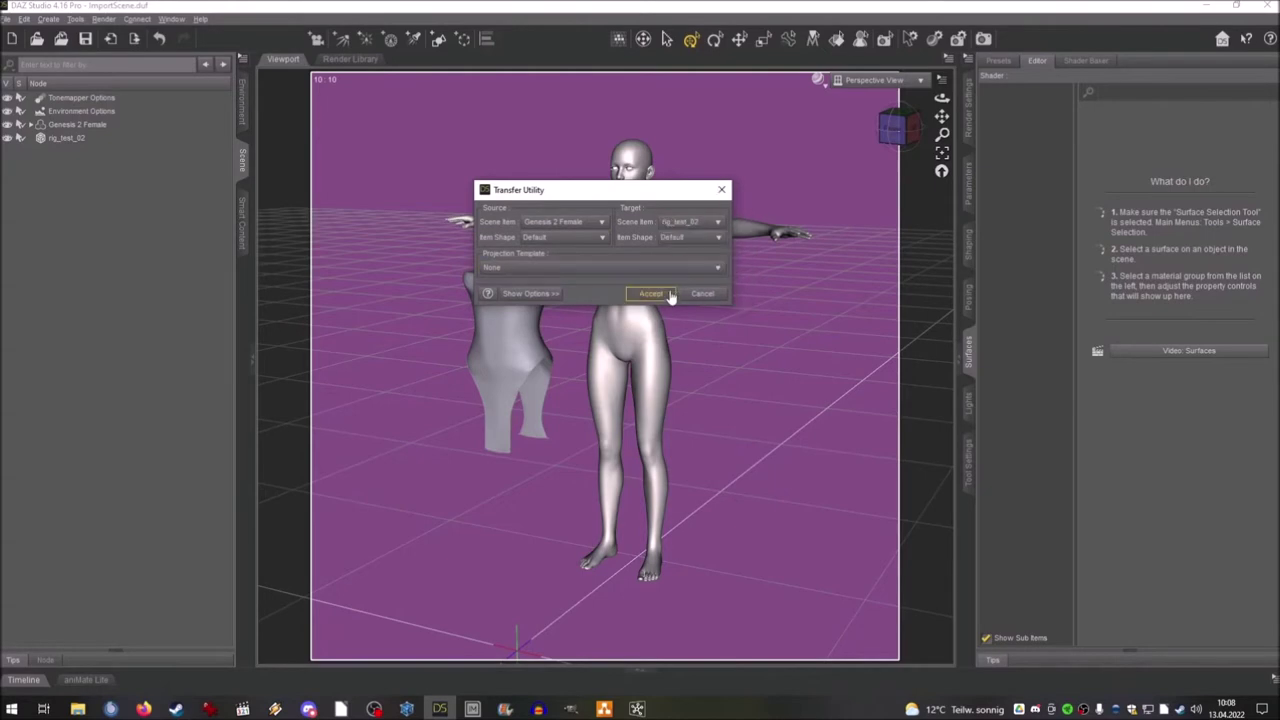
left_click(658, 293)
scroll(942, 117, "up", 5)
left_click_drag(942, 117, 914, 118)
Step: Save the scene as rigtest_02 in the 2022_04 folder
left_click(6, 19)
mouse_move(43, 114)
left_click(400, 428)
type("rigtest")
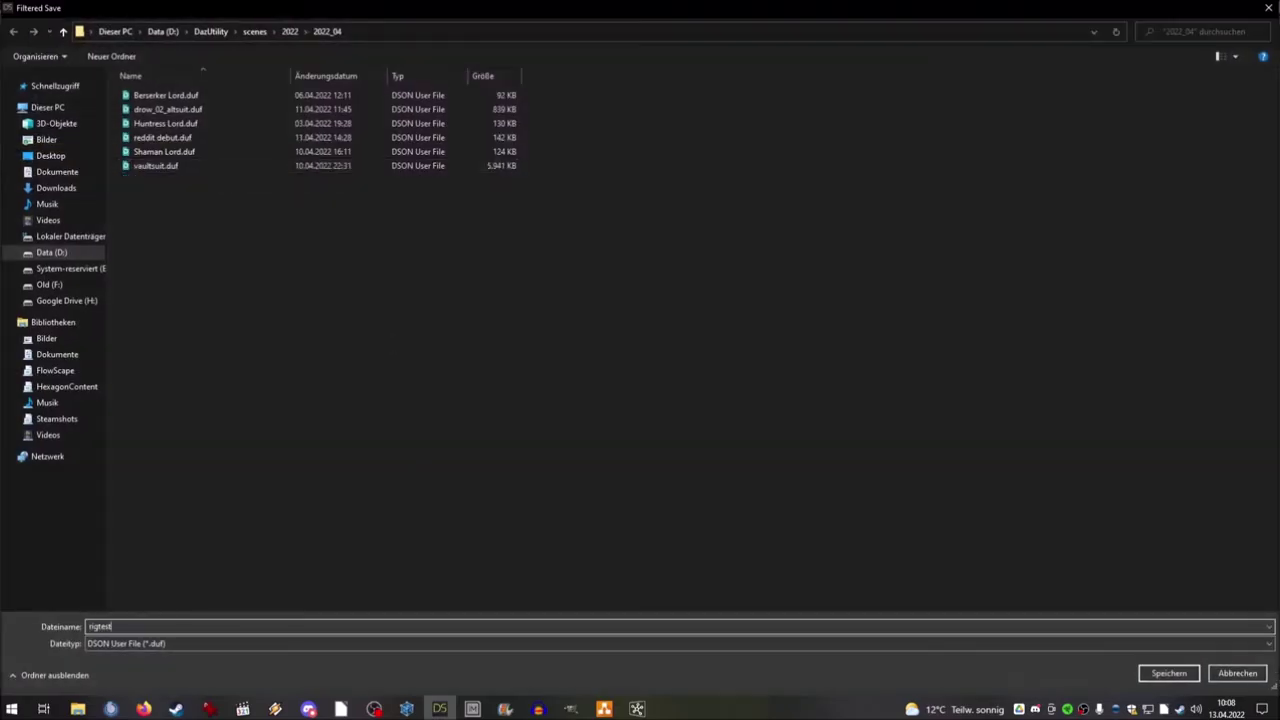
type("_02")
key("Return")
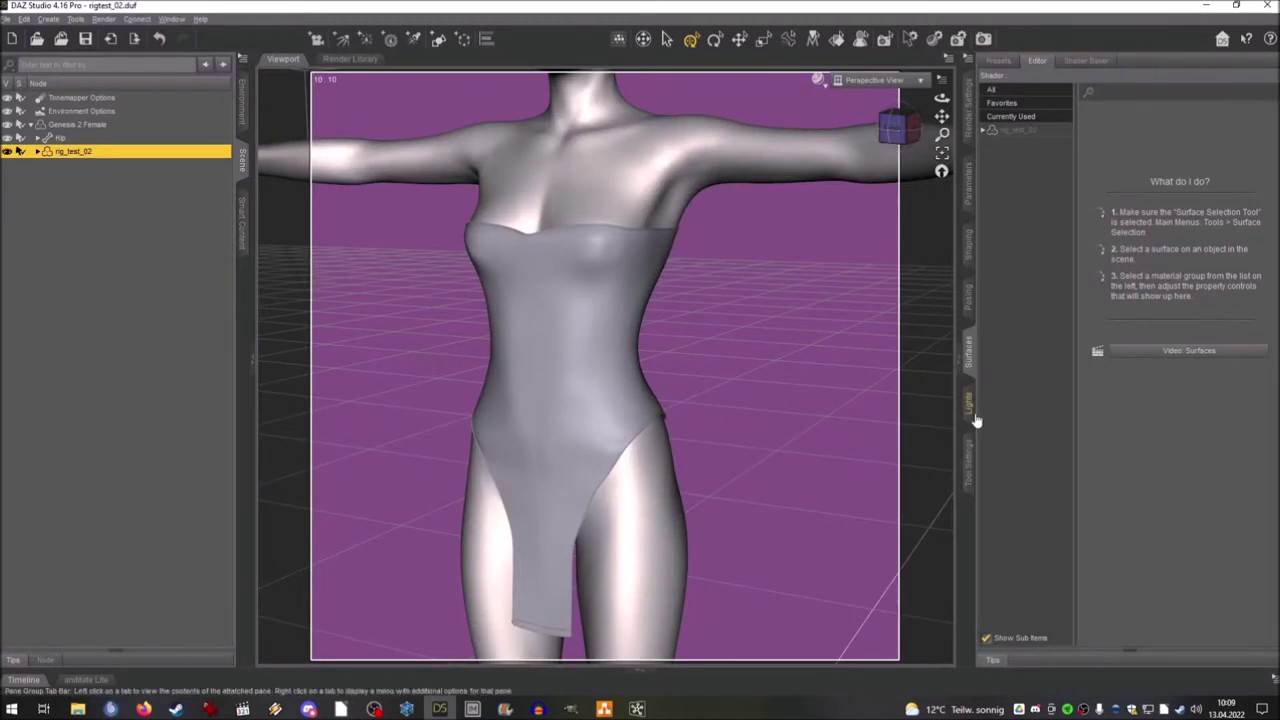
Step: Activate the Geometry Editor tool for the rig_test_02 garment
left_click(971, 447)
left_click(1055, 61)
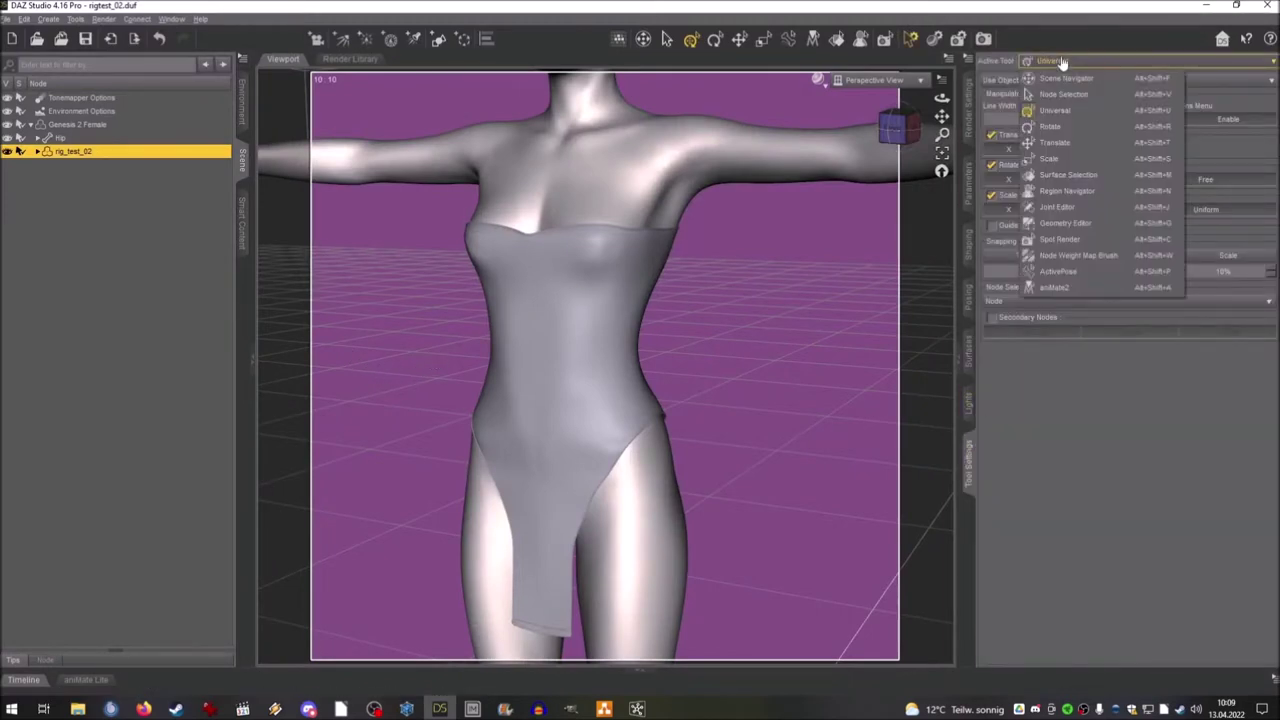
left_click(1066, 222)
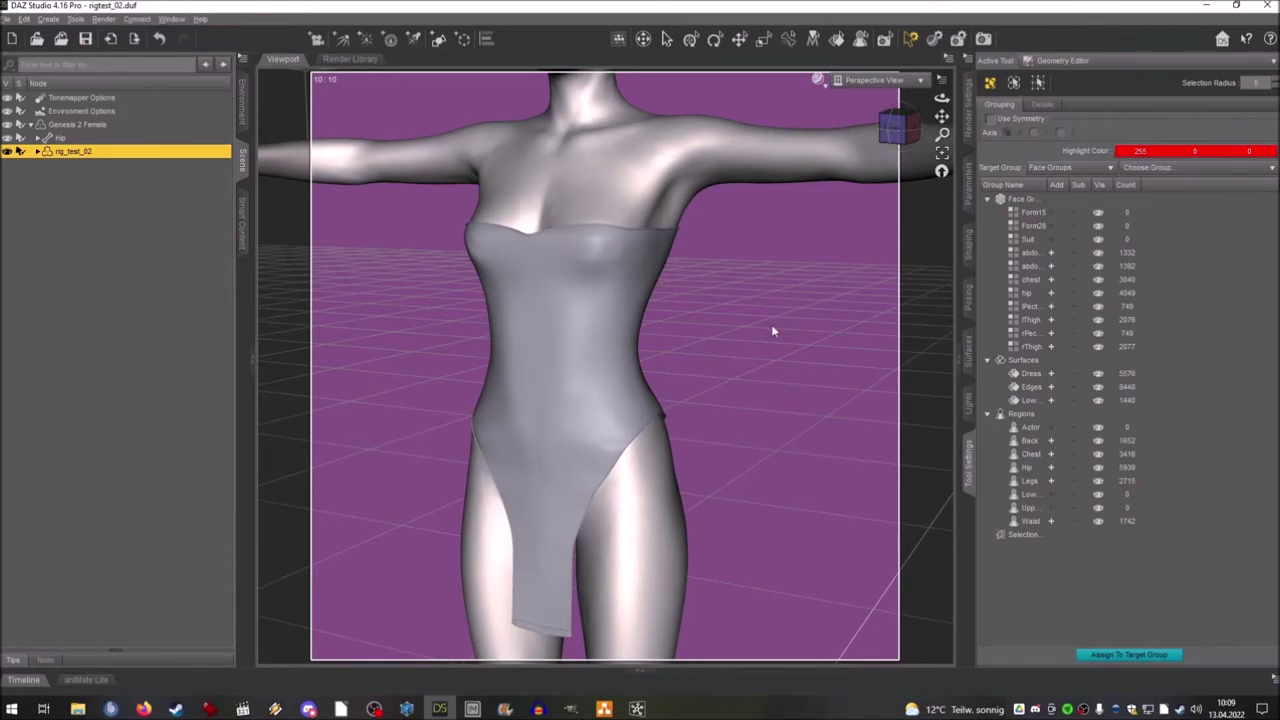
Step: Select the band of faces across the top of the garment's front panel, just below the hips
left_click_drag(914, 132, 1019, 83)
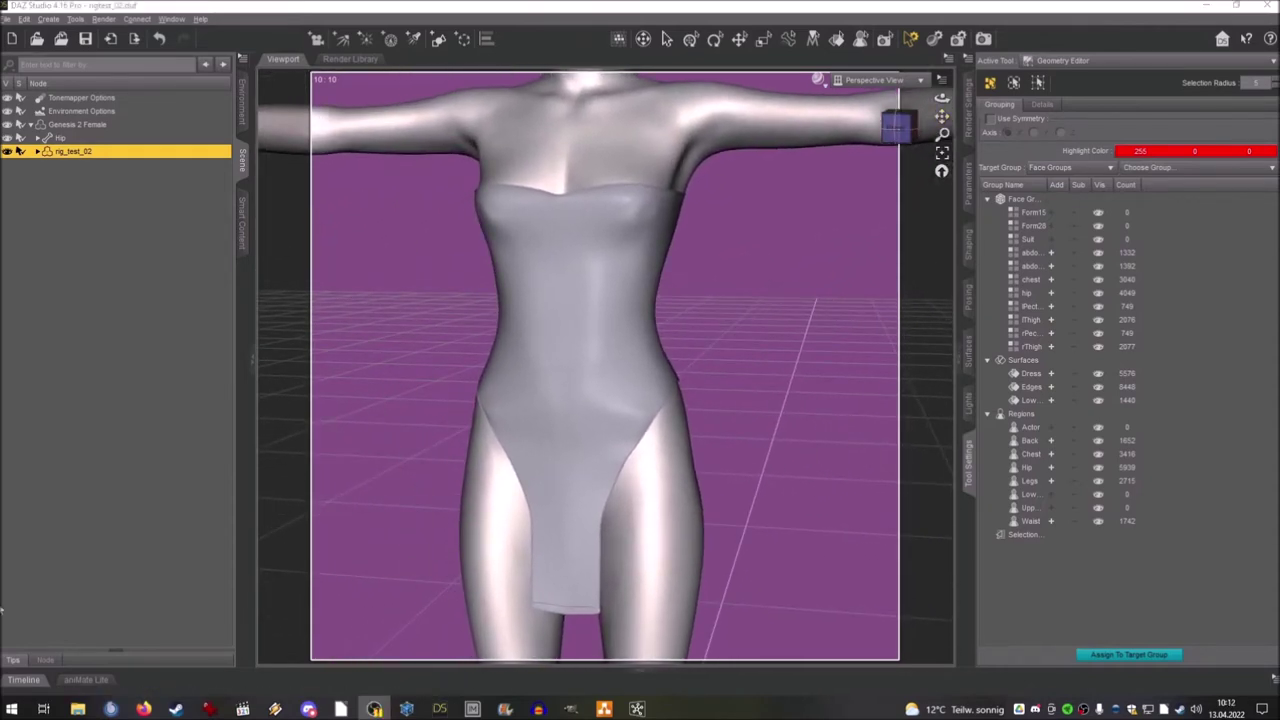
left_click(896, 128)
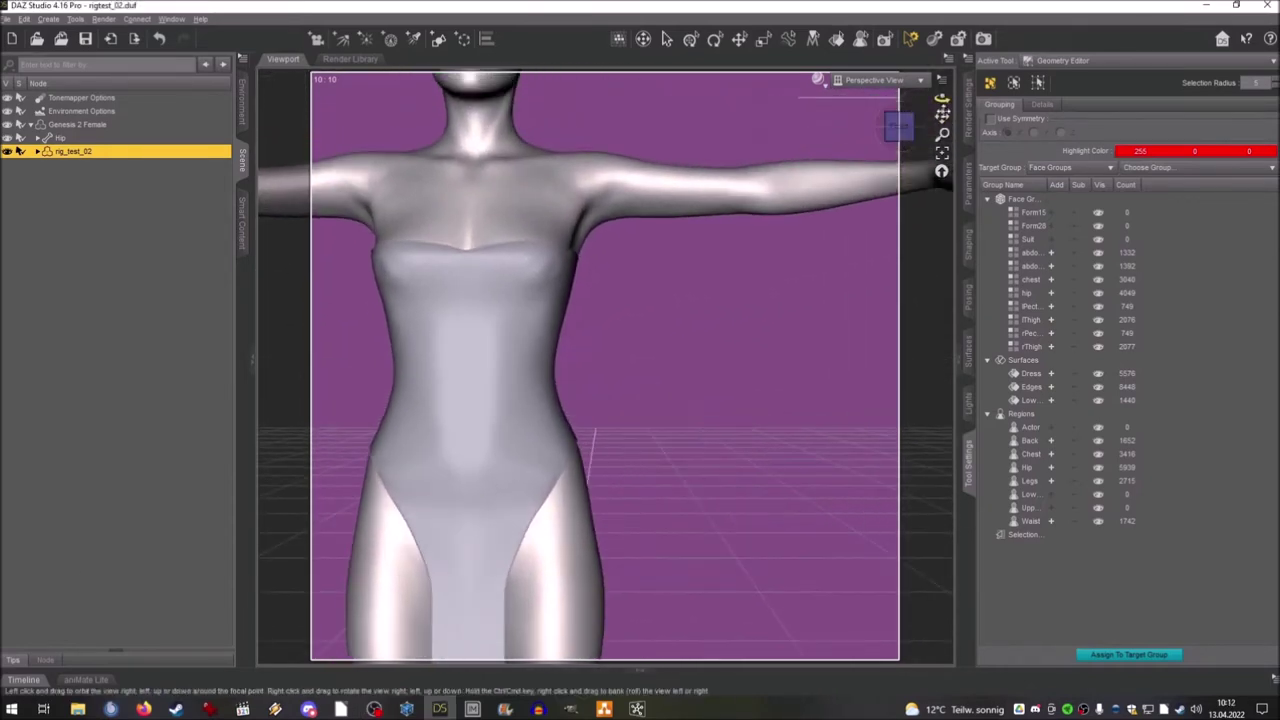
left_click(912, 129)
left_click(914, 132)
left_click_drag(942, 117, 890, 92)
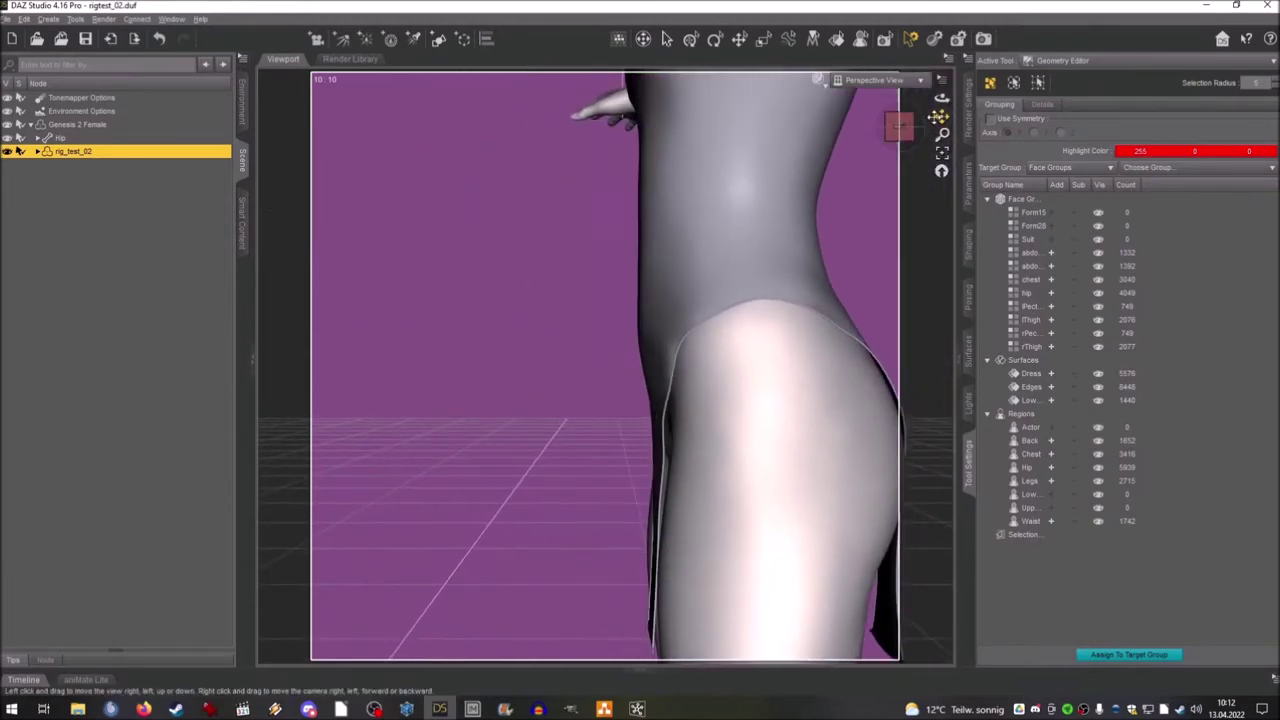
scroll(937, 117, "up", 1)
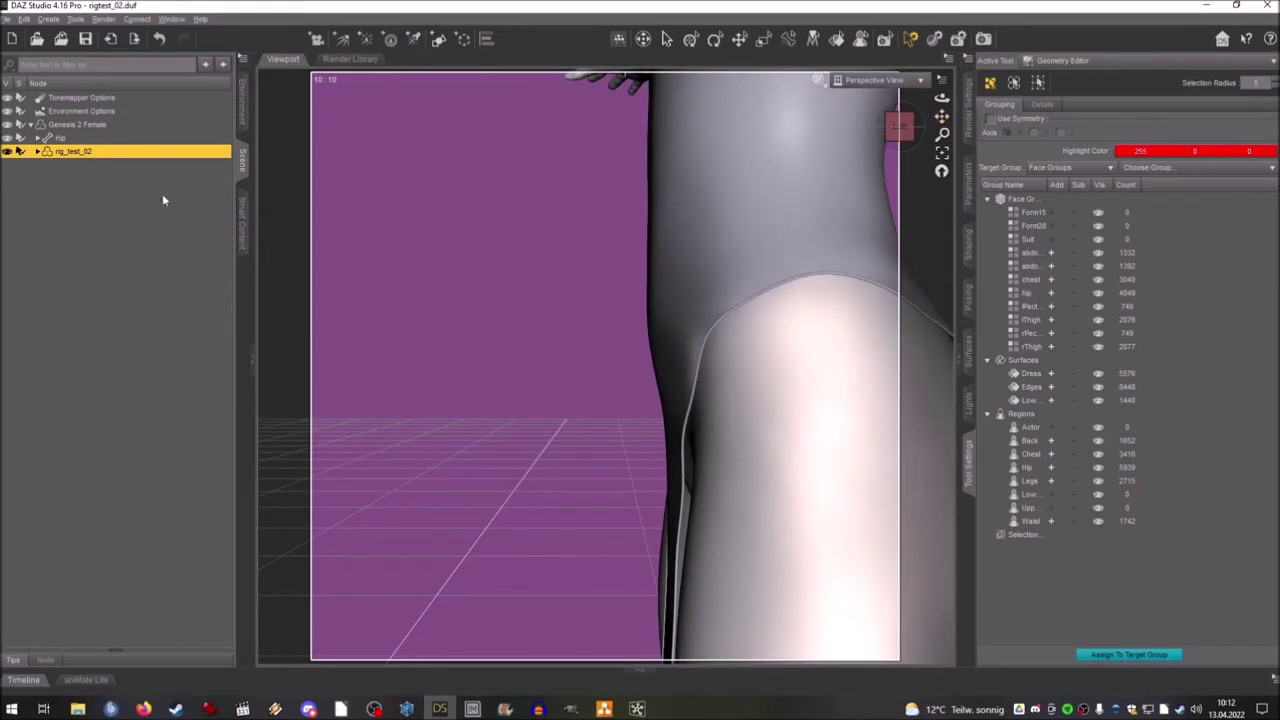
right_click(500, 320)
mouse_move(539, 338)
left_click_drag(942, 98, 586, 439)
mouse_move(899, 126)
left_mouse_down()
mouse_move(990, 128)
mouse_move(899, 126)
left_mouse_up()
left_click(657, 300)
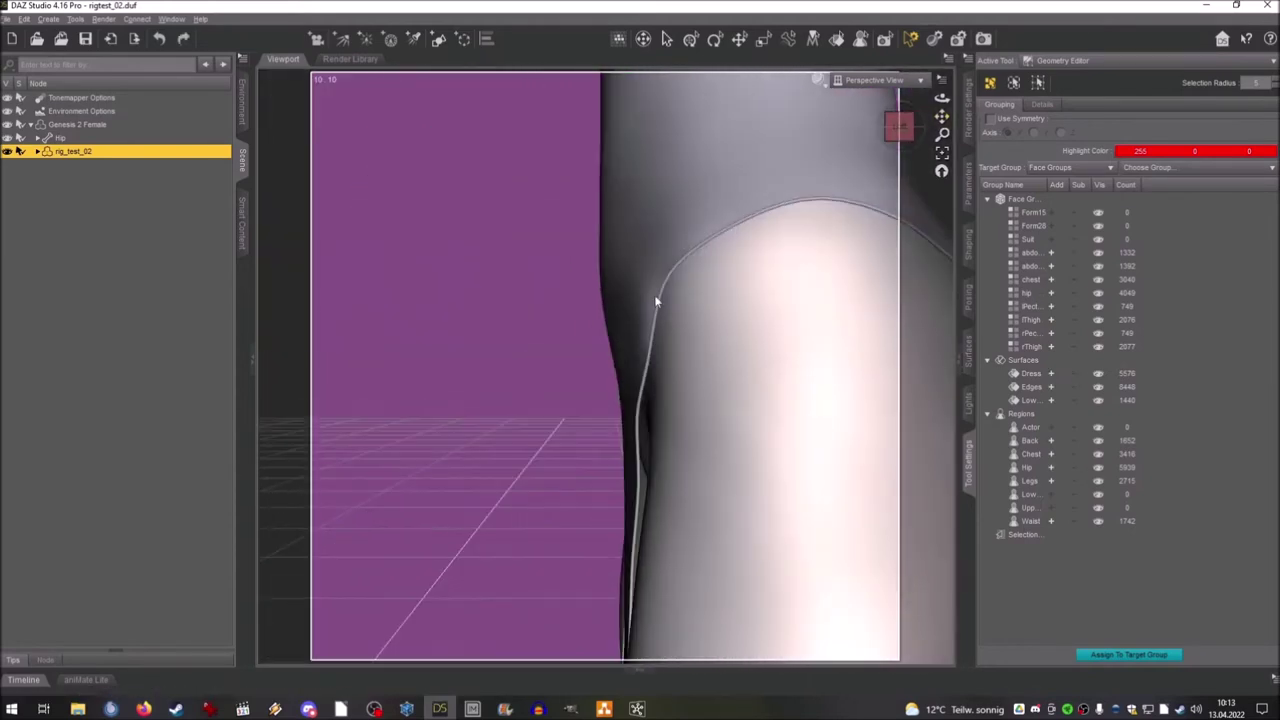
right_click(695, 263)
left_click_drag(663, 302, 616, 346)
left_click_drag(899, 126, 975, 127)
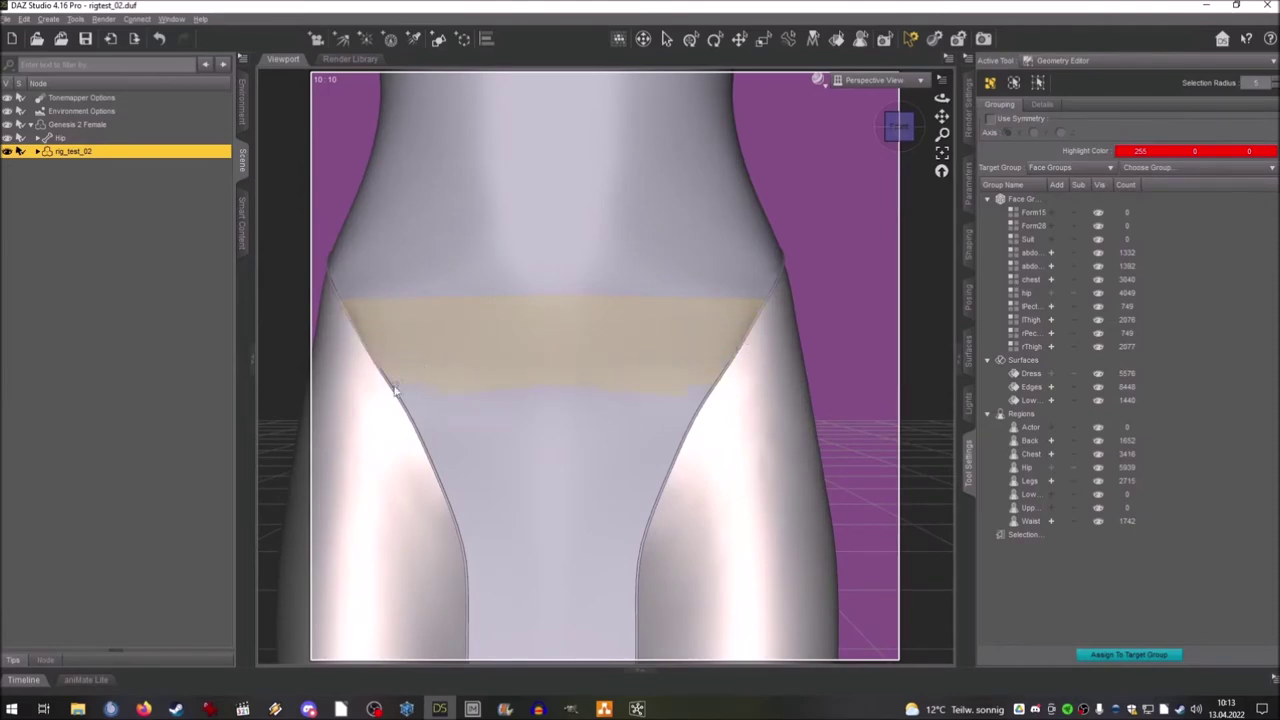
Step: Complete the selection along the front panel's edge trim, assign it to the Suit face group and rename that group Front01
left_click_drag(488, 449, 697, 323, "alt")
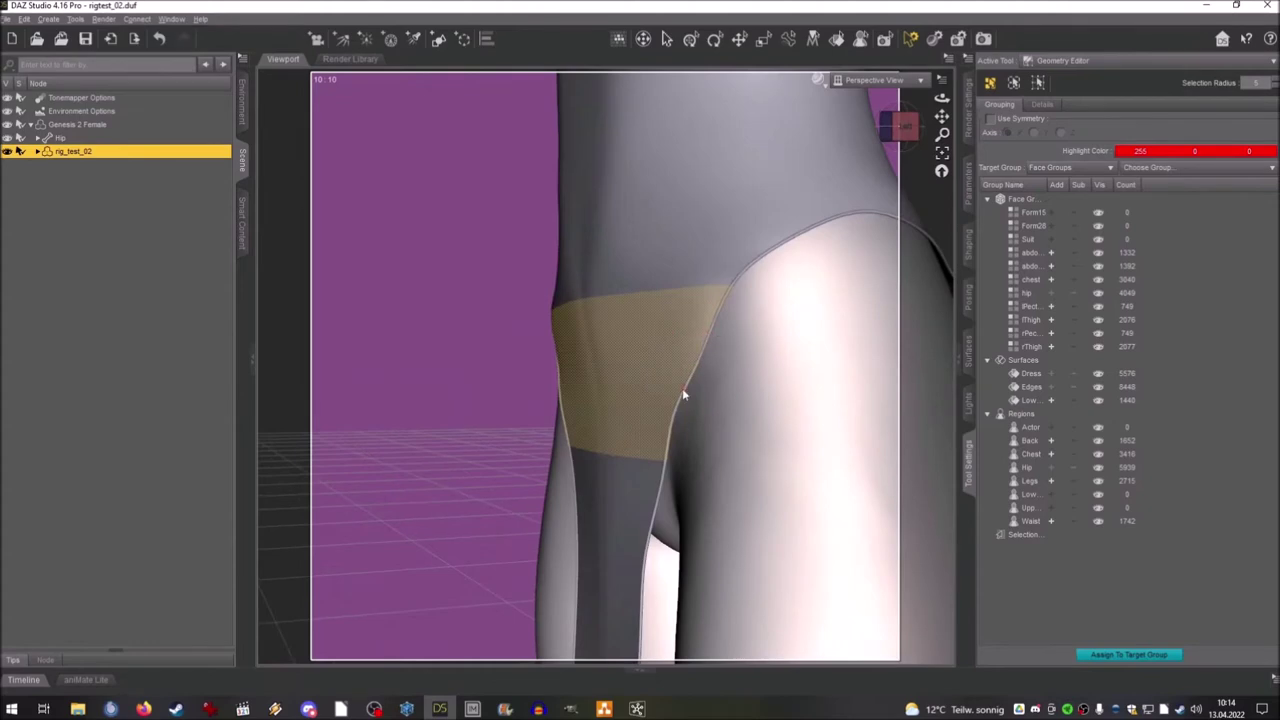
left_click_drag(683, 394, 640, 330, "alt")
left_click(908, 138)
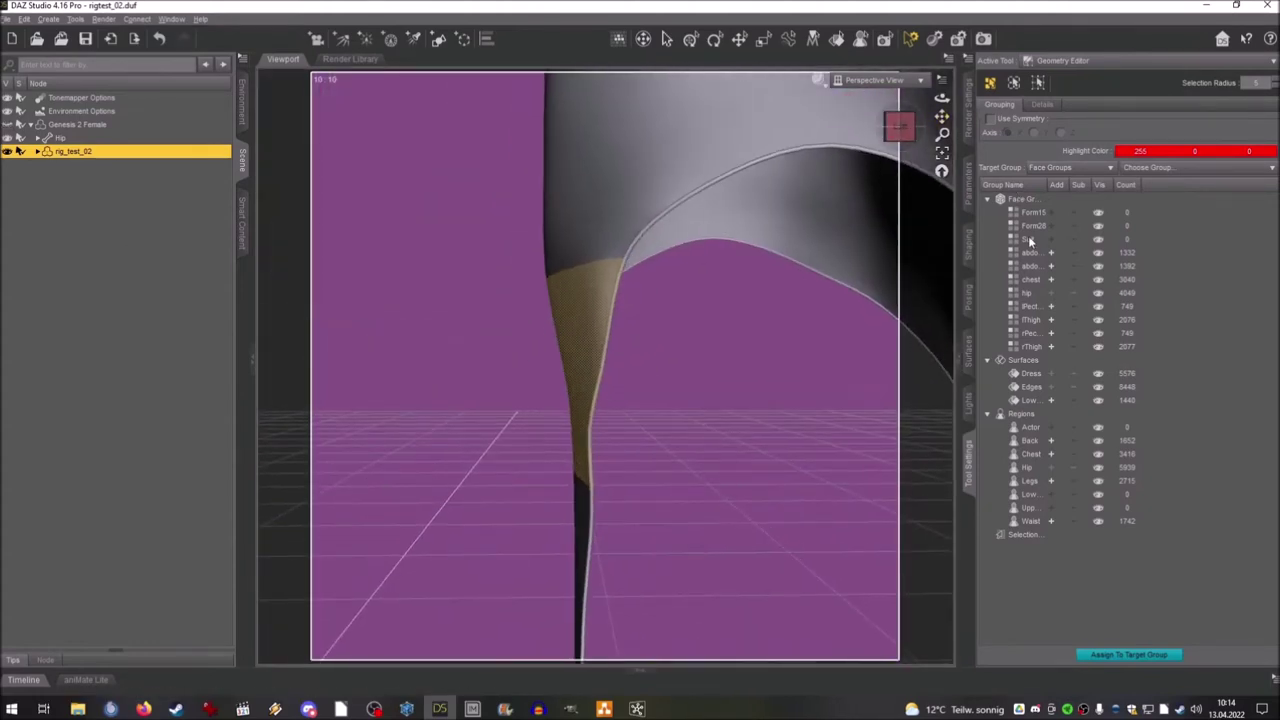
right_click(1031, 241)
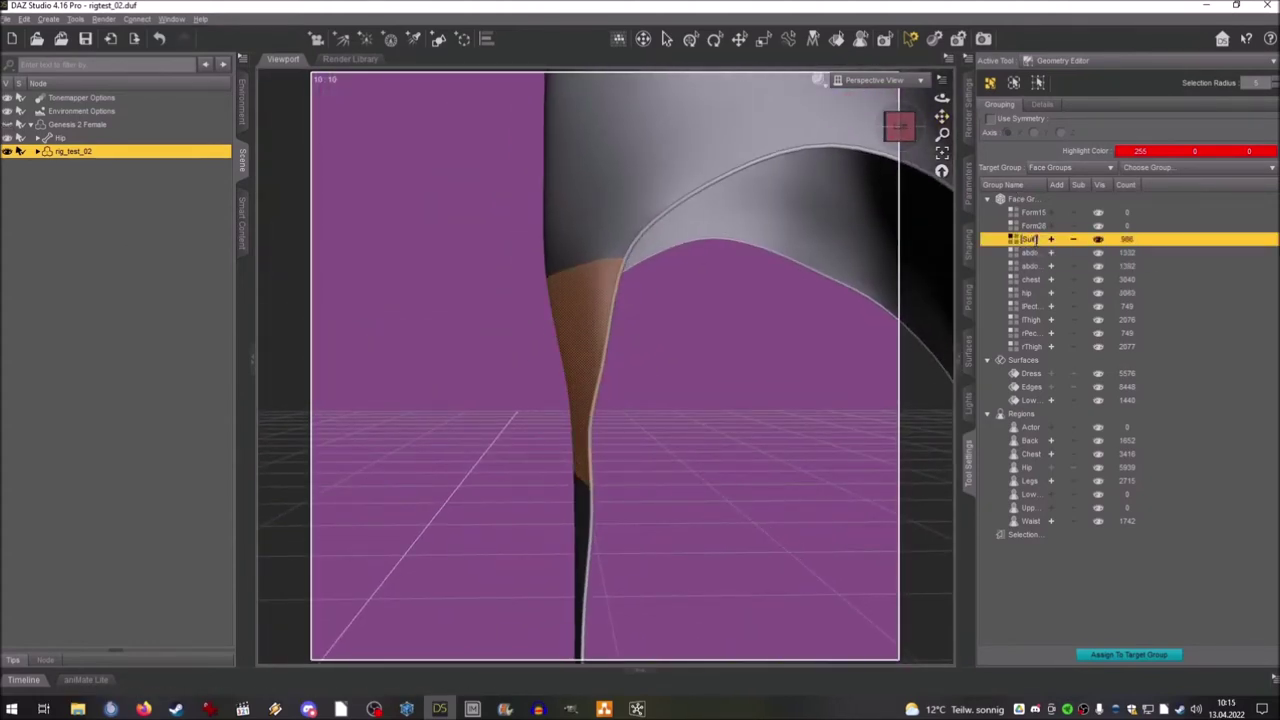
Step: Select the faces of the front-panel section directly beneath Front01
left_click(891, 126)
left_click(684, 320)
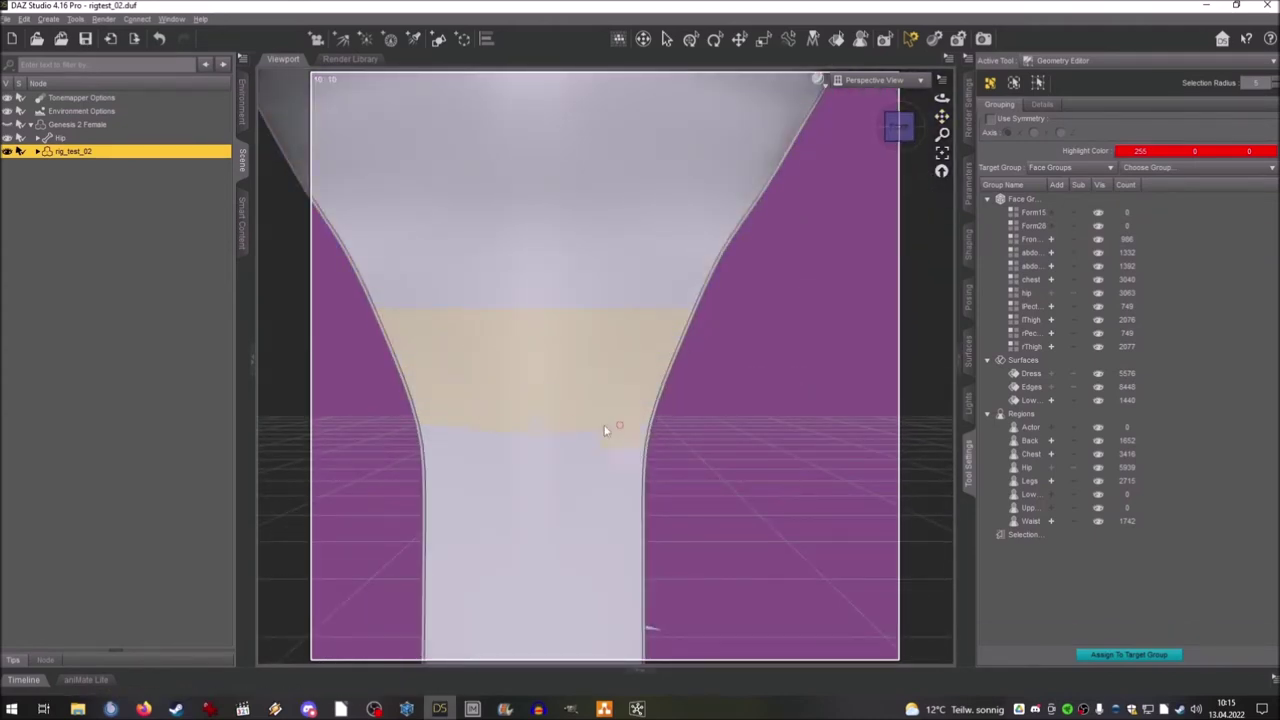
left_click(906, 127)
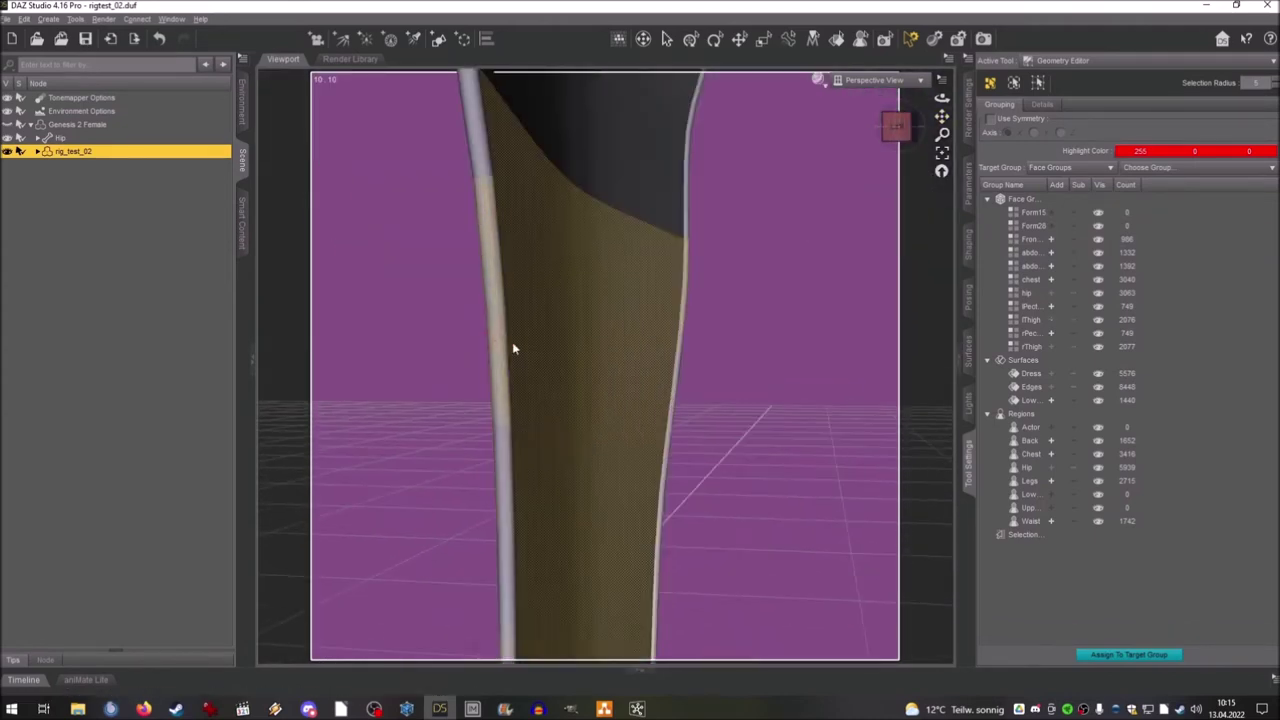
left_click_drag(525, 544, 647, 263, "alt")
left_click_drag(896, 191, 689, 380, "alt")
Step: Extend the second section's selection over the trim along both edges of the front panel
left_click(888, 127)
left_click_drag(831, 166, 536, 218, "alt")
left_click(902, 127)
left_click_drag(899, 127, 377, 193, "alt")
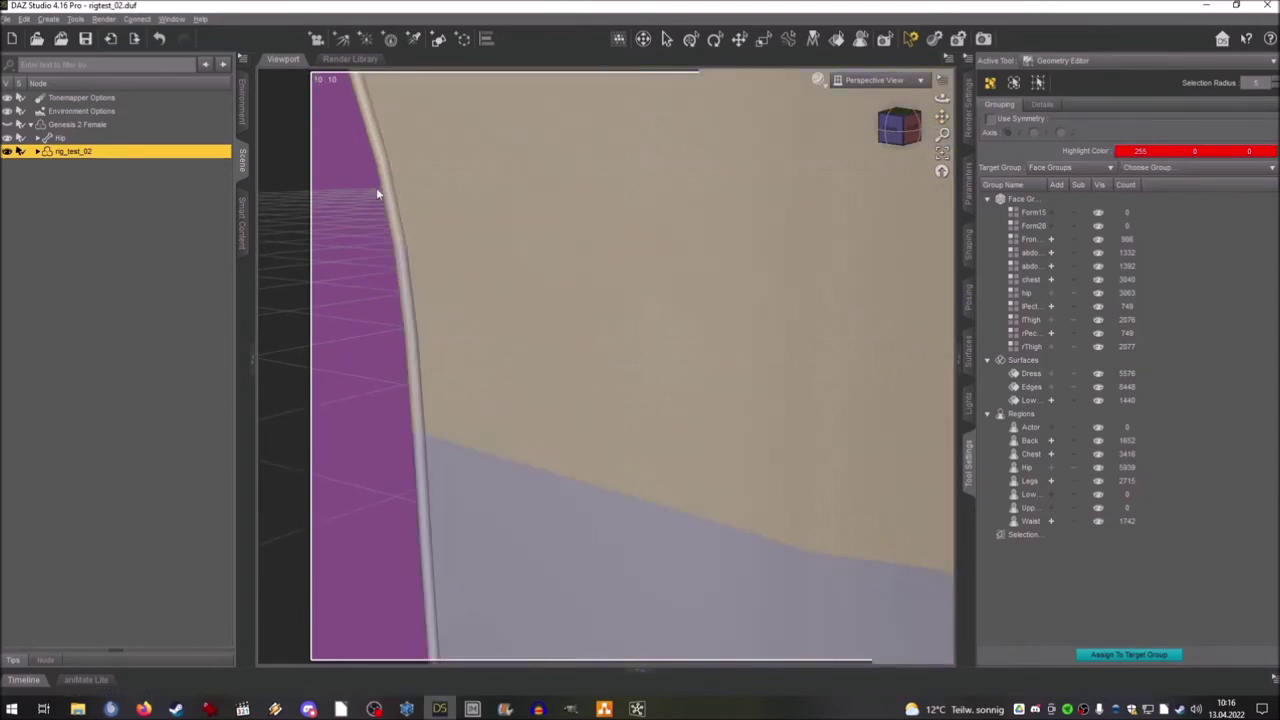
left_click_drag(424, 386, 648, 341, "alt")
left_click_drag(704, 98, 690, 344, "alt")
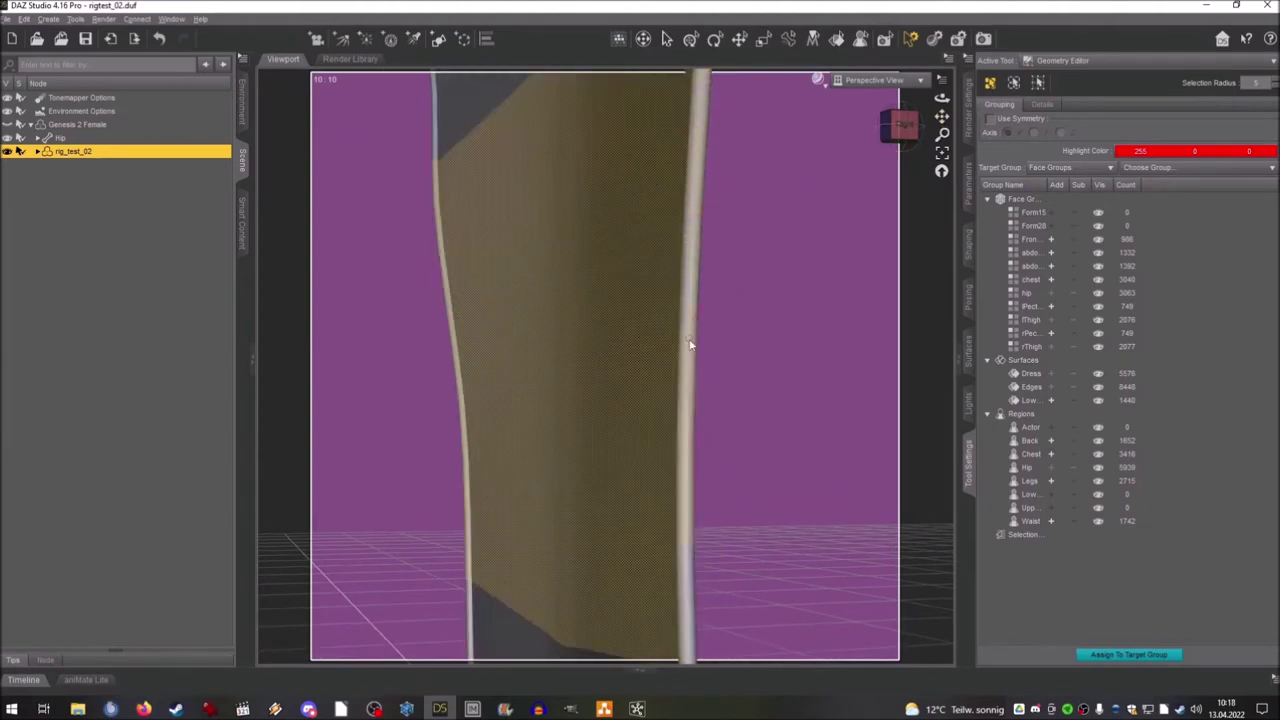
Step: Complete the second section's trim selection, assign it to the Form28 face group and rename that group Front02
left_click_drag(900, 125, 865, 132)
left_click_drag(942, 117, 930, 130)
left_click_drag(700, 420, 670, 290, "alt")
left_click(1050, 226)
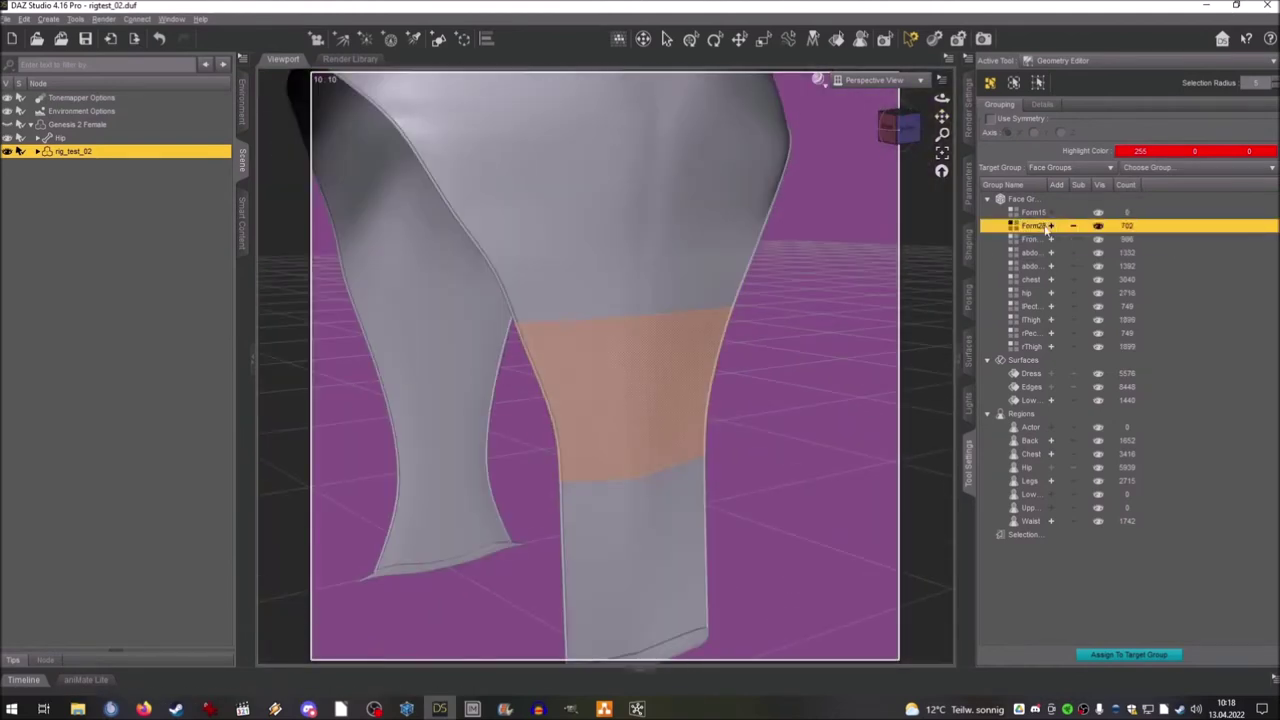
Step: Deselect the Front02 faces and select the faces missed along the edges of the Front01 section
mouse_move(898, 127)
left_mouse_down()
mouse_move(855, 128)
mouse_move(889, 136)
mouse_move(868, 134)
mouse_move(952, 118)
left_mouse_up()
left_click(1074, 239)
mouse_move(600, 262)
left_mouse_down("ctrl")
mouse_move(655, 411)
mouse_move(697, 470)
left_mouse_up("ctrl")
left_click_drag(898, 128, 860, 128)
left_click_drag(942, 117, 938, 125)
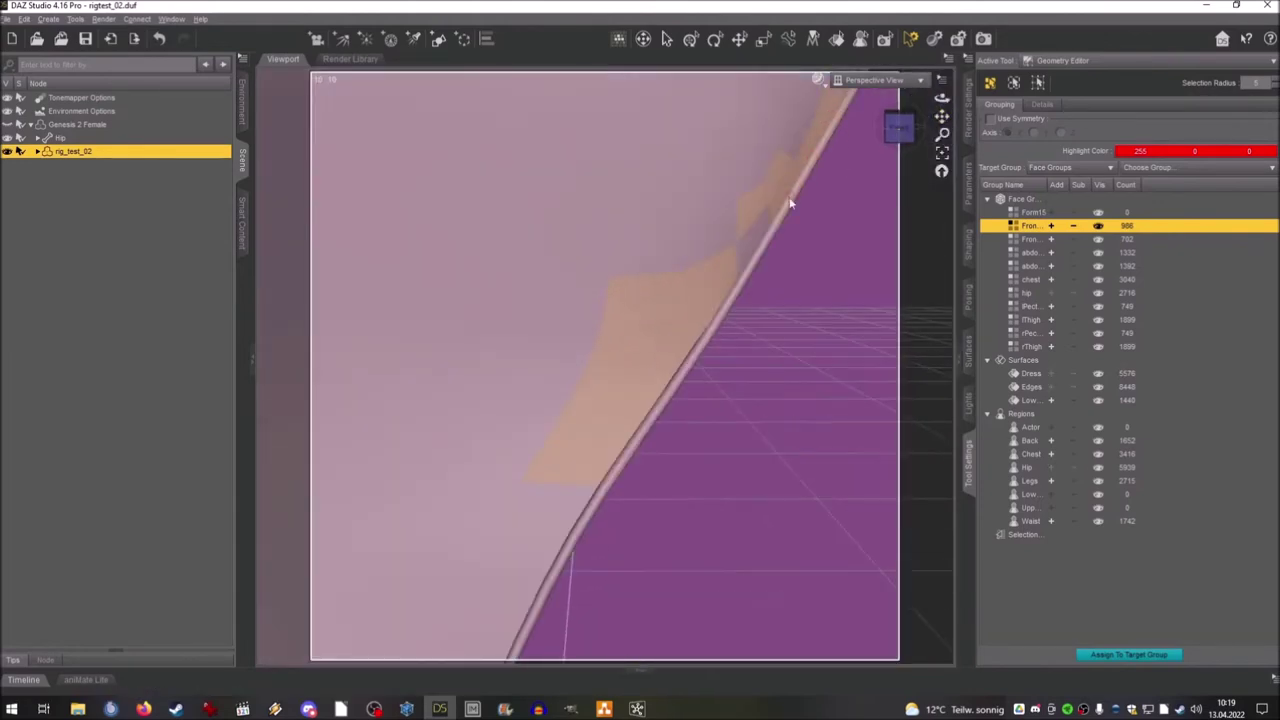
left_click_drag(828, 192, 725, 493, "alt")
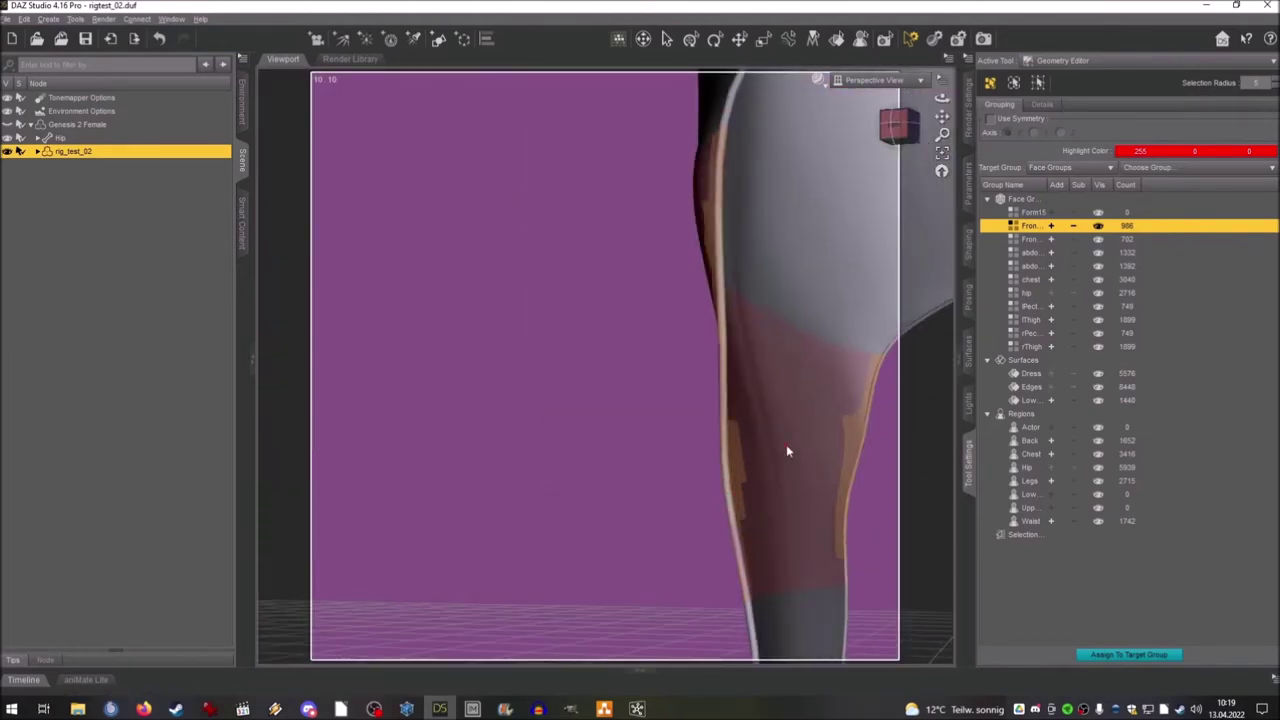
left_click_drag(787, 451, 851, 440, "alt")
Step: Add the remaining edge and trim faces on both sides of the Front01 section to the selection
left_click_drag(898, 128, 868, 130)
left_click_drag(942, 117, 928, 120)
left_click_drag(774, 332, 757, 420, "ctrl")
left_click_drag(898, 128, 932, 122)
left_click_drag(597, 458, 594, 520, "ctrl")
left_click_drag(898, 128, 935, 128)
left_click_drag(942, 117, 649, 432)
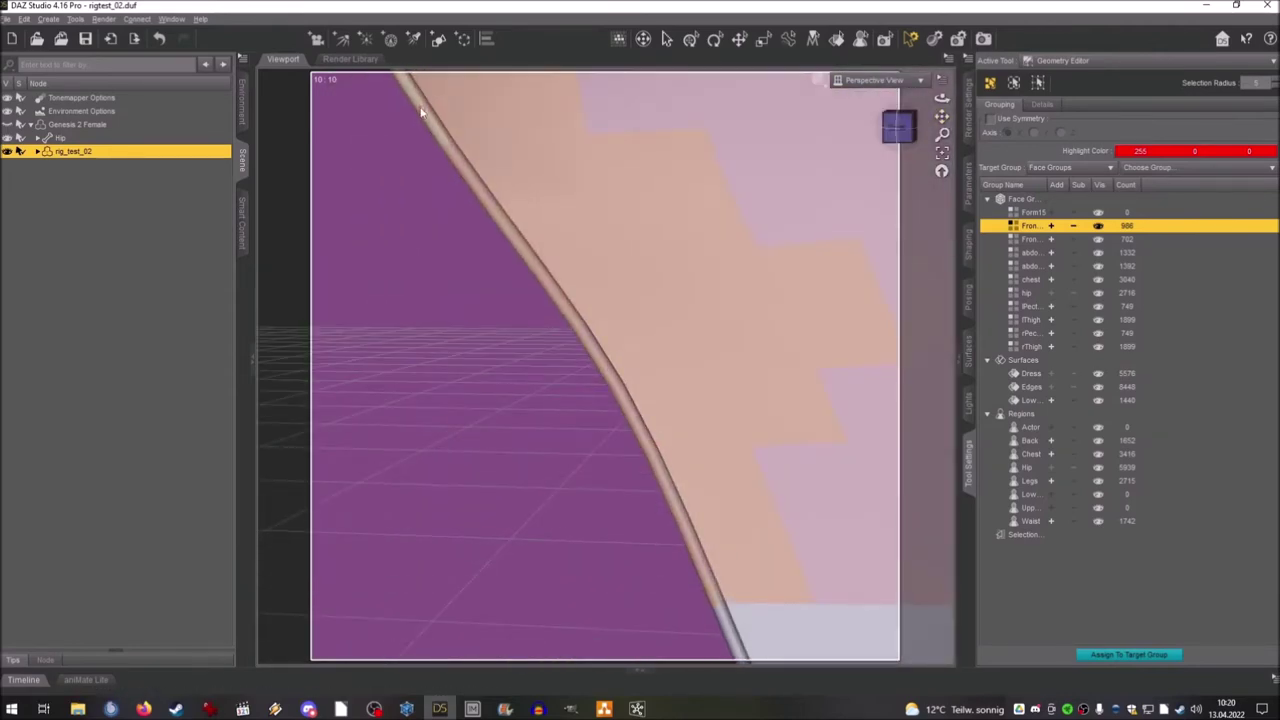
left_click_drag(421, 112, 517, 386, "alt")
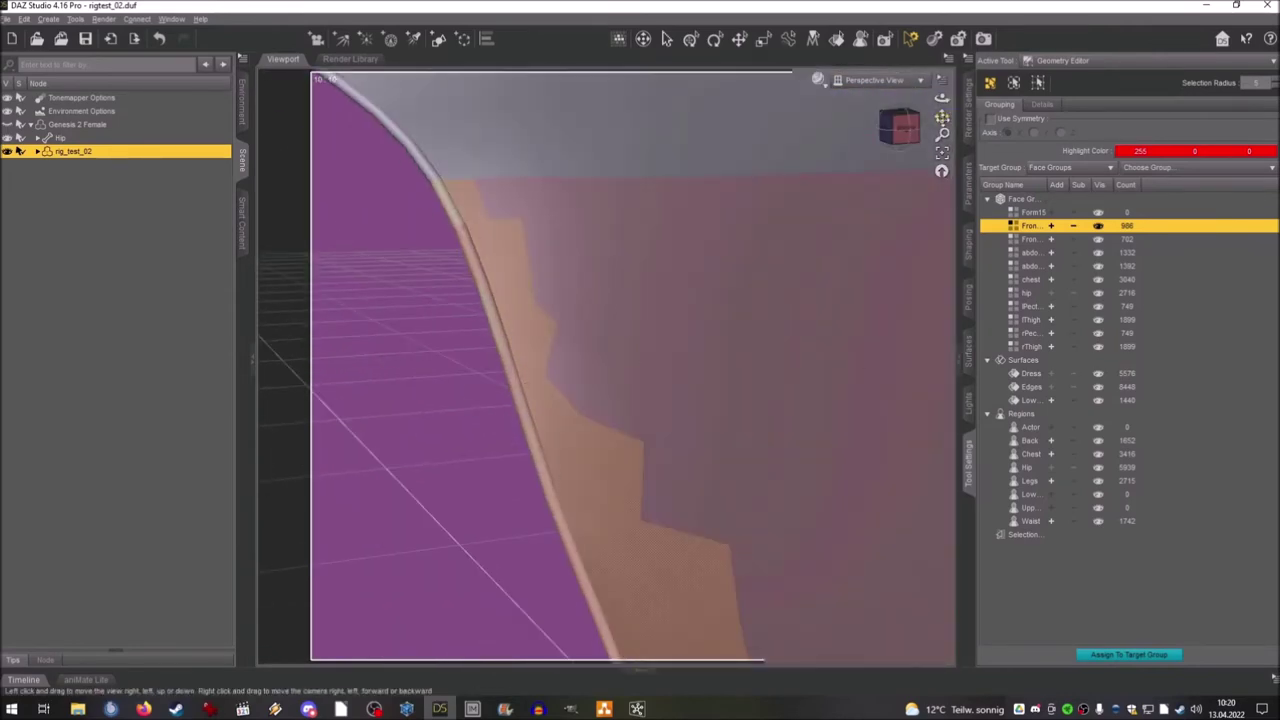
left_click_drag(942, 117, 905, 122)
Step: Widen the Group Name column and remove the Front01 face group
right_click(1053, 227)
left_click_drag(1044, 185, 1071, 185)
left_click(1035, 226)
left_click_drag(898, 128, 915, 130)
left_click(1100, 226)
right_click(1064, 226)
left_click(1074, 252)
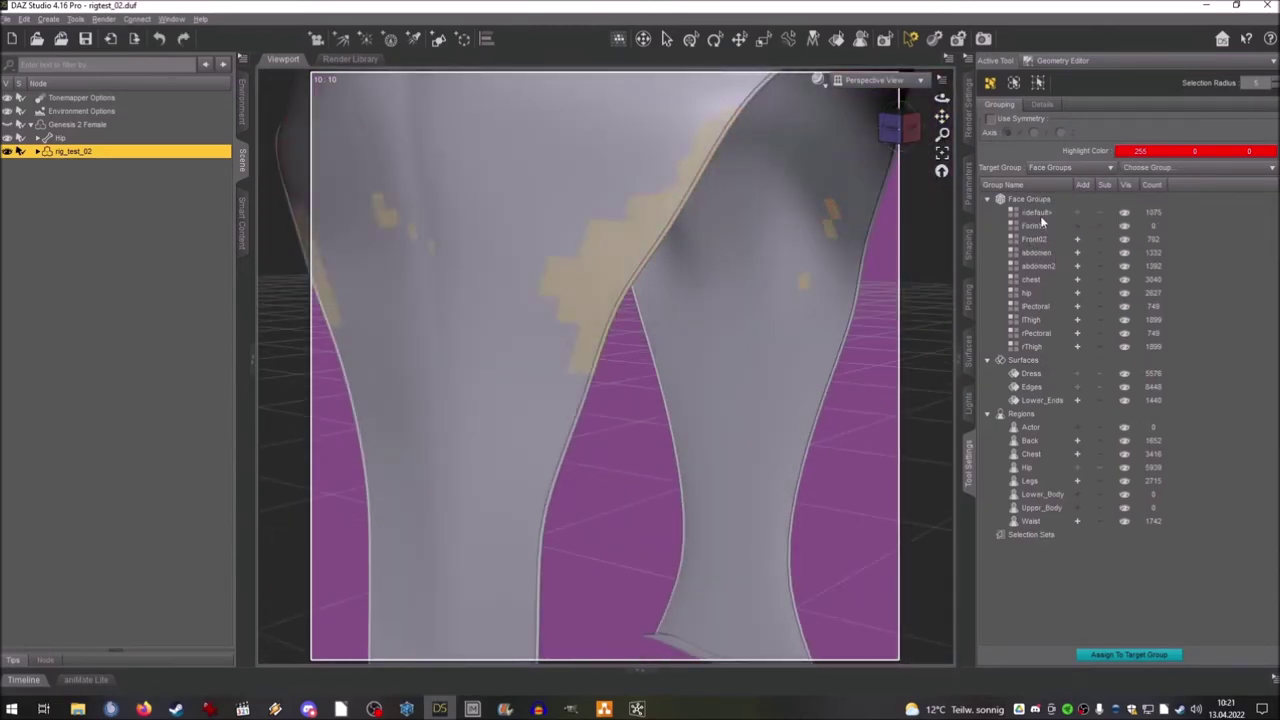
Step: Highlight the <default> face group and examine its coverage along the front panel's edge trim
left_click(1036, 213)
left_click(1036, 212)
left_click_drag(942, 134, 915, 126)
left_click(1034, 239)
left_click(1036, 212)
mouse_move(942, 117)
left_mouse_down()
mouse_move(942, 105)
mouse_move(940, 135)
mouse_move(872, 128)
mouse_move(904, 136)
mouse_move(950, 98)
mouse_move(922, 128)
left_mouse_up()
mouse_move(942, 134)
left_mouse_down()
mouse_move(942, 122)
mouse_move(942, 138)
mouse_move(924, 130)
left_mouse_up()
mouse_move(942, 134)
left_mouse_down()
mouse_move(942, 122)
mouse_move(942, 148)
left_mouse_up()
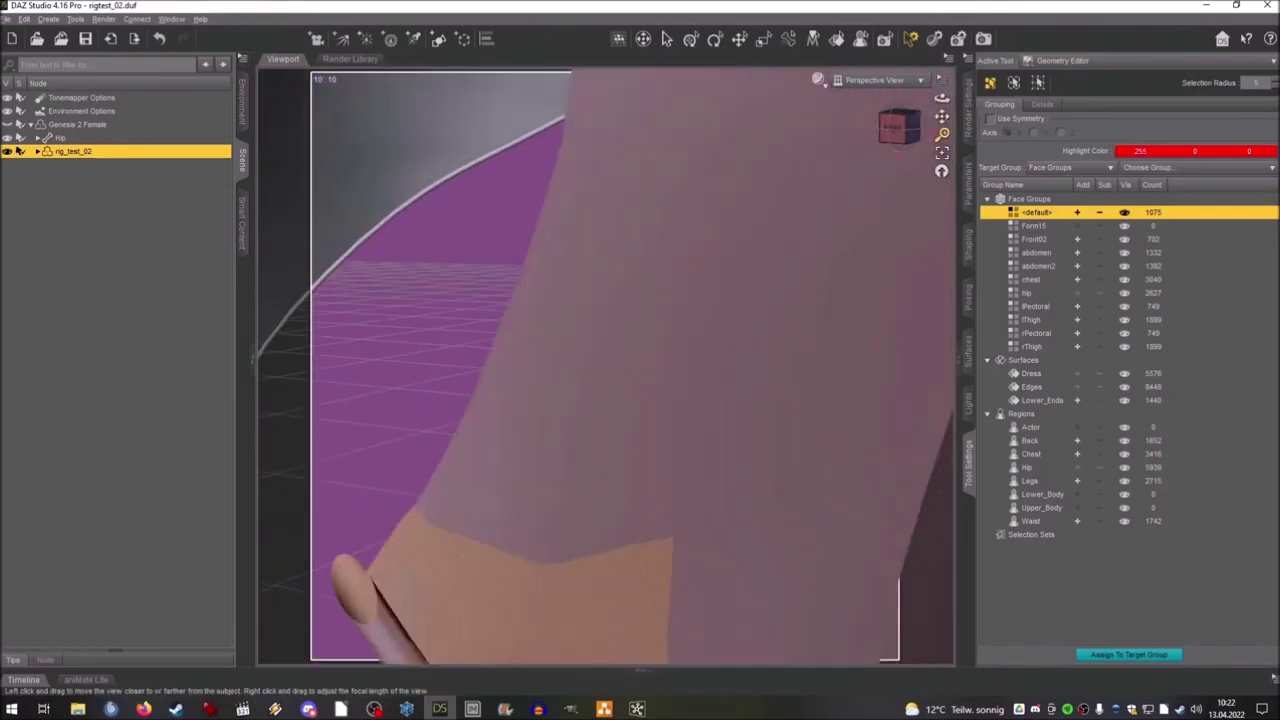
Step: Select the uncovered trim faces along both edges of the upper front section
left_click_drag(755, 463, 326, 198, "alt")
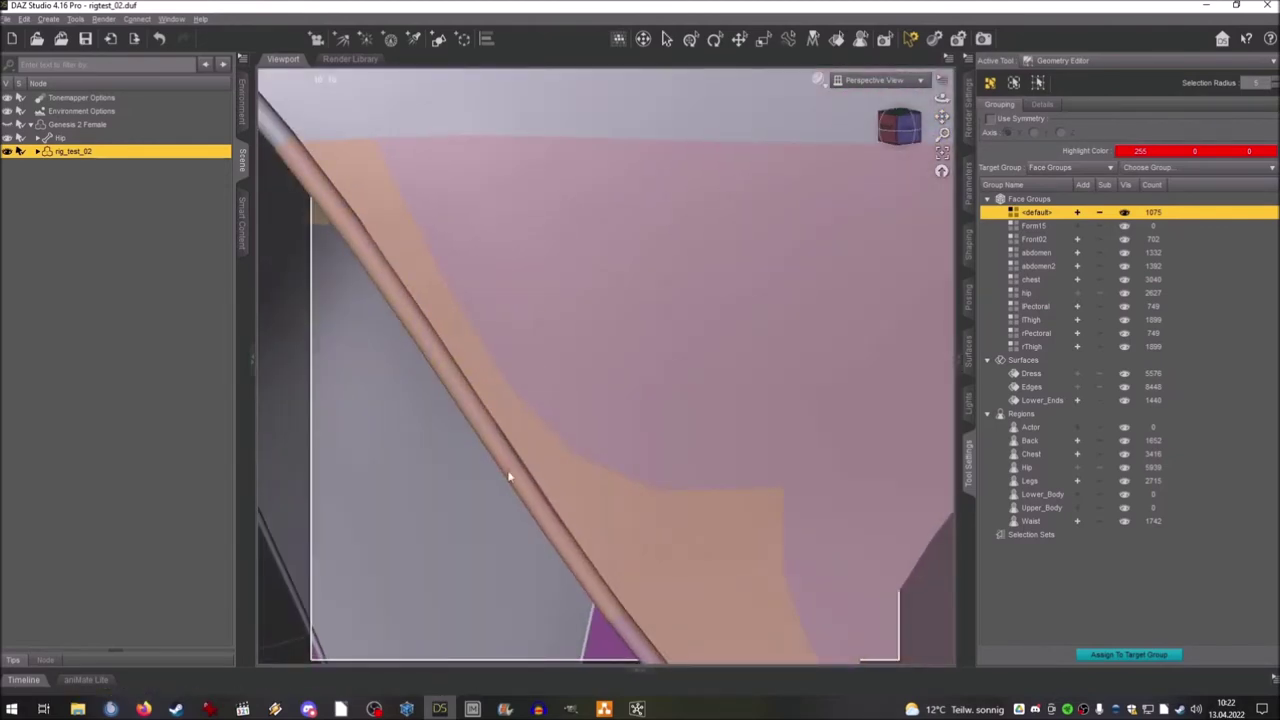
key("ctrl+z")
left_click_drag(908, 128, 753, 304)
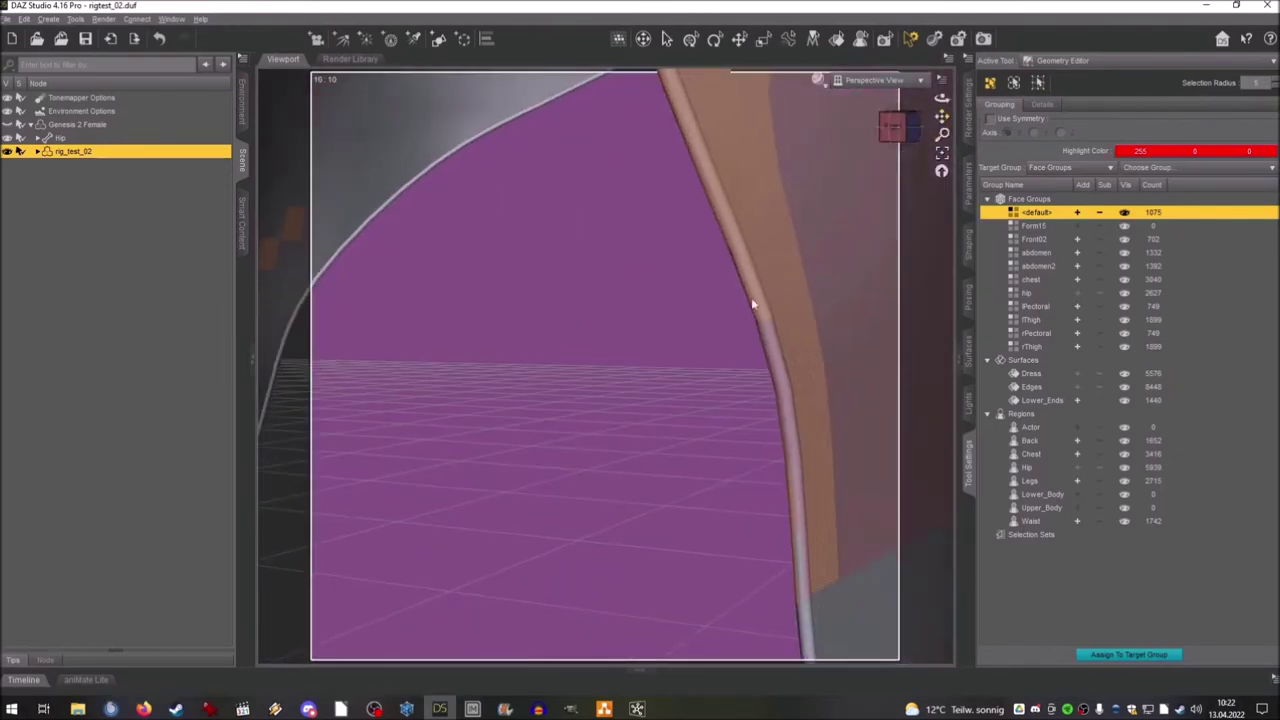
left_click_drag(797, 566, 397, 255, "alt")
scroll(531, 601, "down", 10)
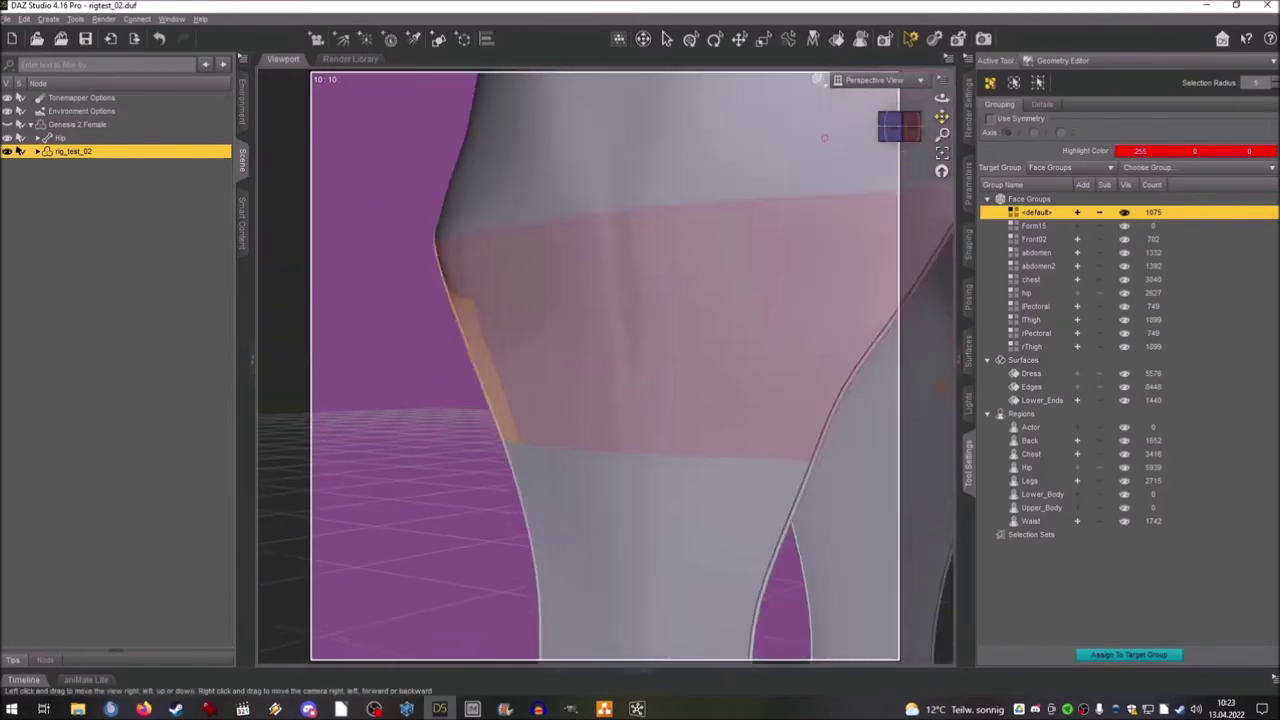
left_click_drag(897, 126, 800, 140)
Step: Assign the selected trim faces to the <default> face group and select all faces in that group
right_click(1054, 212)
left_click(1095, 223)
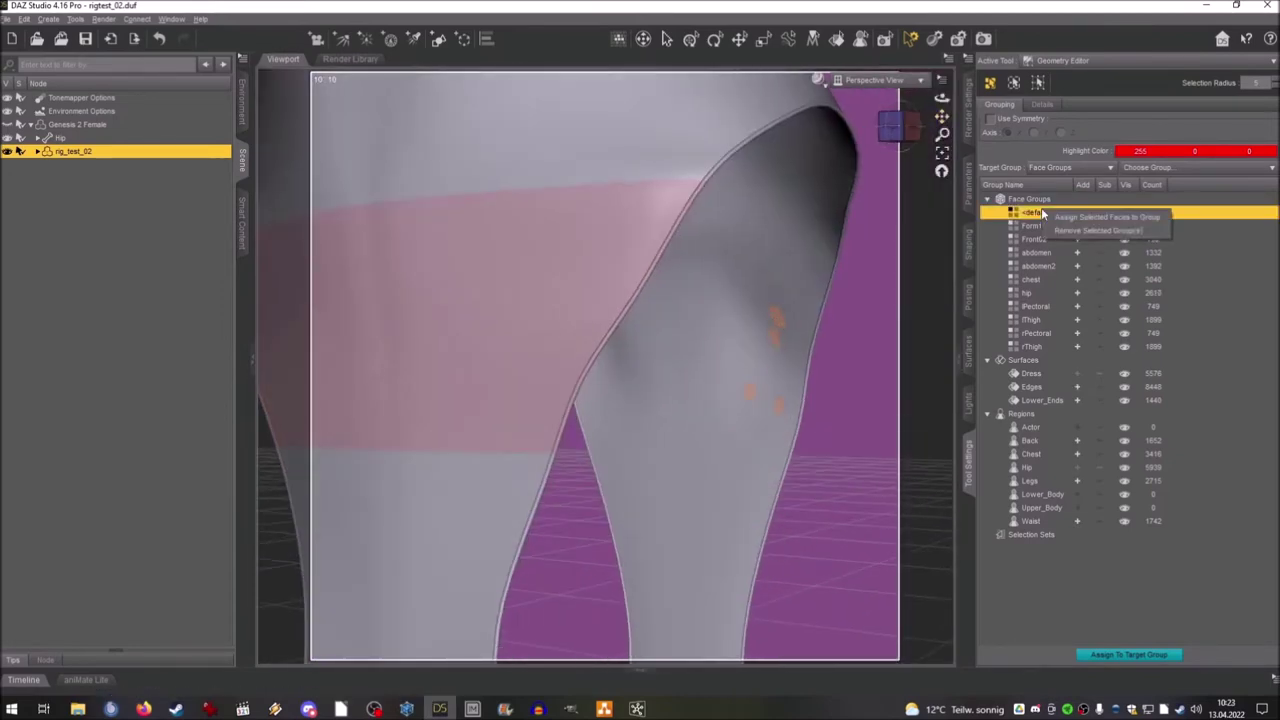
left_click(1042, 213)
left_click(1077, 212)
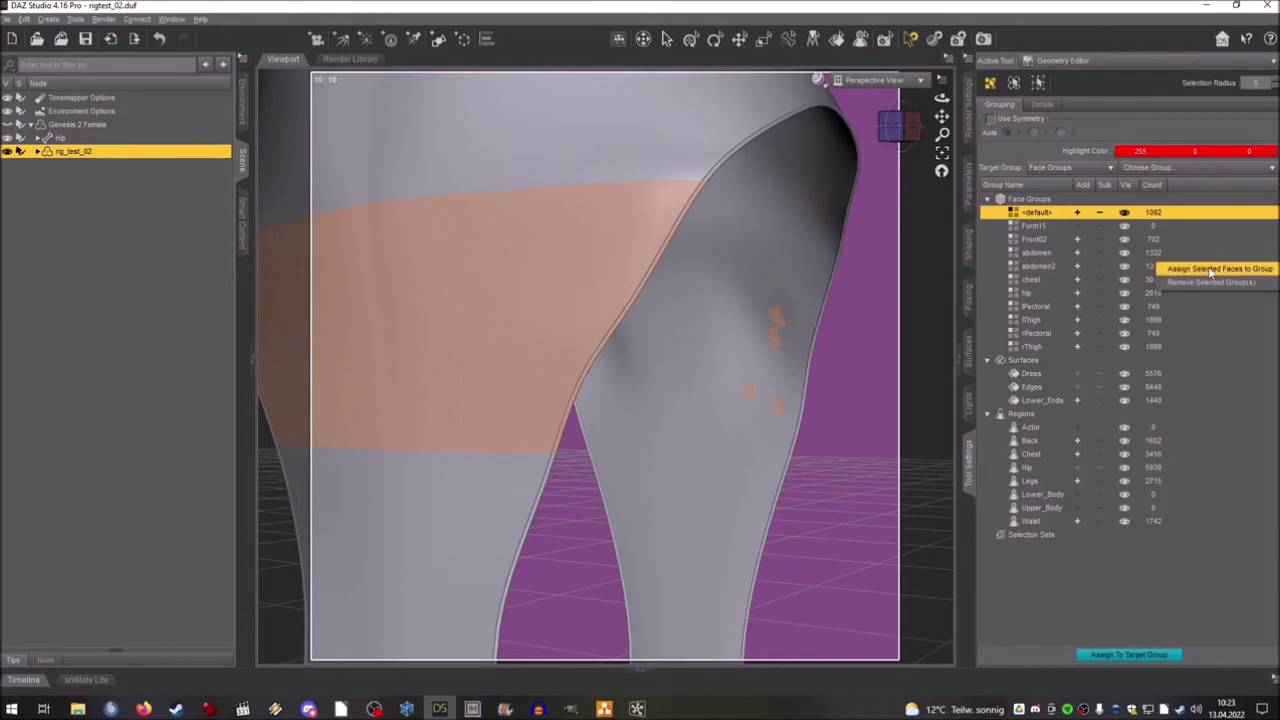
left_click(1210, 272)
Step: Assign the complete upper-section selection to the Form15 face group and rename that group Front01
left_click_drag(897, 126, 850, 128)
right_click(1030, 202)
left_click(1077, 239)
mouse_move(942, 117)
left_mouse_down()
mouse_move(830, 135)
mouse_move(935, 138)
mouse_move(942, 118)
left_mouse_up()
left_click(1100, 226)
left_click(1077, 212)
right_click(1047, 215)
left_click(1038, 226)
right_click(1039, 226)
left_click(1080, 233)
Step: Remove the lThigh, rPectoral and rThigh face groups
scroll(881, 173, "down", 5)
left_click(892, 127)
right_click(1038, 322)
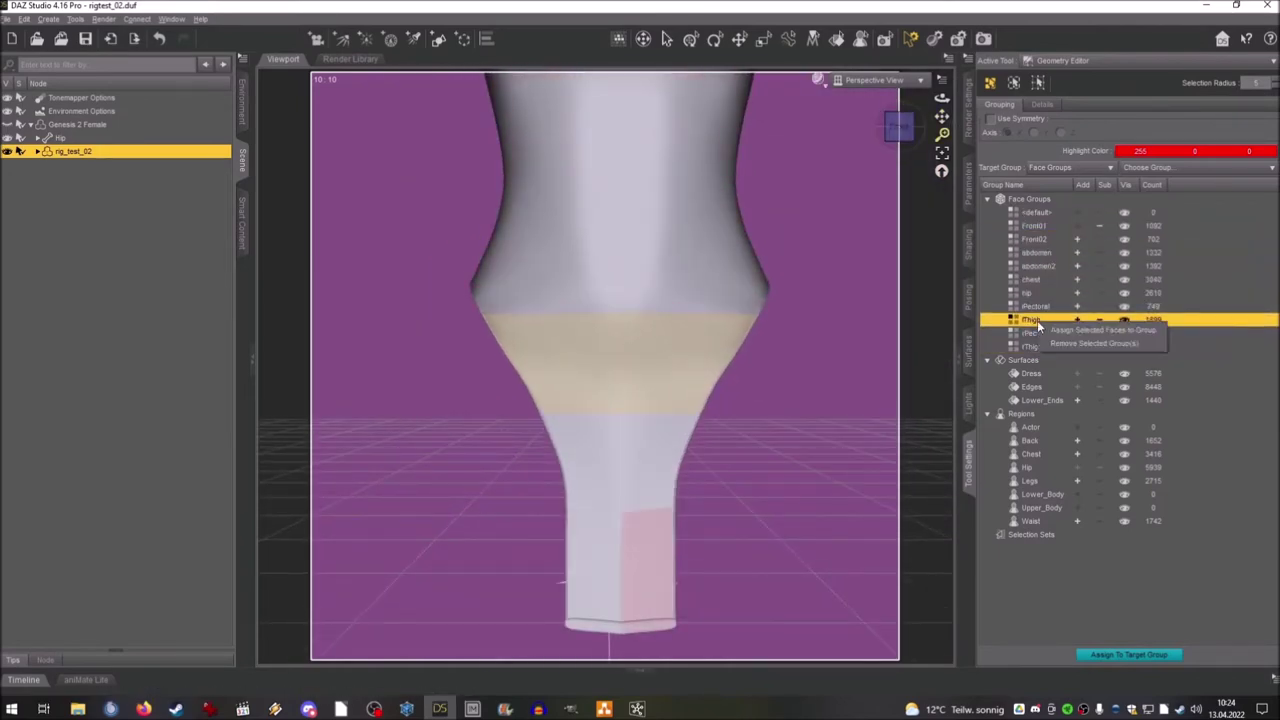
key("Escape")
key("ctrl+z")
key("ctrl+z")
key("ctrl+z")
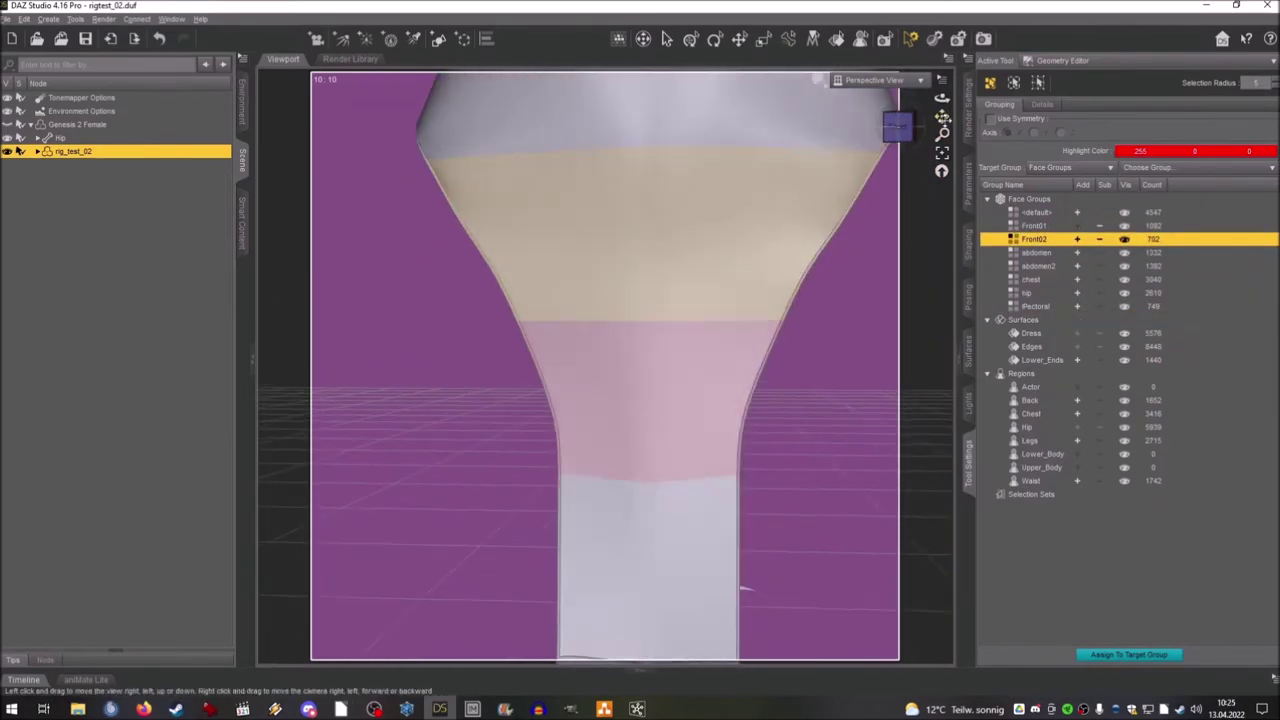
Step: Select all faces of the lowest front section down to its bottom hem, including the trim
left_click_drag(943, 118, 943, 60)
left_click_drag(942, 134, 942, 118)
left_click_drag(836, 231, 735, 247)
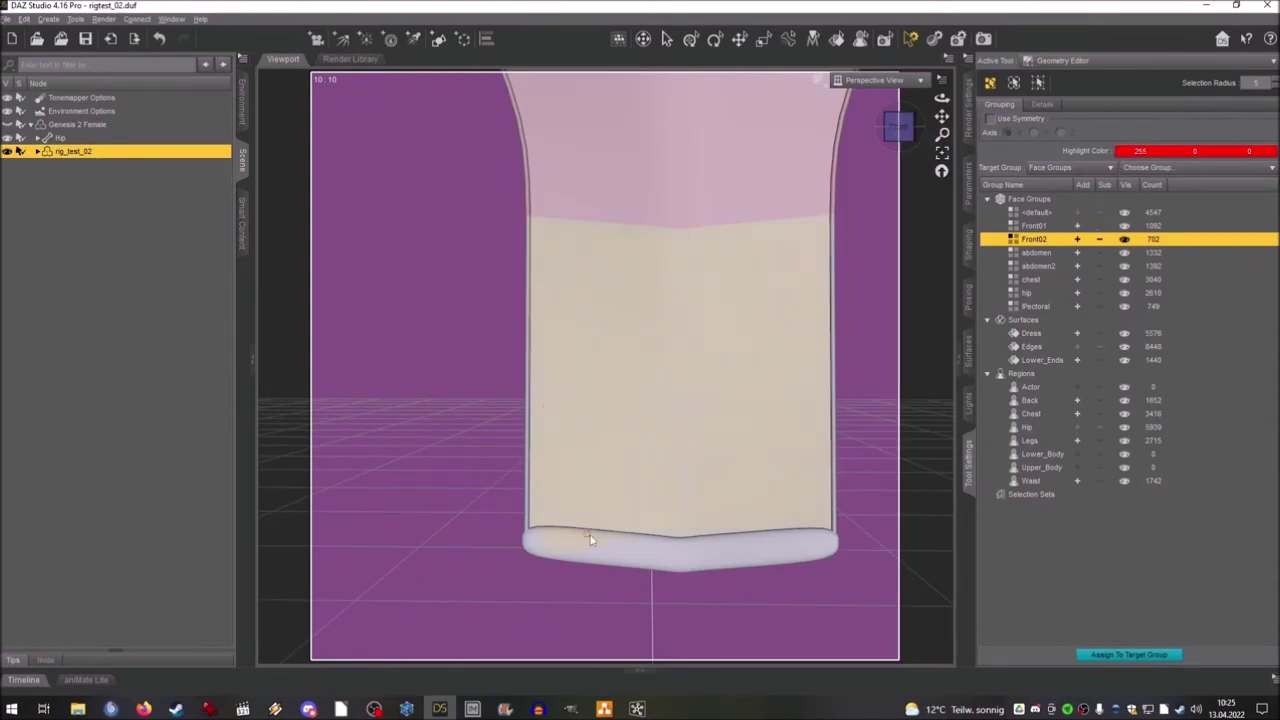
left_click_drag(898, 127, 835, 128)
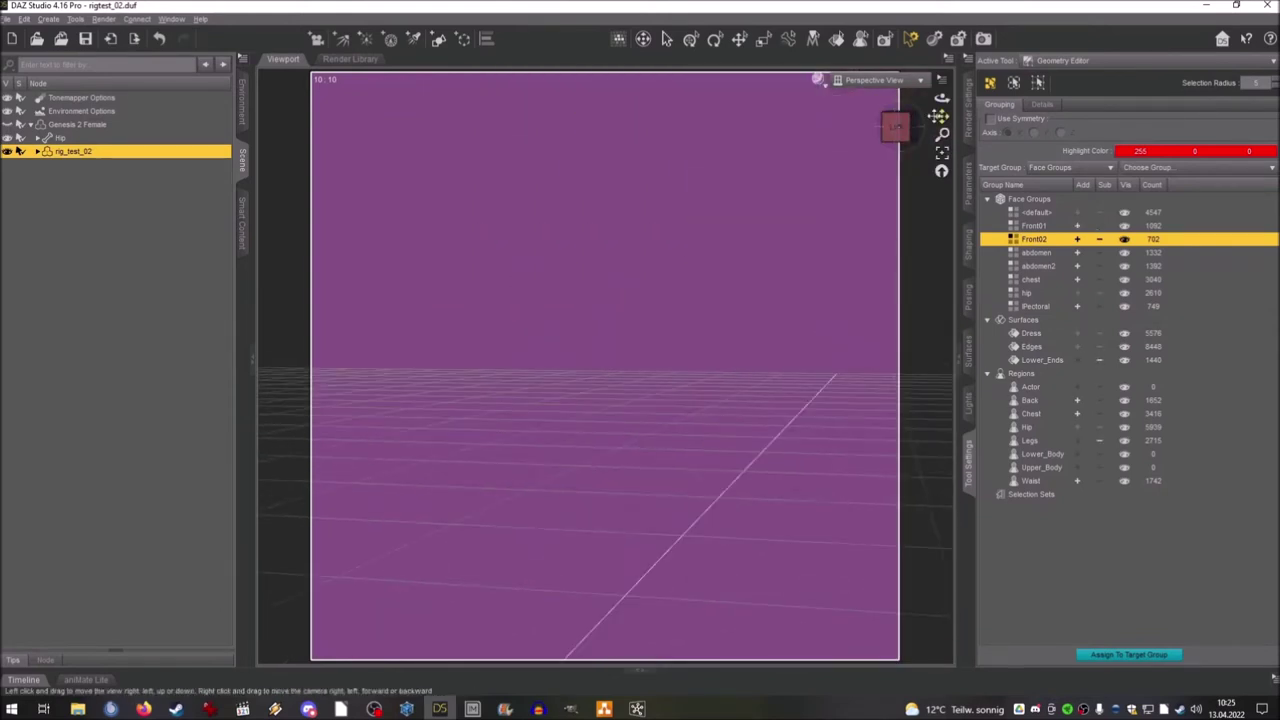
left_click_drag(942, 117, 652, 488)
mouse_move(898, 127)
left_mouse_down()
mouse_move(945, 130)
mouse_move(880, 112)
left_mouse_up()
left_click(910, 127)
left_click(900, 124)
Step: Create a face group named Front03 from the selected lower front faces
right_click(1050, 199)
left_click(1070, 224)
left_click(627, 348)
type("Front03")
key("Return")
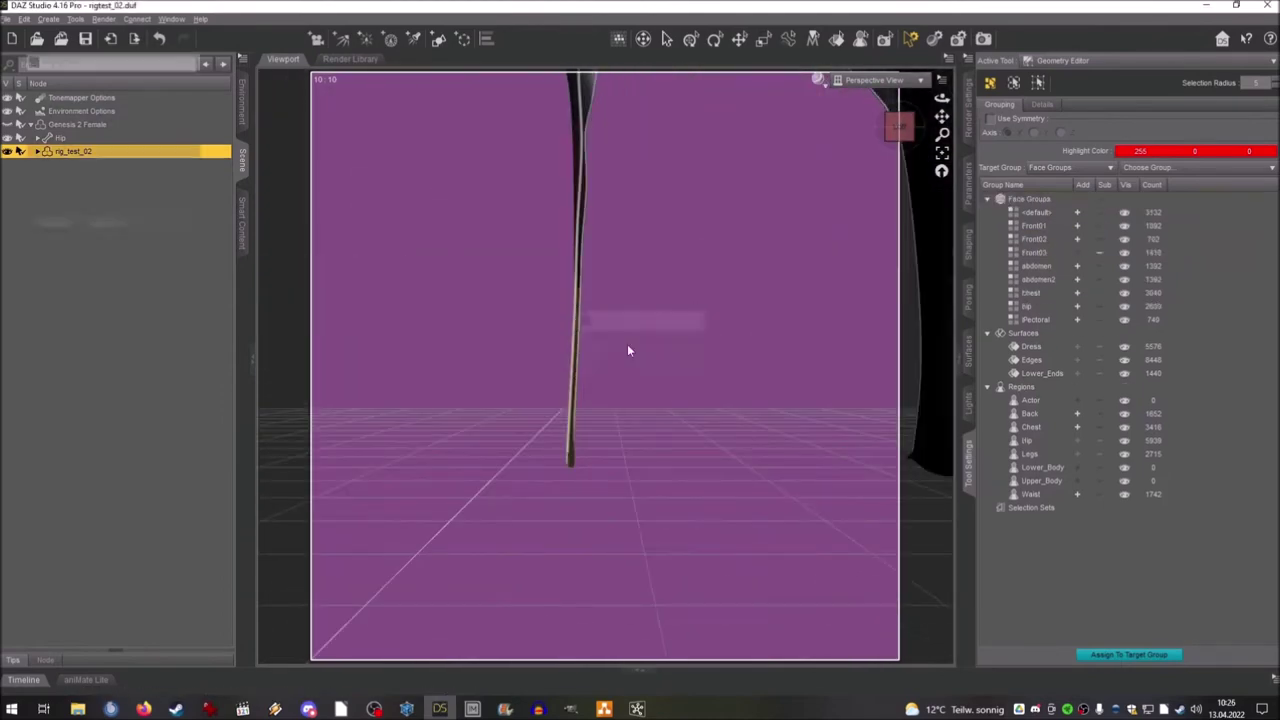
Step: Highlight the hip face group and marquee-select its faces on the back panel below the hips
left_click(1036, 253)
left_click(904, 127)
mouse_move(898, 127)
left_mouse_down()
mouse_move(930, 128)
mouse_move(898, 133)
left_mouse_up()
left_click(1038, 305)
left_click(897, 131)
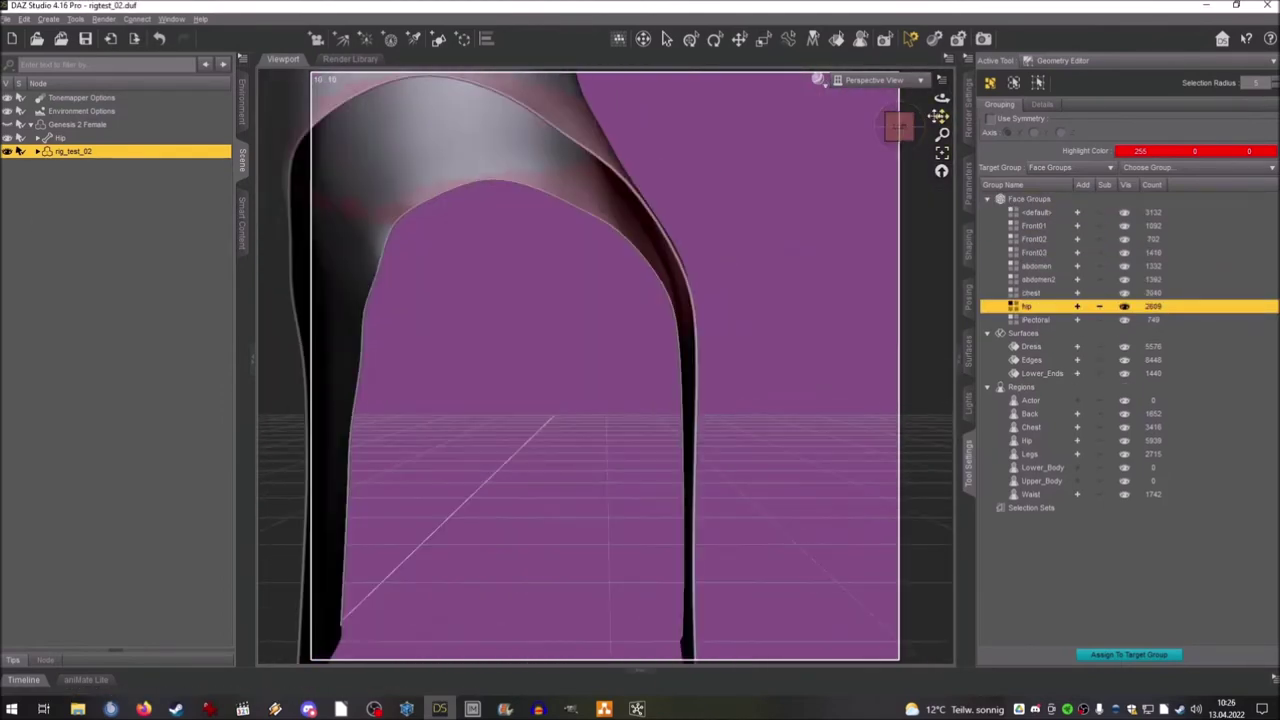
left_click_drag(800, 468, 706, 305)
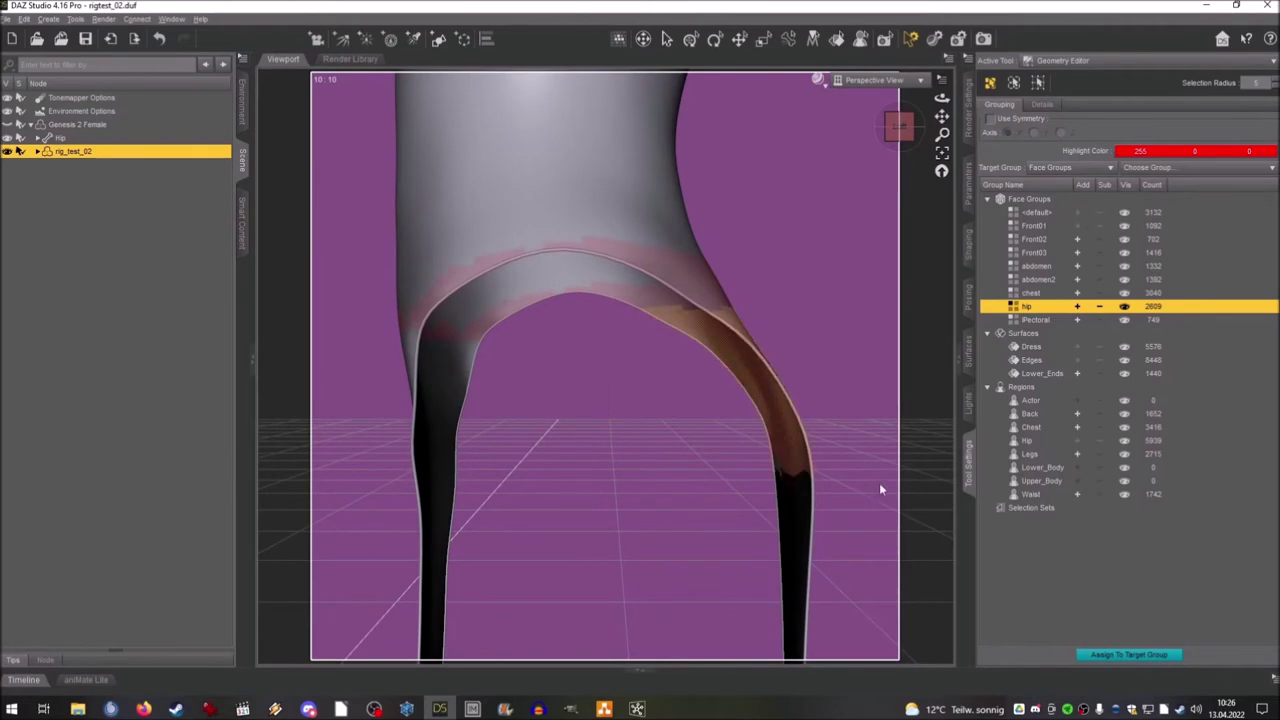
left_click_drag(899, 127, 915, 127)
left_click(900, 127)
left_click_drag(792, 420, 664, 308)
left_click_drag(899, 127, 903, 127)
Step: Extend the back-section selection with a further marquee over the remaining hip faces
right_click(846, 256)
mouse_move(890, 277)
left_click(972, 305)
left_click_drag(615, 374, 548, 362)
mouse_move(899, 127)
left_mouse_down()
mouse_move(878, 137)
mouse_move(893, 130)
left_mouse_up()
Step: Deselect the faces that lie outside the back section and check the selection from several angles
left_click(24, 19)
left_click(28, 38)
left_click(532, 379)
left_click_drag(470, 445, 815, 168, "alt")
left_click_drag(895, 128, 899, 177)
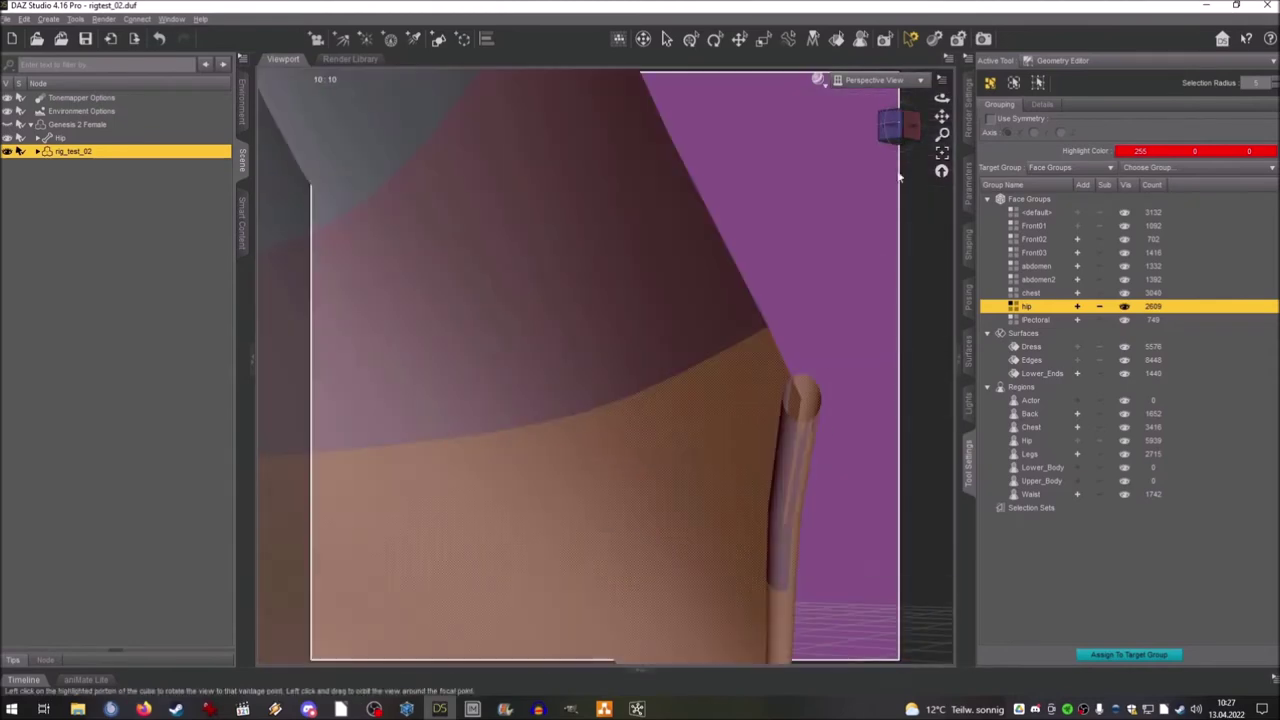
left_click_drag(899, 128, 935, 130)
mouse_move(942, 117)
left_mouse_down()
mouse_move(935, 125)
mouse_move(960, 117)
mouse_move(908, 128)
mouse_move(955, 120)
mouse_move(925, 130)
mouse_move(930, 120)
left_mouse_up()
left_click(899, 128)
scroll(705, 253, "down", 3)
mouse_move(899, 128)
left_mouse_down()
mouse_move(925, 128)
mouse_move(900, 130)
left_mouse_up()
left_click(895, 132)
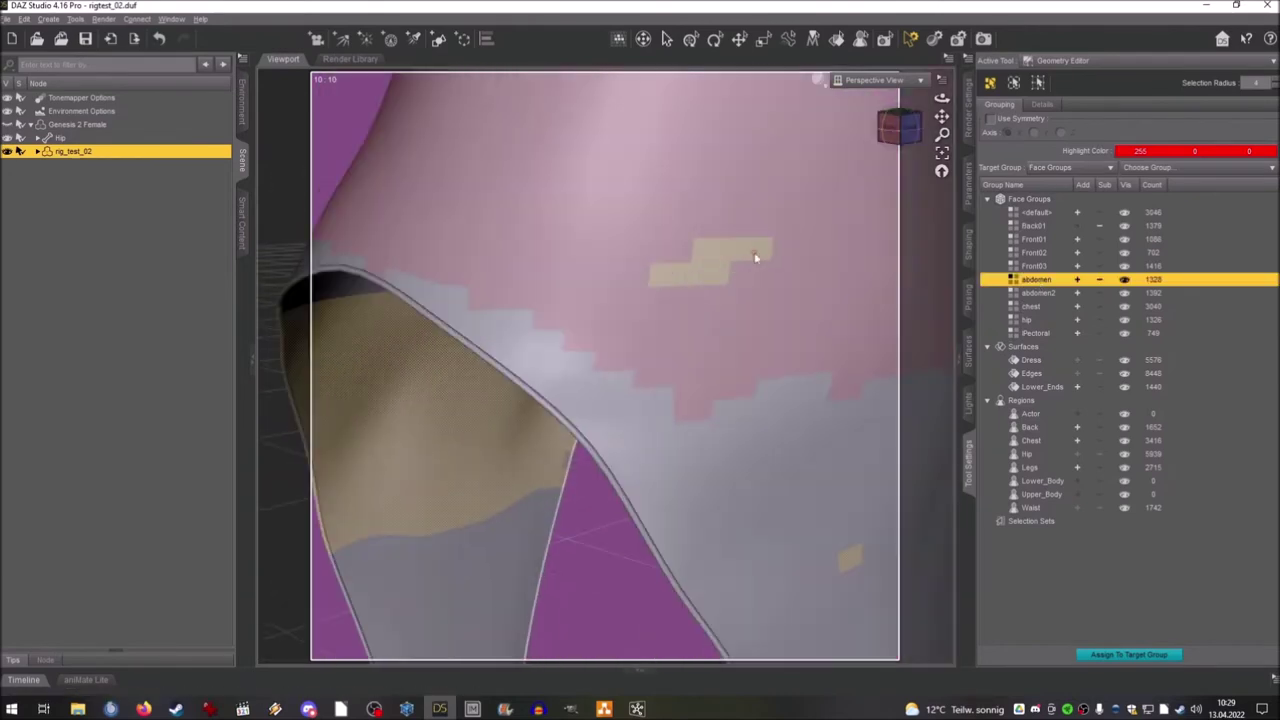
Step: Assign the small patch of stray faces on the lower torso to the abdomen group and deselect that group's faces
left_click_drag(755, 257, 668, 275)
right_click(1041, 278)
left_click(1082, 286)
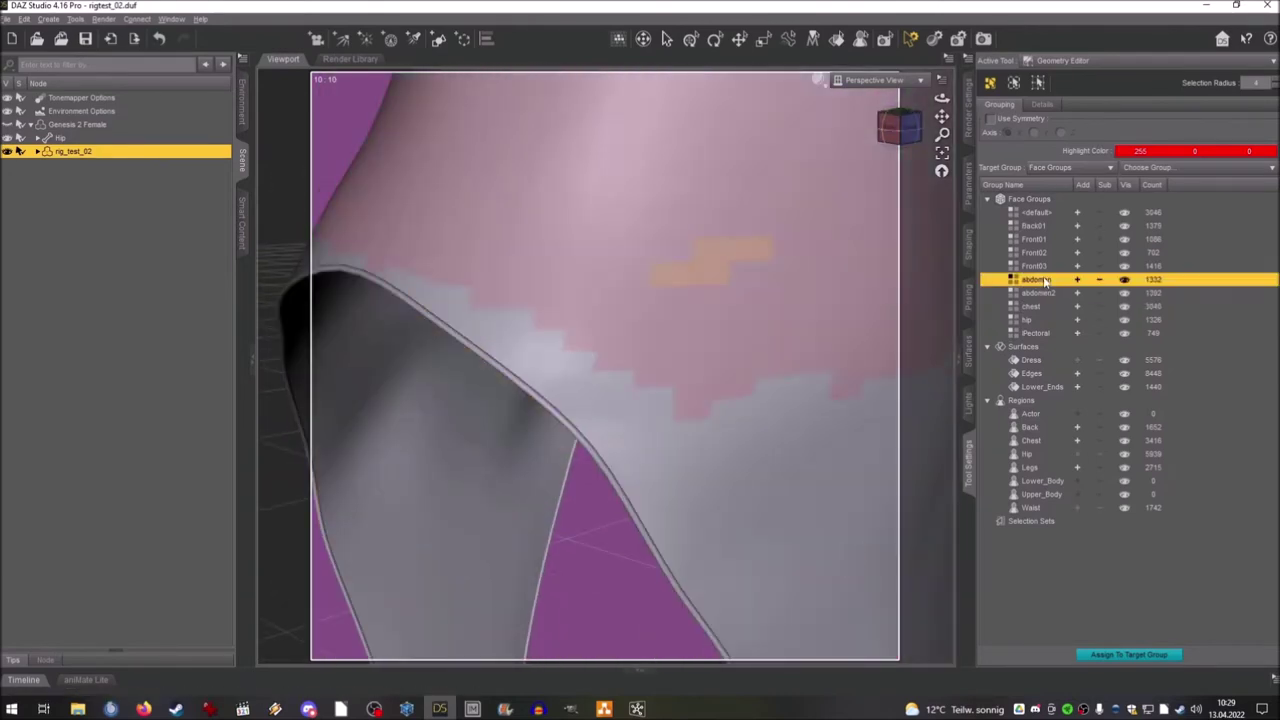
left_click_drag(899, 128, 920, 128)
left_click(1101, 281)
Step: Assign the single stray face on the upper front section to the Front01 group
left_click(1036, 240)
scroll(473, 404, "up", 2)
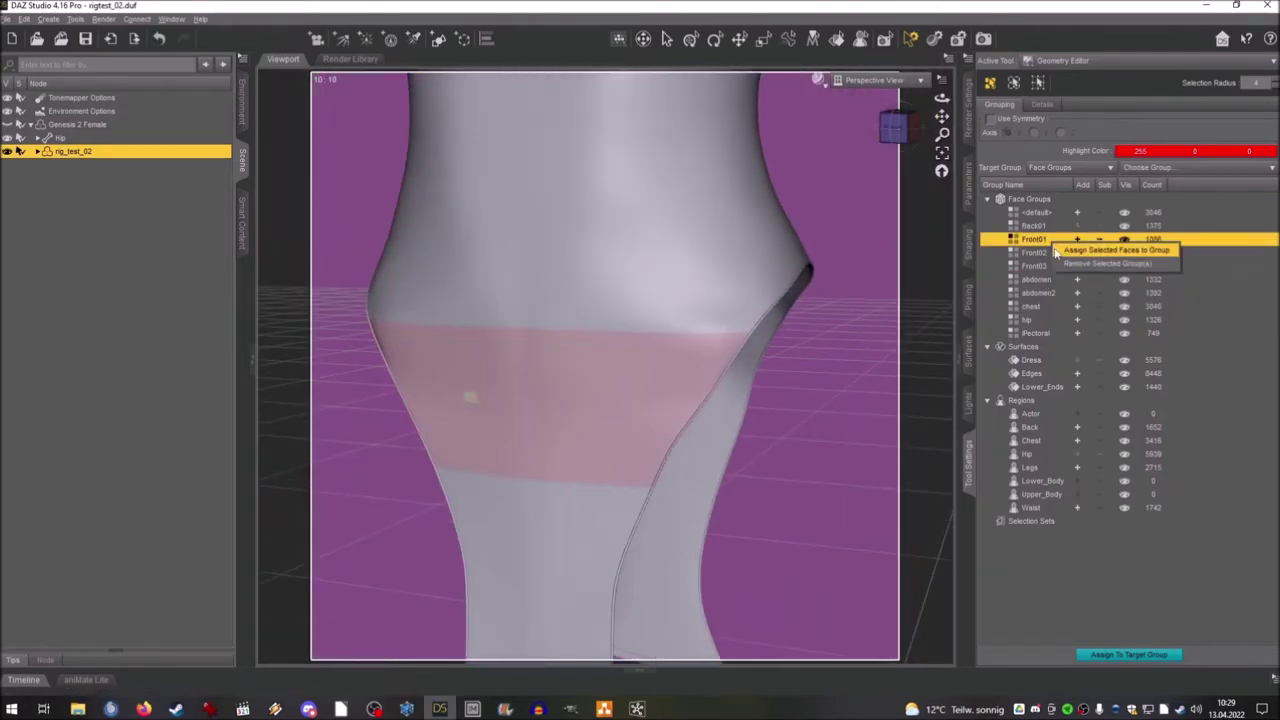
left_click(1033, 226)
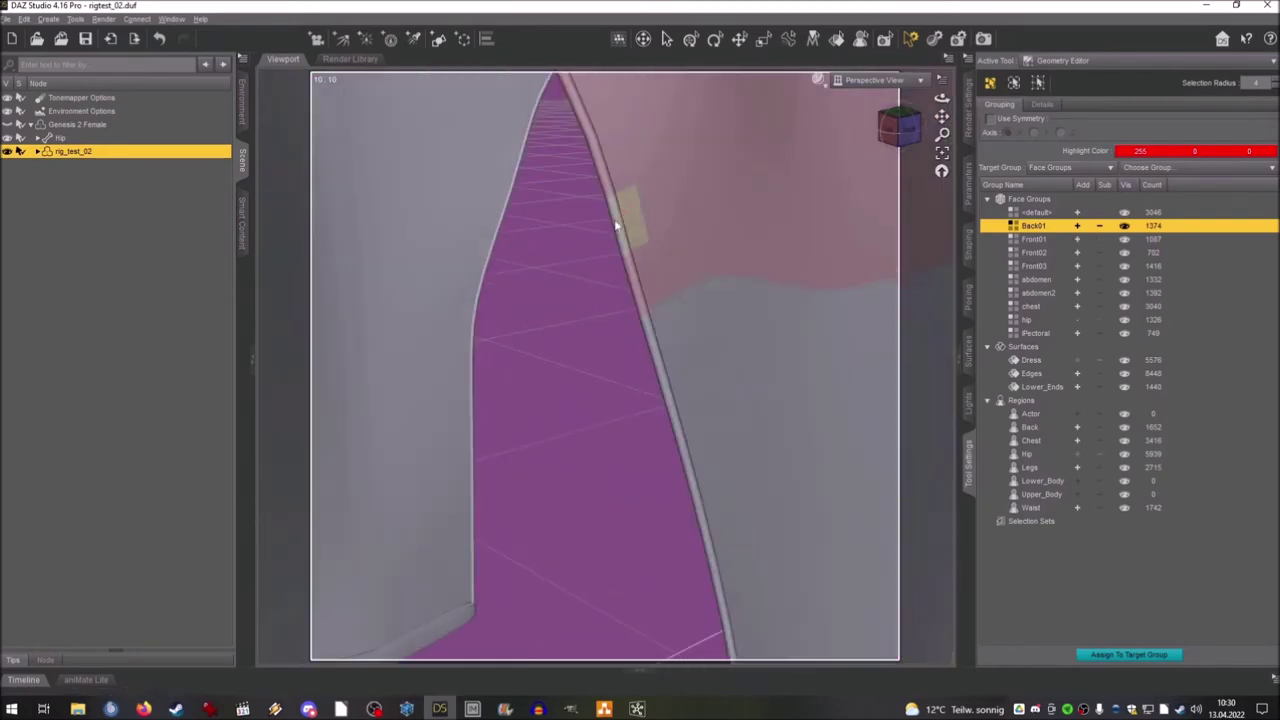
Step: Assign the leftover hip faces along the back panel's edge to the Back01 group and select all faces in it
mouse_move(900, 127)
left_mouse_down()
mouse_move(942, 128)
mouse_move(928, 128)
mouse_move(950, 150)
mouse_move(906, 137)
left_mouse_up()
right_click(1038, 228)
left_click(1085, 238)
scroll(911, 188, "down", 5)
left_click(1036, 227)
left_click(906, 137)
left_click(1077, 227)
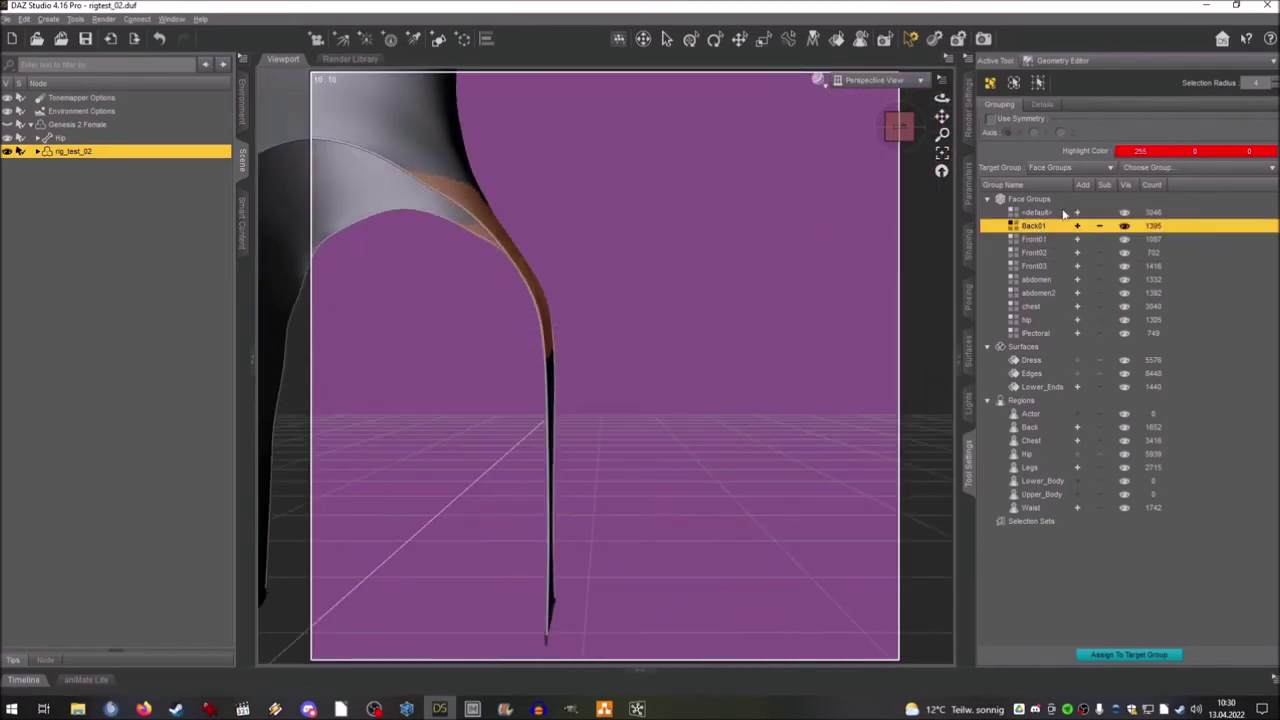
Step: Hide the abdomen, abdomen2, chest, hip and lPectoral face groups
left_click(1036, 333)
left_click(1036, 280)
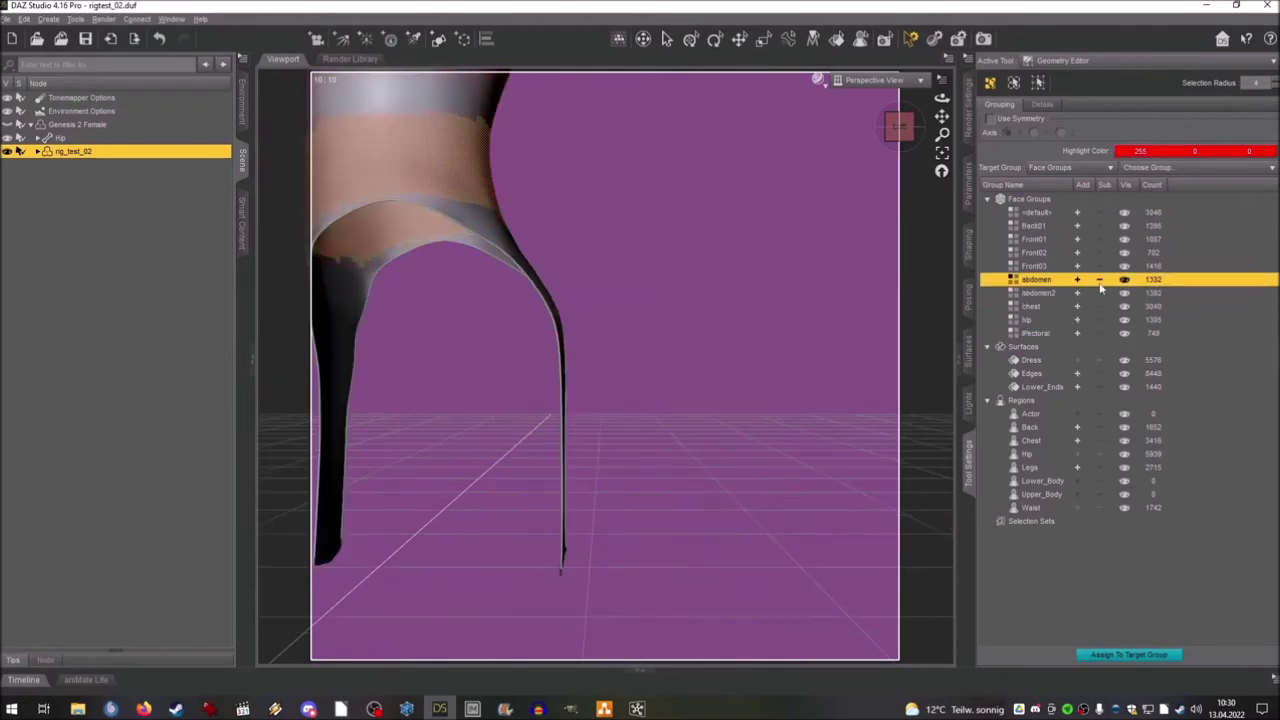
left_click(1125, 280)
left_click(1125, 293)
left_click(1125, 307)
left_click(1125, 320)
left_click(1125, 333)
left_click_drag(942, 117, 942, 140)
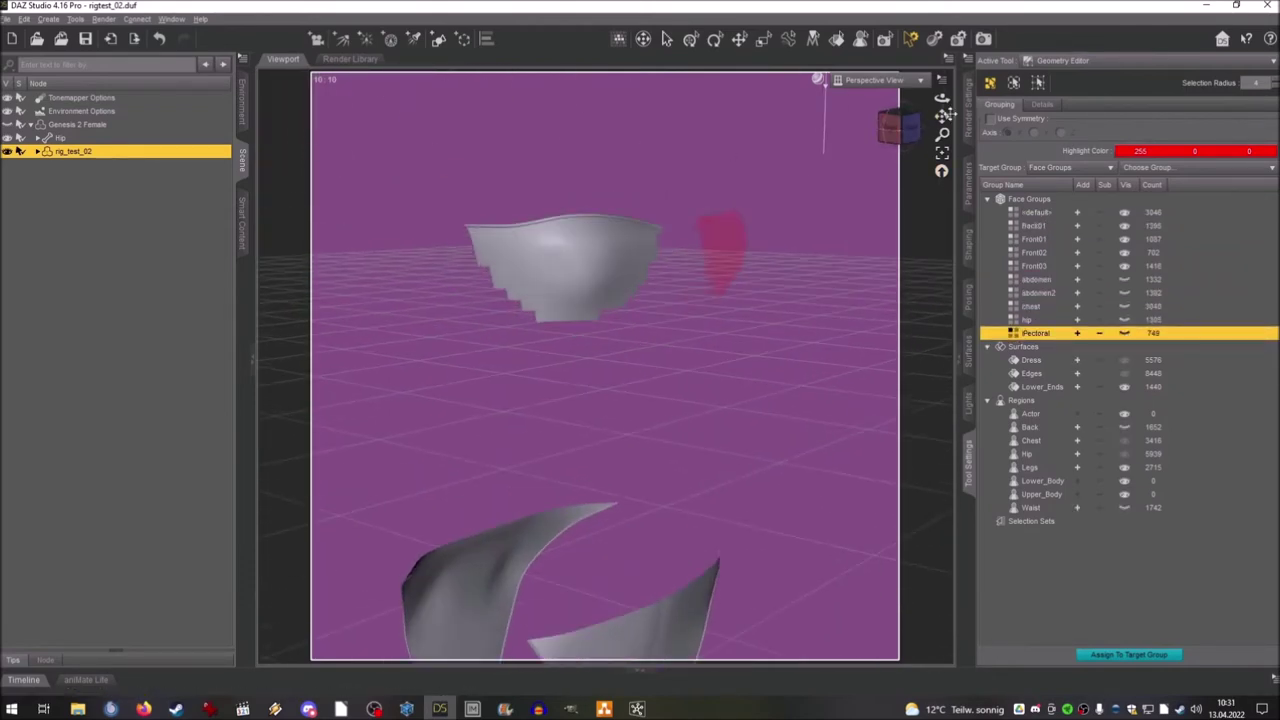
Step: Hide the Front01, Front02, Front03 and Back01 face groups and highlight the <default> group
left_click(1034, 239)
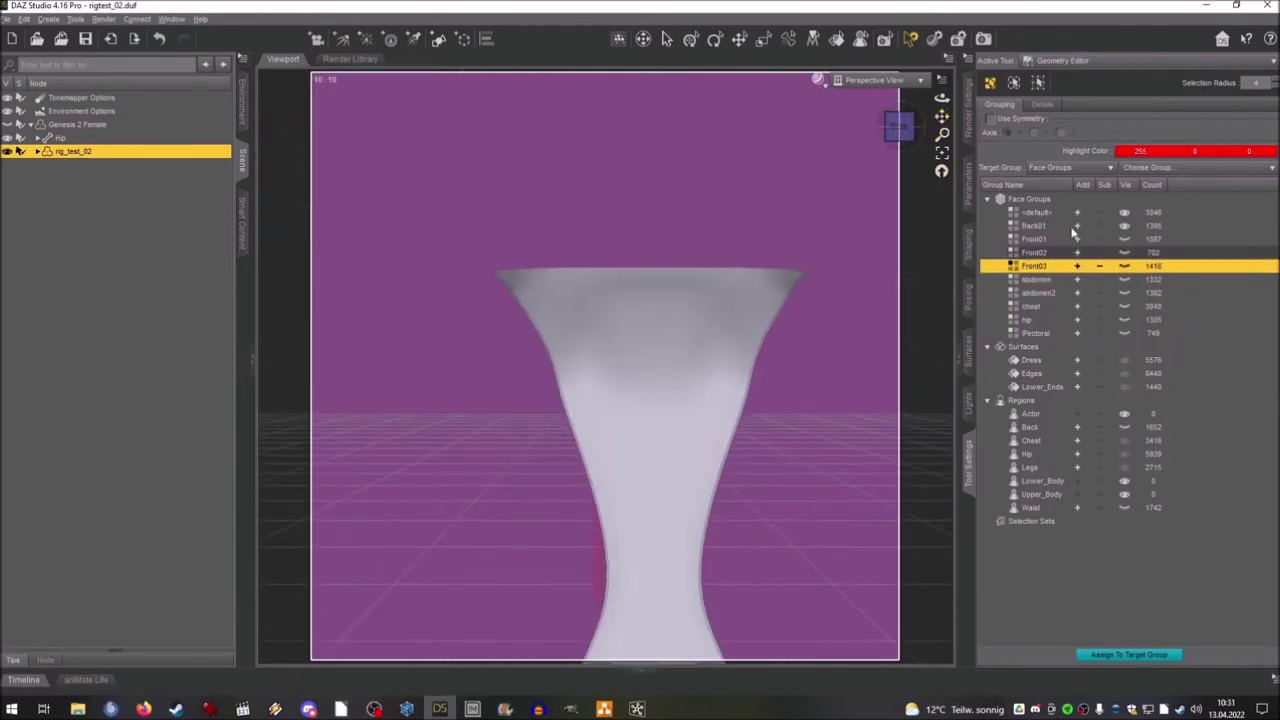
left_click(1030, 226)
left_click(1026, 212)
Step: Marquee-select the upper part of the visible back panel
left_click_drag(942, 117, 920, 60)
right_click(780, 273)
mouse_move(836, 293)
left_click(916, 295)
left_click_drag(765, 278, 480, 428)
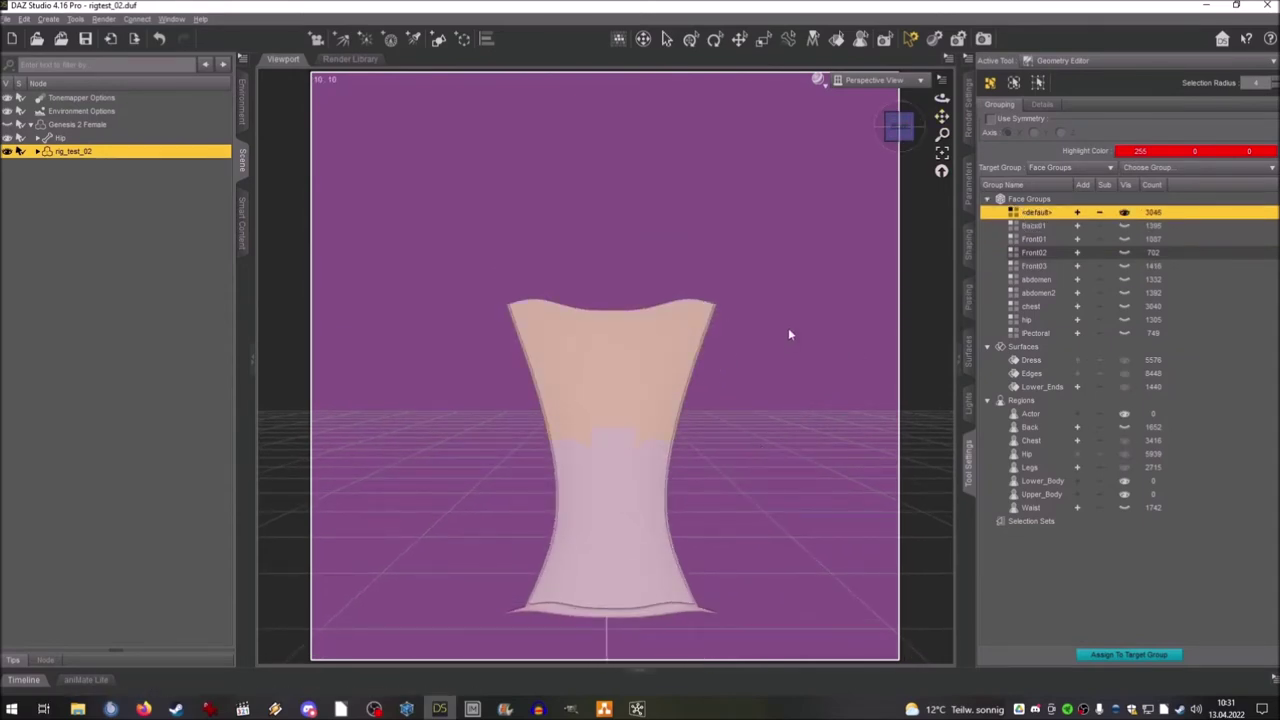
Step: Refine the lower boundary of the back-panel selection with a second marquee
left_click_drag(942, 98, 960, 90)
scroll(681, 441, "up", 3)
scroll(703, 481, "down", 4)
left_click_drag(900, 126, 890, 126)
scroll(661, 450, "up", 4)
left_click_drag(529, 461, 661, 552)
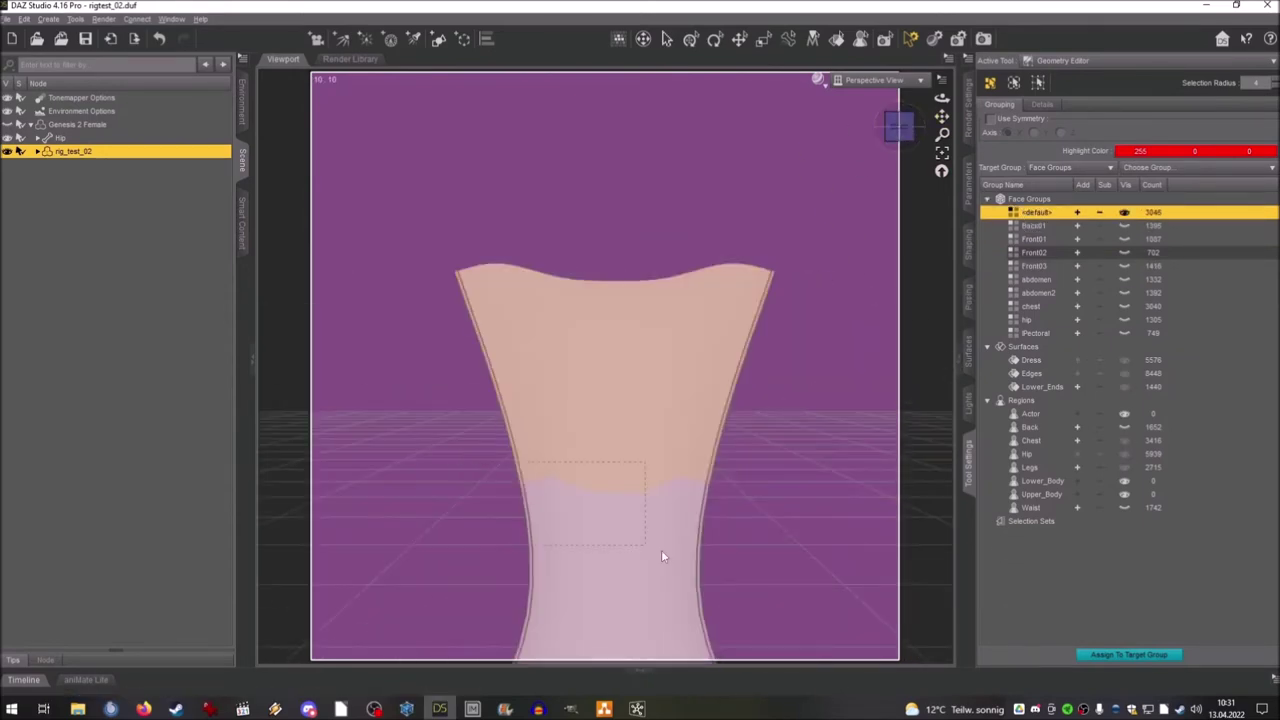
scroll(661, 552, "down", 4)
mouse_move(900, 126)
left_mouse_down()
mouse_move(870, 120)
mouse_move(900, 126)
left_mouse_up()
Step: Create a face group named Back02 from the selected back-panel faces
right_click(1032, 209)
left_click(1100, 226)
type("Back02")
left_click(626, 366)
left_click(897, 126)
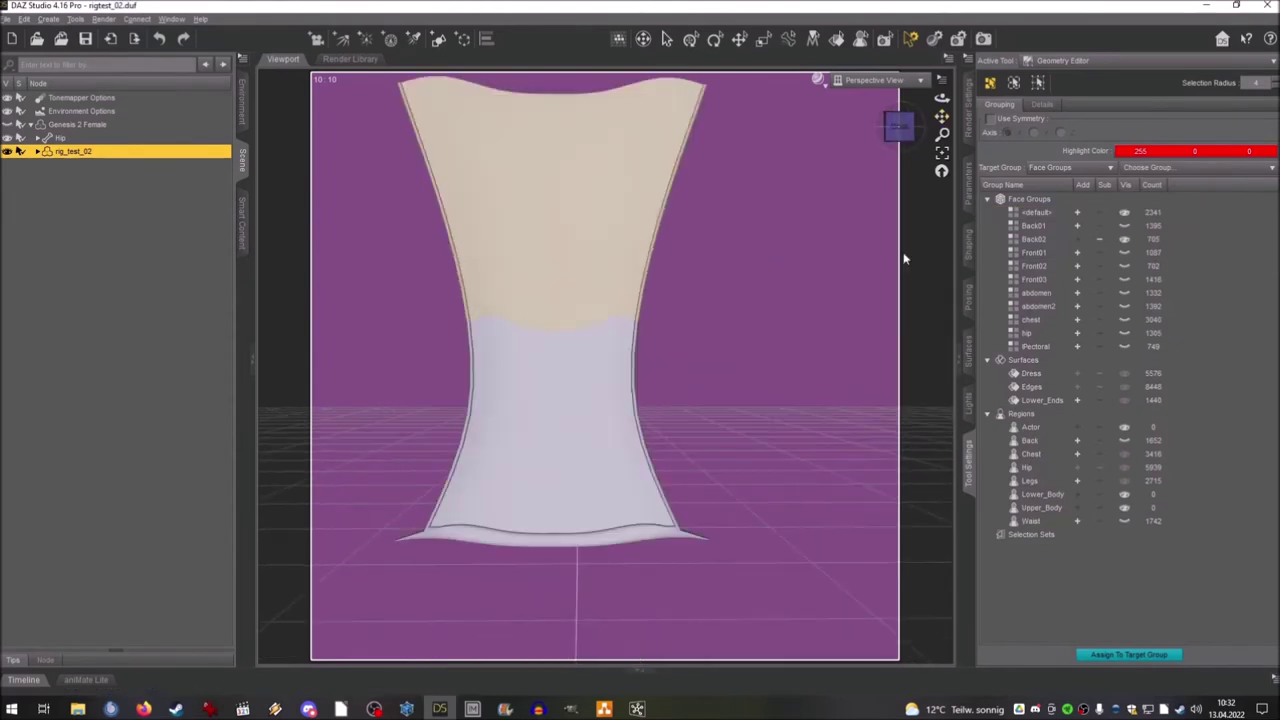
Step: Hide the Back02 face group and highlight the remaining <default> faces of the lower back panel
left_click(1123, 240)
left_click(1042, 215)
left_click(1030, 207)
left_click(677, 366)
scroll(690, 380, "down", 5)
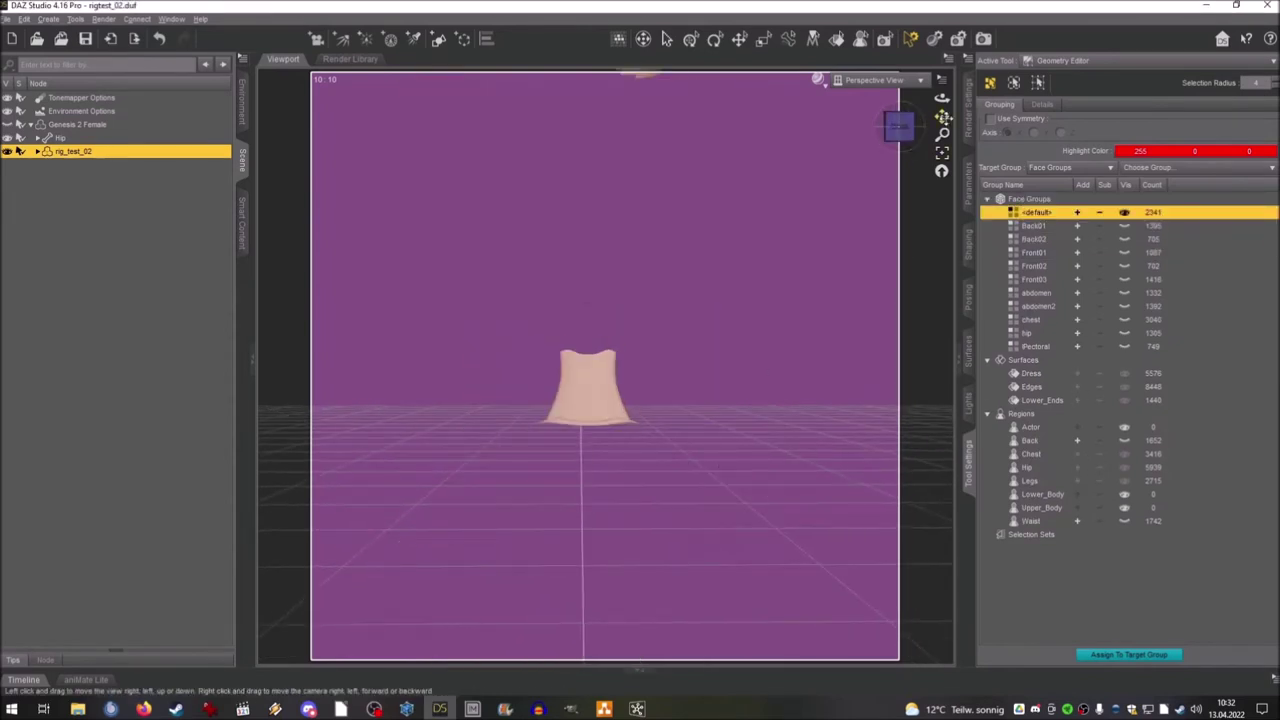
Step: Create a face group named Back03 from the lowest back section down to its hem
left_click_drag(942, 117, 973, 127)
scroll(781, 512, "up", 4)
scroll(781, 512, "down", 2)
scroll(781, 512, "up", 3)
right_click(1048, 216)
left_click(1092, 223)
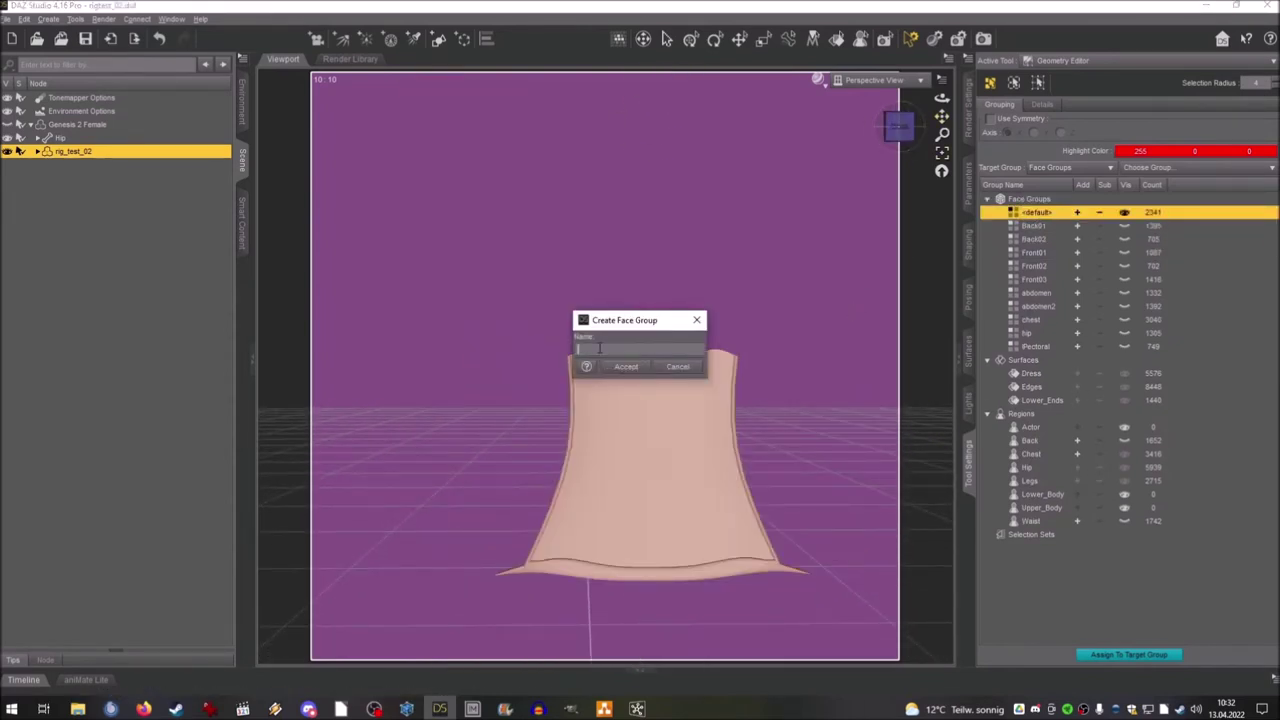
type("Back03")
left_click(626, 366)
Step: Show all hidden face groups again, from Back01 through lPectoral
left_click(888, 126)
left_click(897, 126)
left_click(1124, 226)
left_click(1124, 280)
left_click(1124, 333)
left_click(1127, 361)
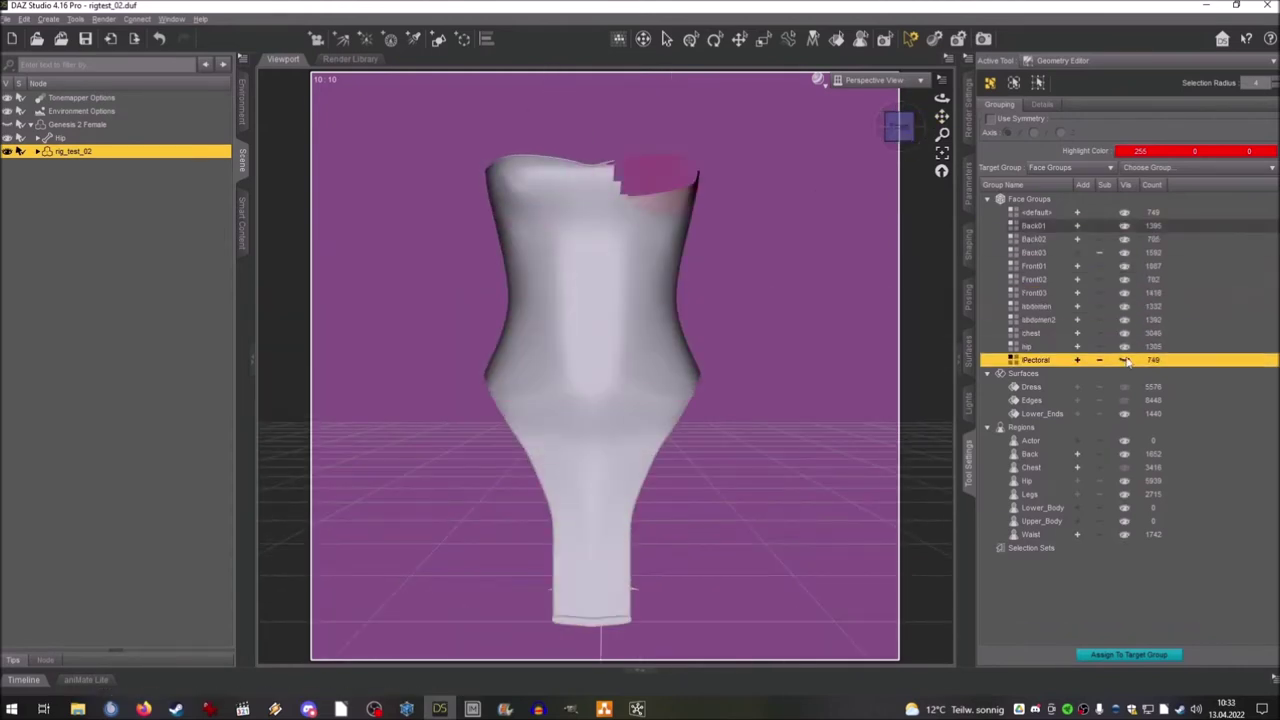
left_click(1127, 361)
Step: Deselect the Back03 faces and select all faces remaining in the <default> group at the bust
left_click_drag(896, 126, 841, 222)
left_click(1046, 213)
double_click(1042, 361)
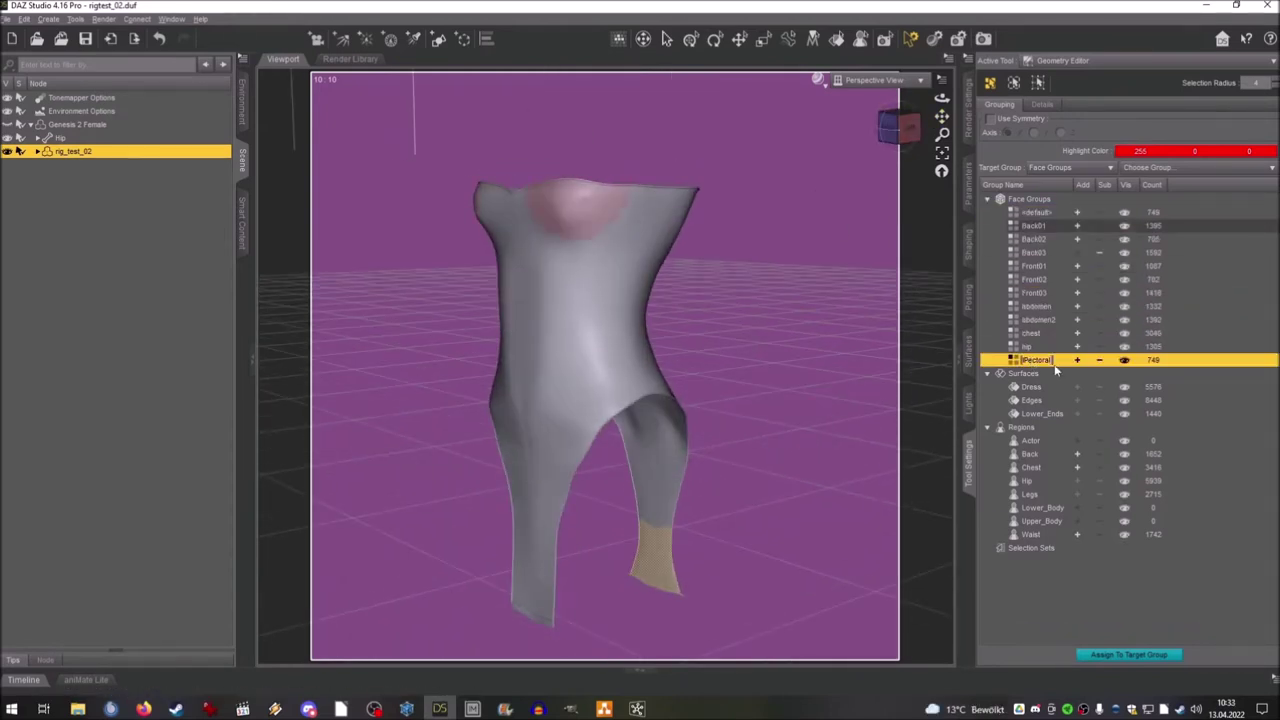
left_click(1042, 213)
left_click(896, 128)
left_click_drag(941, 117, 945, 190)
left_click(1100, 253)
left_click(1077, 213)
Step: Create a face group named rPectoral from the selected bust faces and remove the empty <default> group
right_click(1012, 201)
left_click(1075, 221)
type("r")
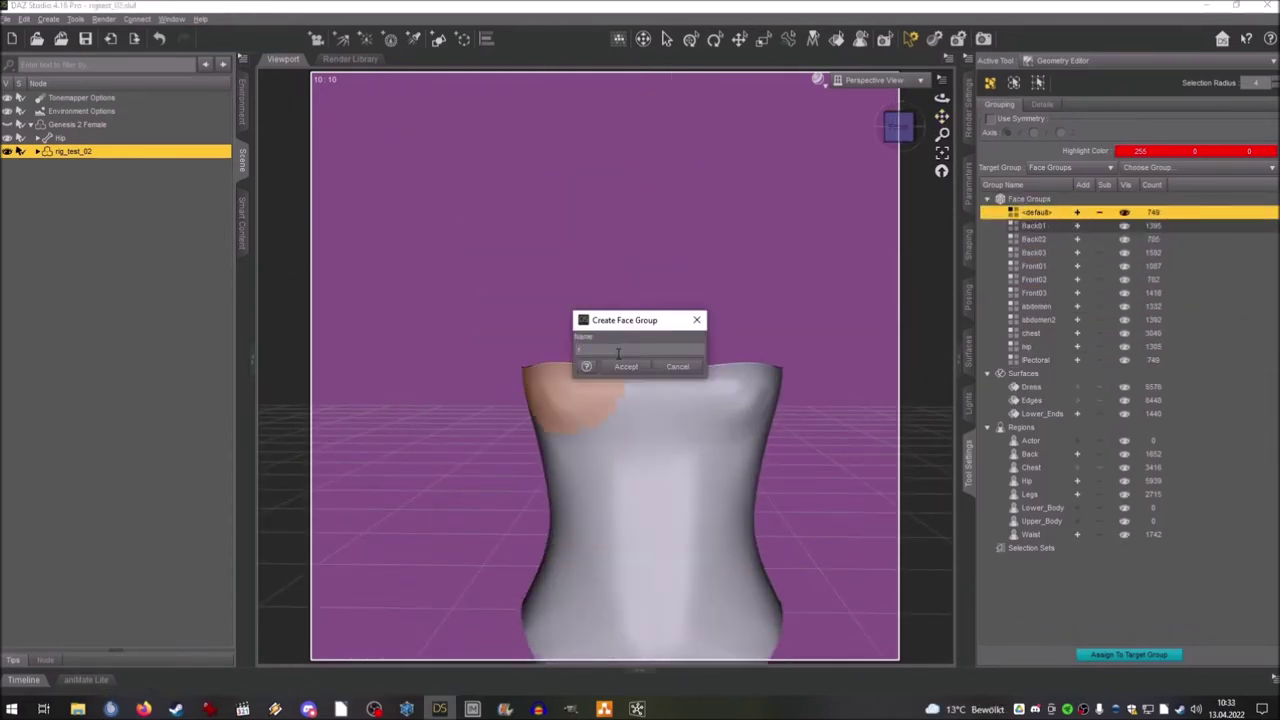
type("rPectoral")
left_click(622, 367)
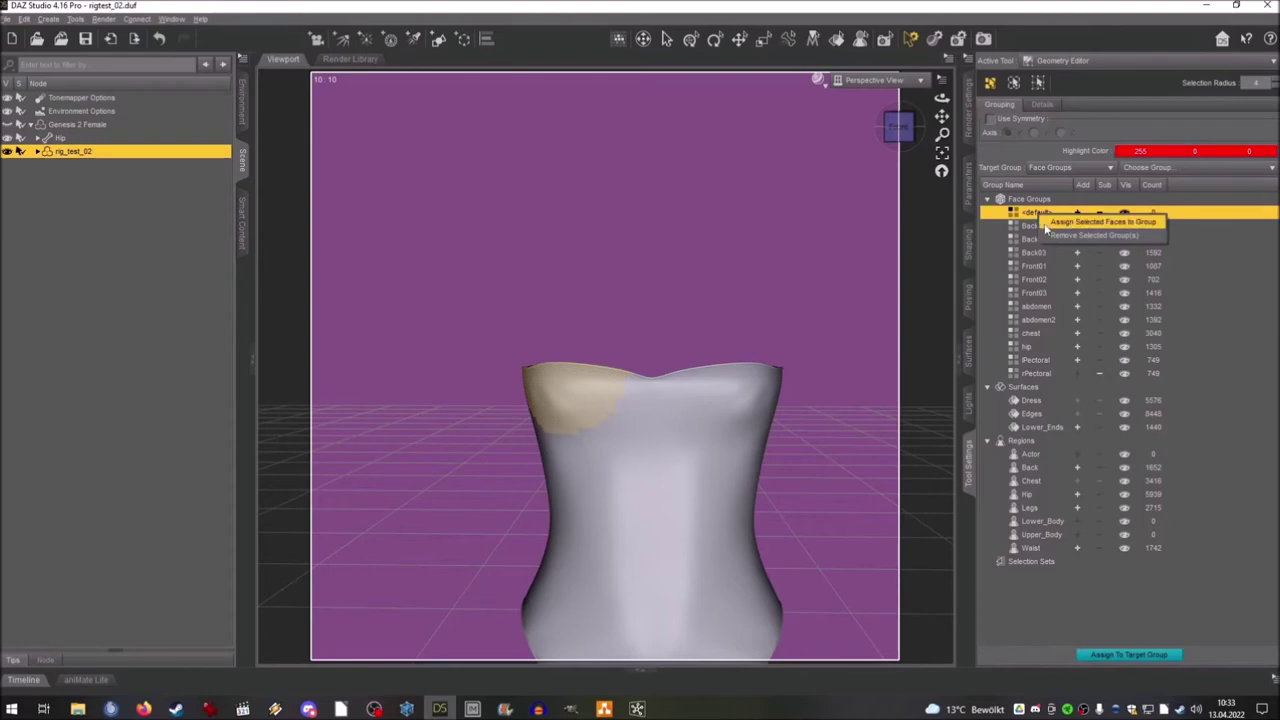
left_click(1048, 234)
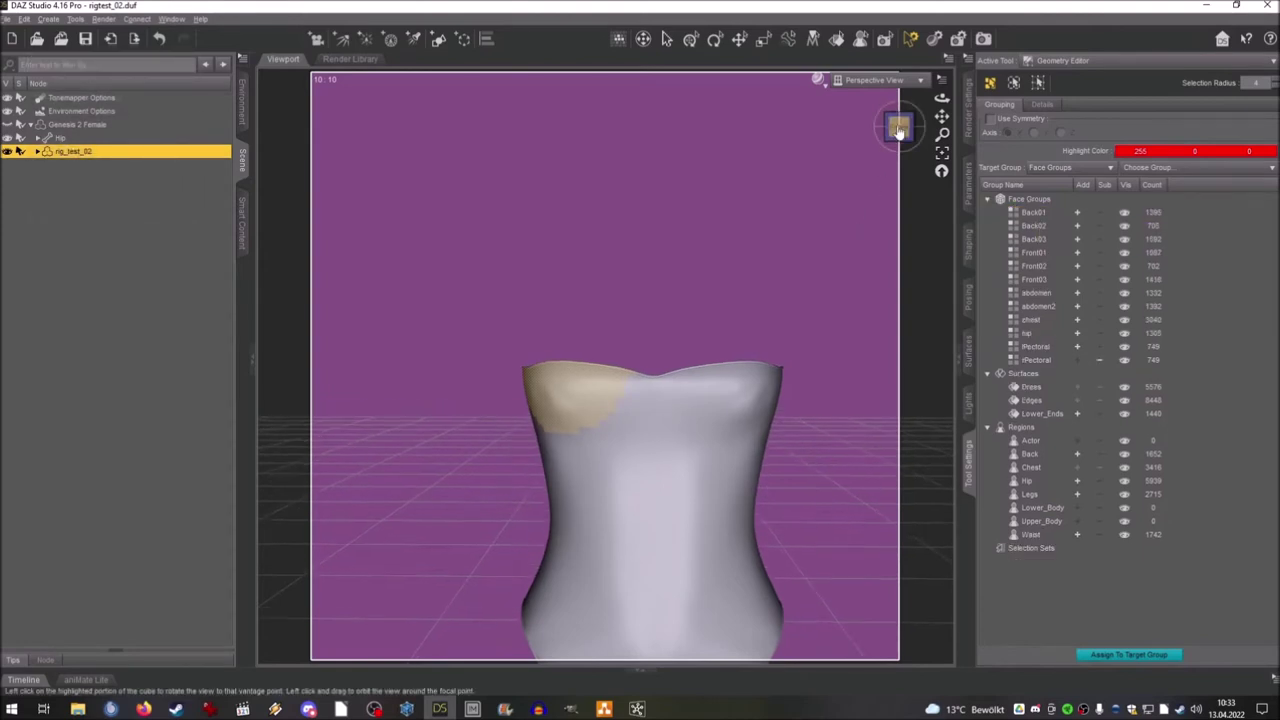
left_click_drag(898, 130, 903, 128)
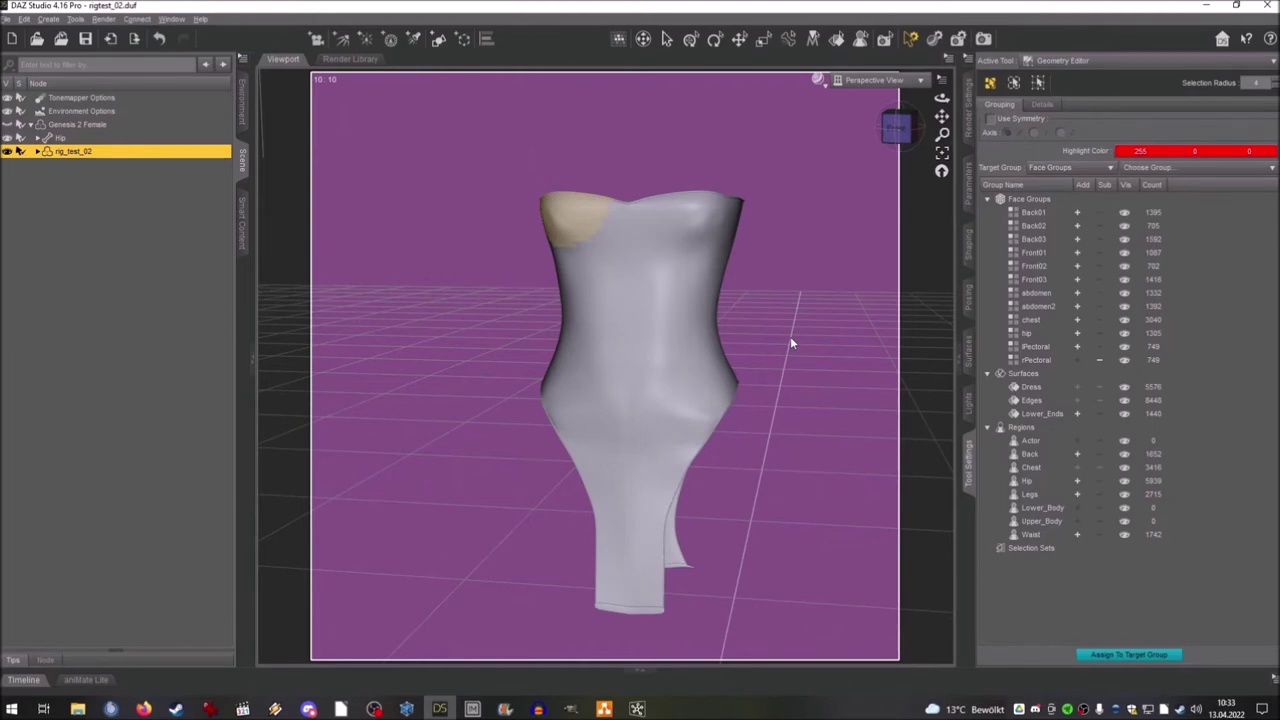
Step: Turn on Show Bones in the display parameters of rig_test_02 and view the skeleton from the side and front
left_click(968, 205)
right_click(978, 155)
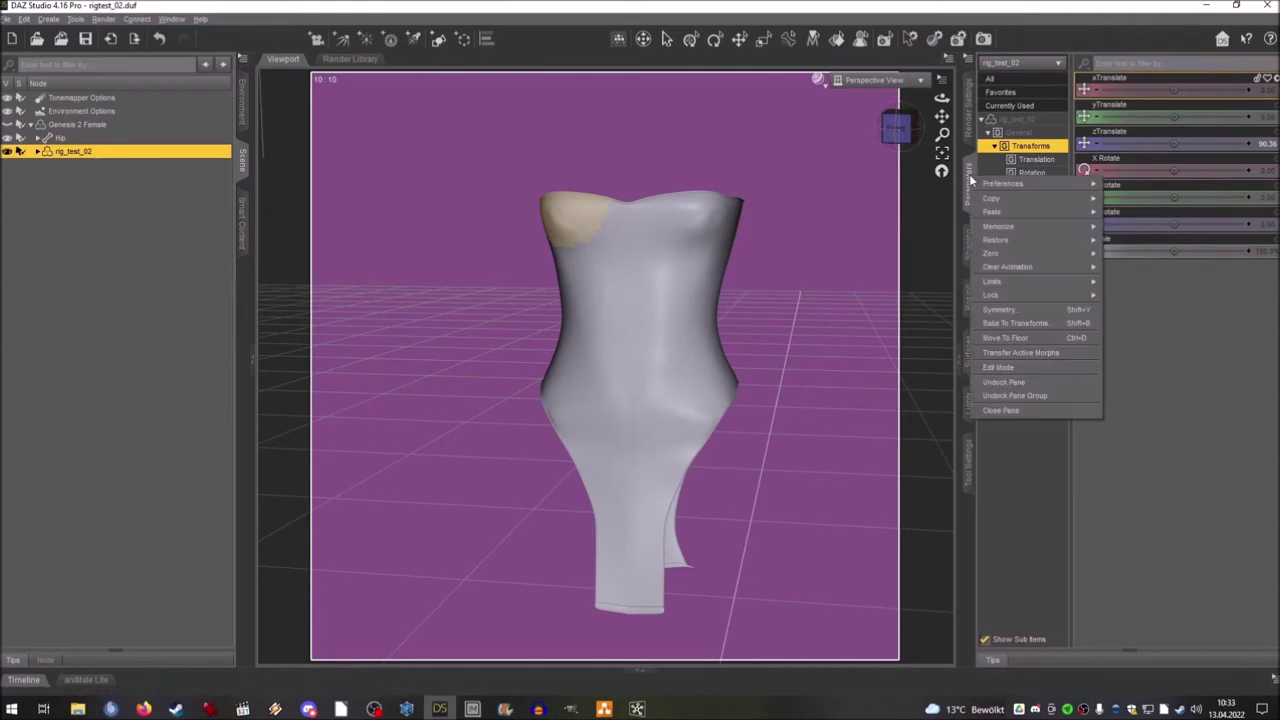
key("Escape")
left_click(1022, 241)
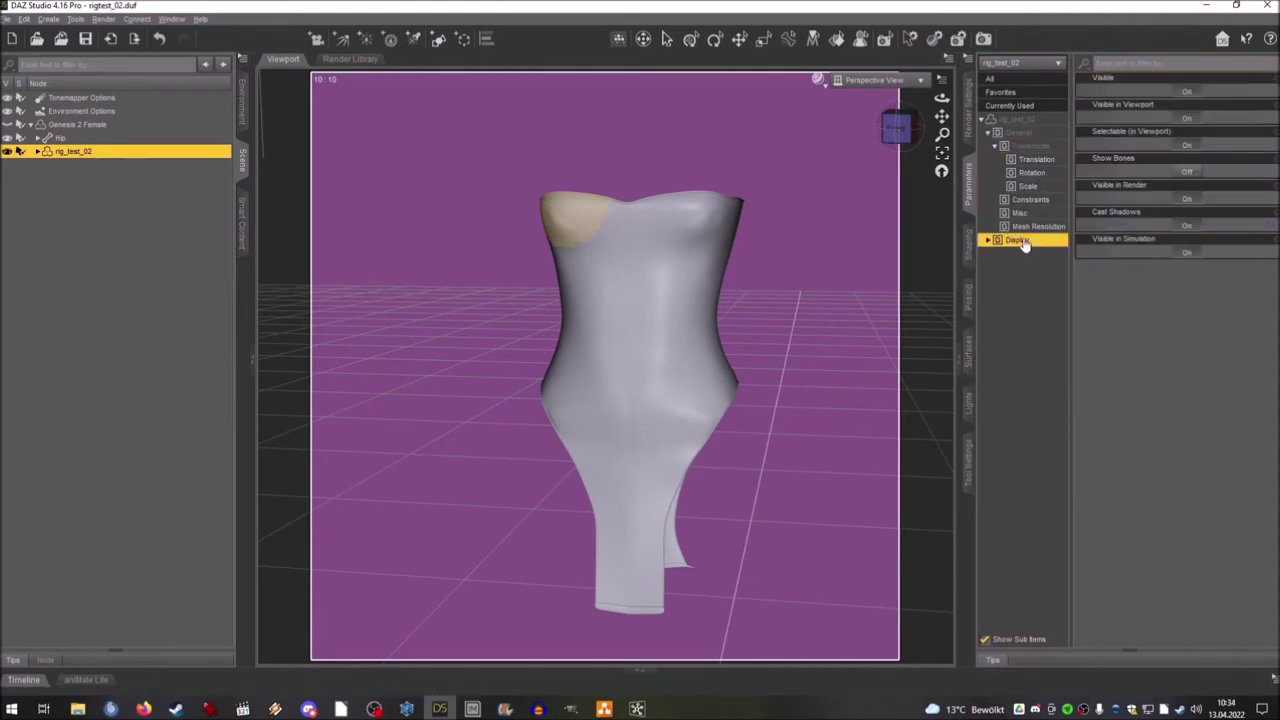
left_click(1187, 171)
left_click_drag(900, 130, 805, 131)
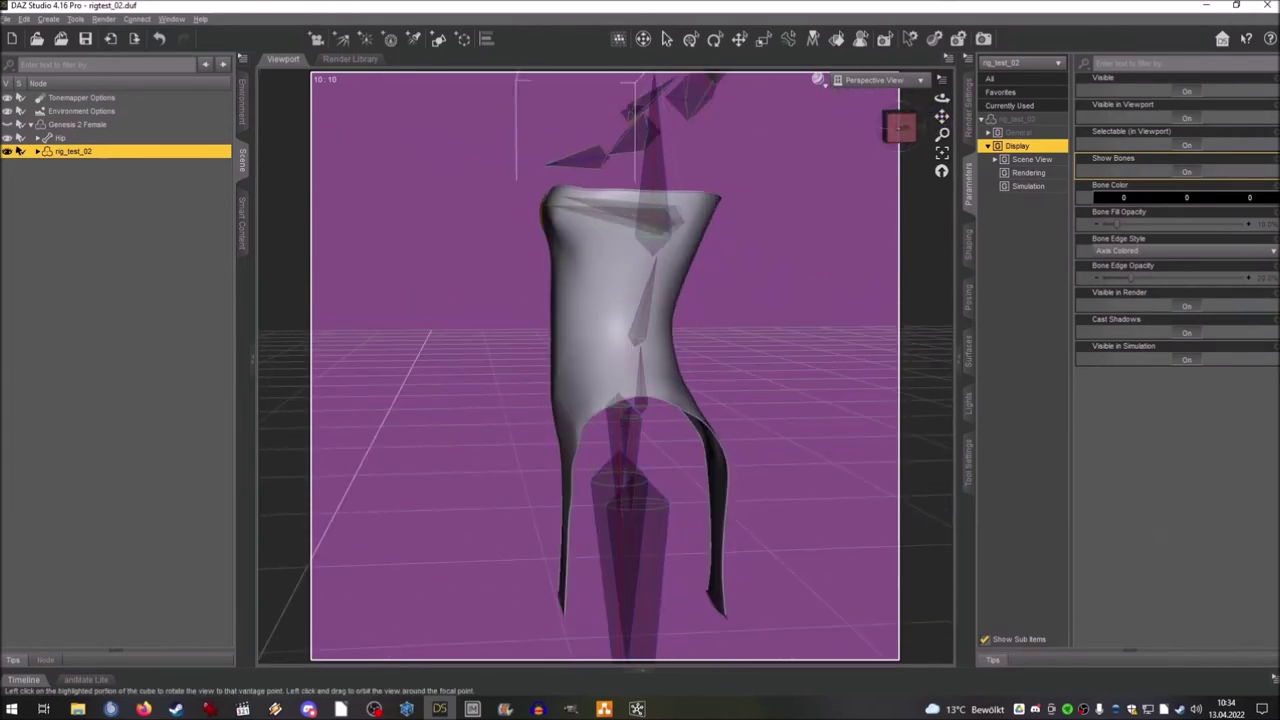
left_click_drag(941, 117, 944, 84)
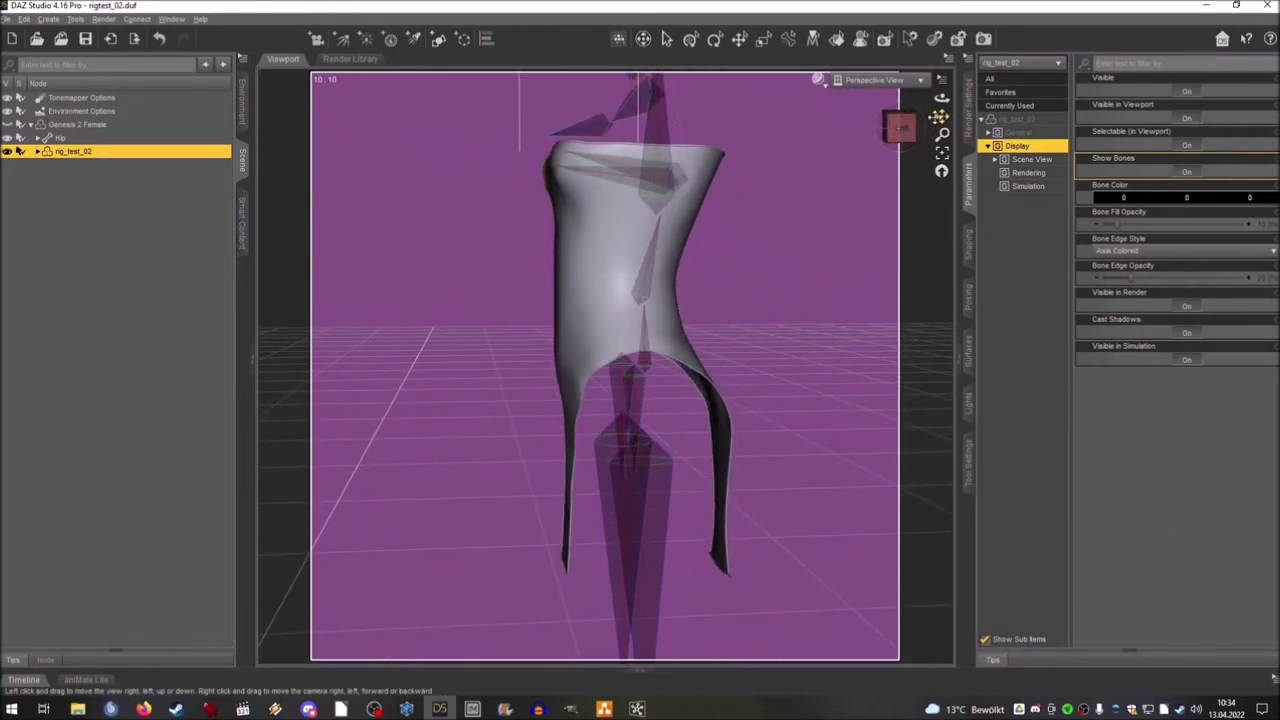
left_click_drag(908, 134, 864, 153)
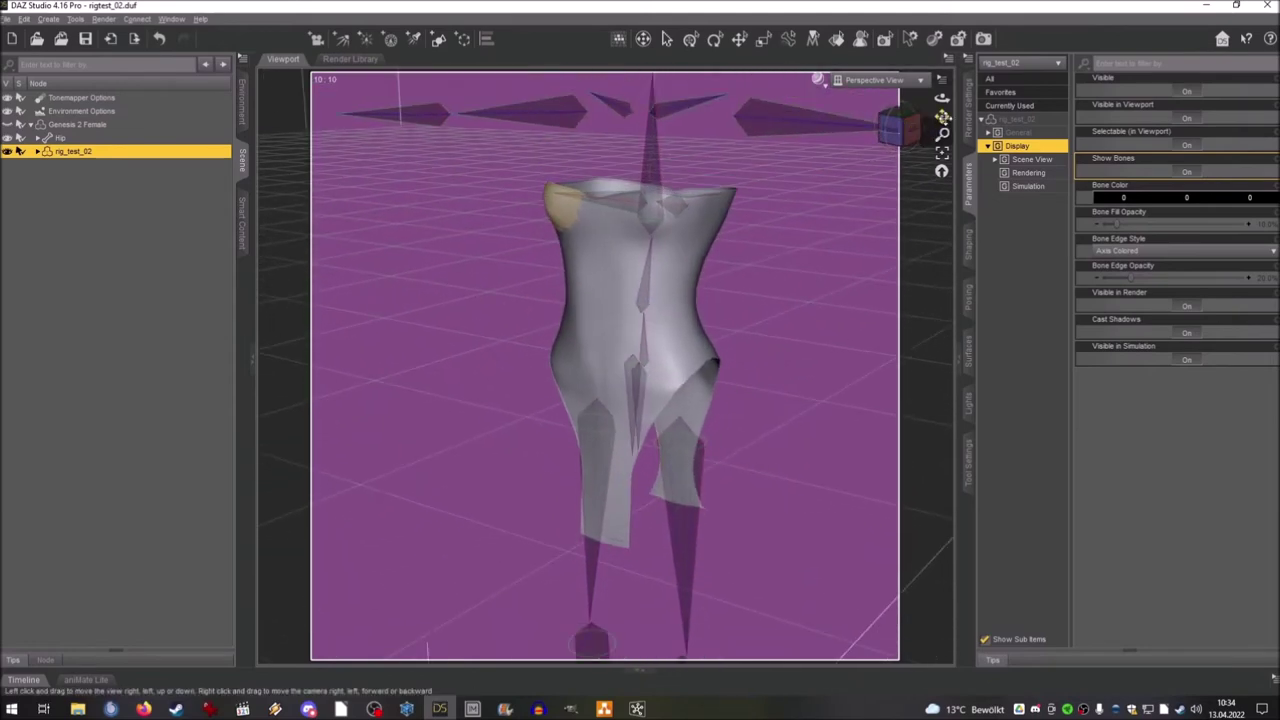
left_click_drag(942, 117, 942, 108)
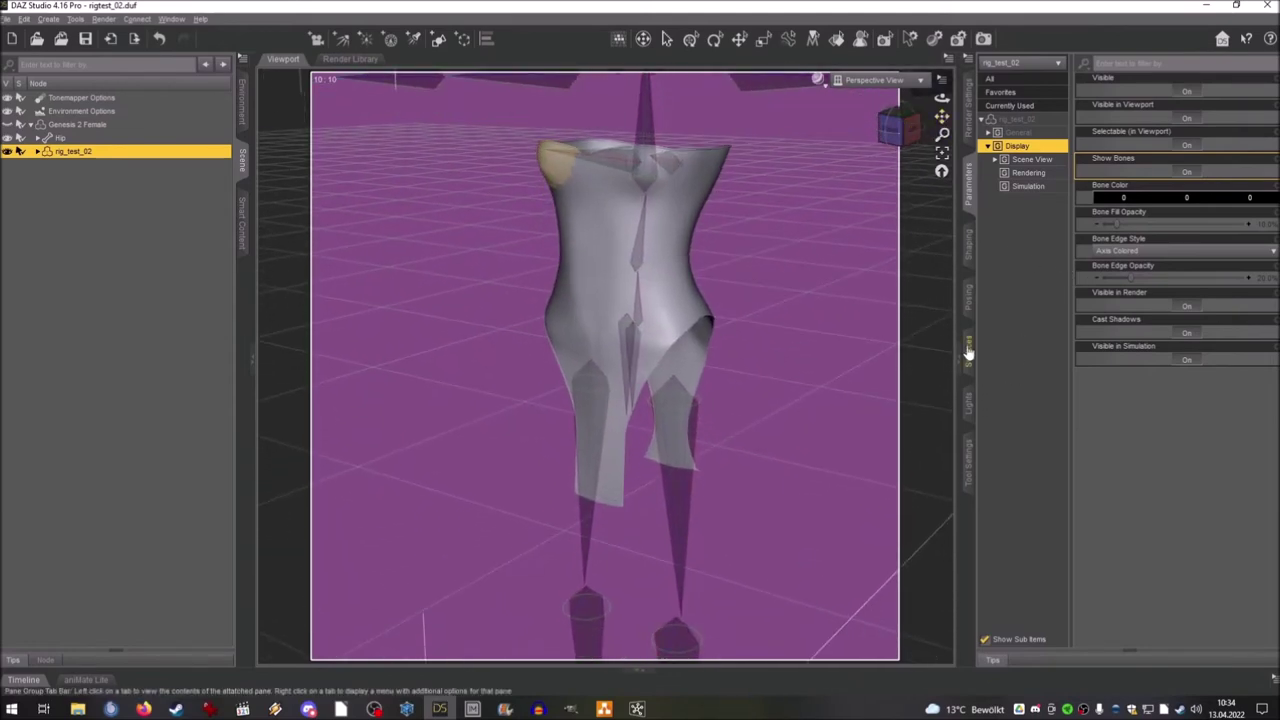
Step: Switch the active tool from the Geometry Editor to the Joint Editor
left_click(969, 455)
left_click(1075, 60)
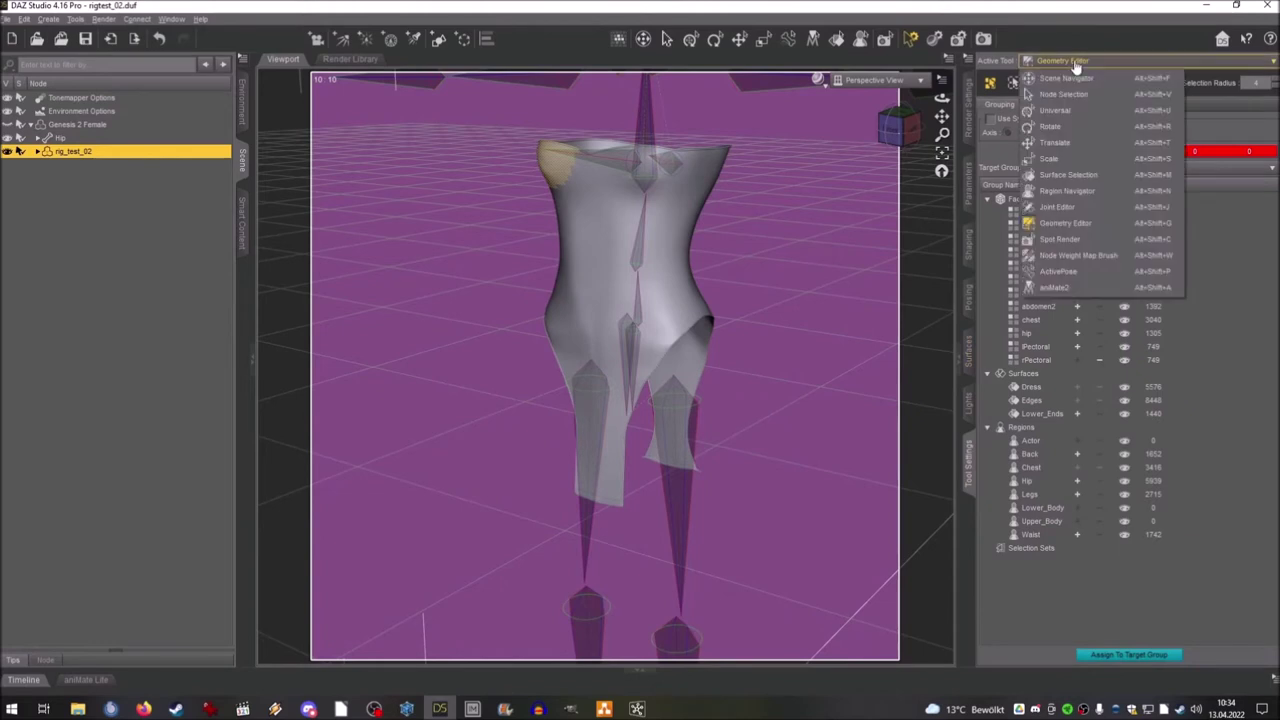
left_click(1070, 206)
Step: Expand the selected rig_test_02 node in the scene hierarchy to list its bones
right_click(64, 154)
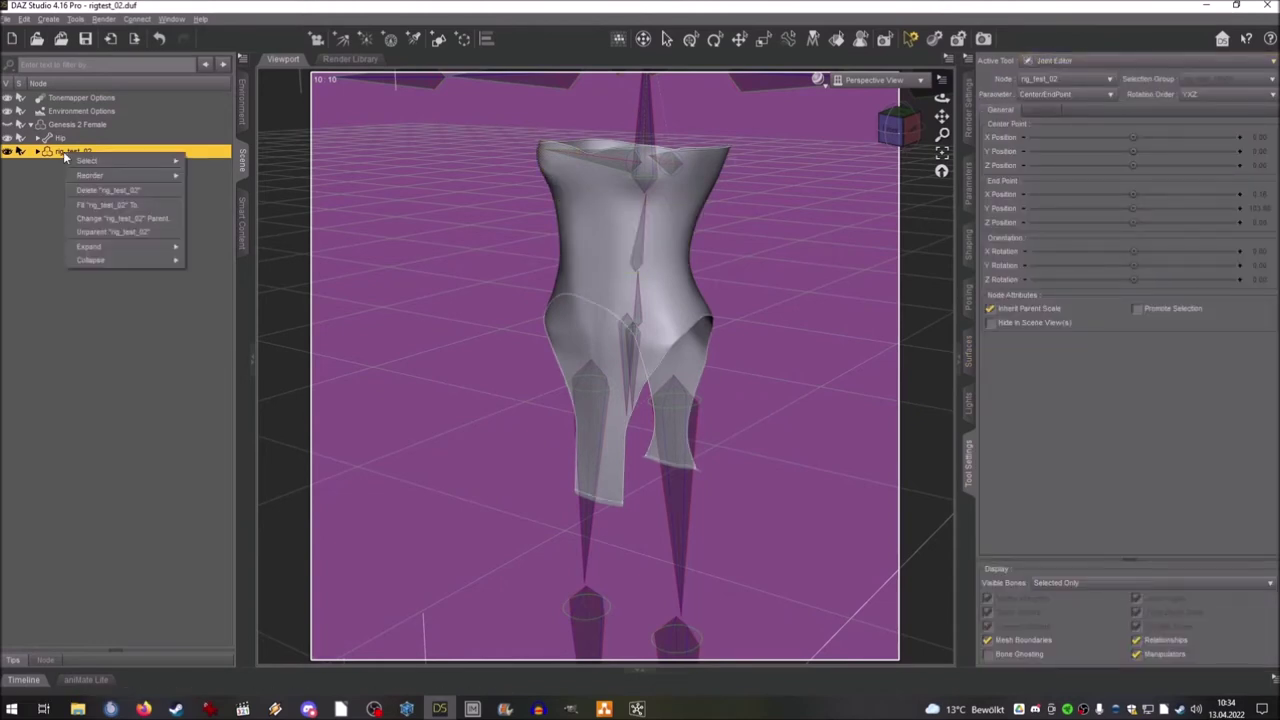
mouse_move(148, 254)
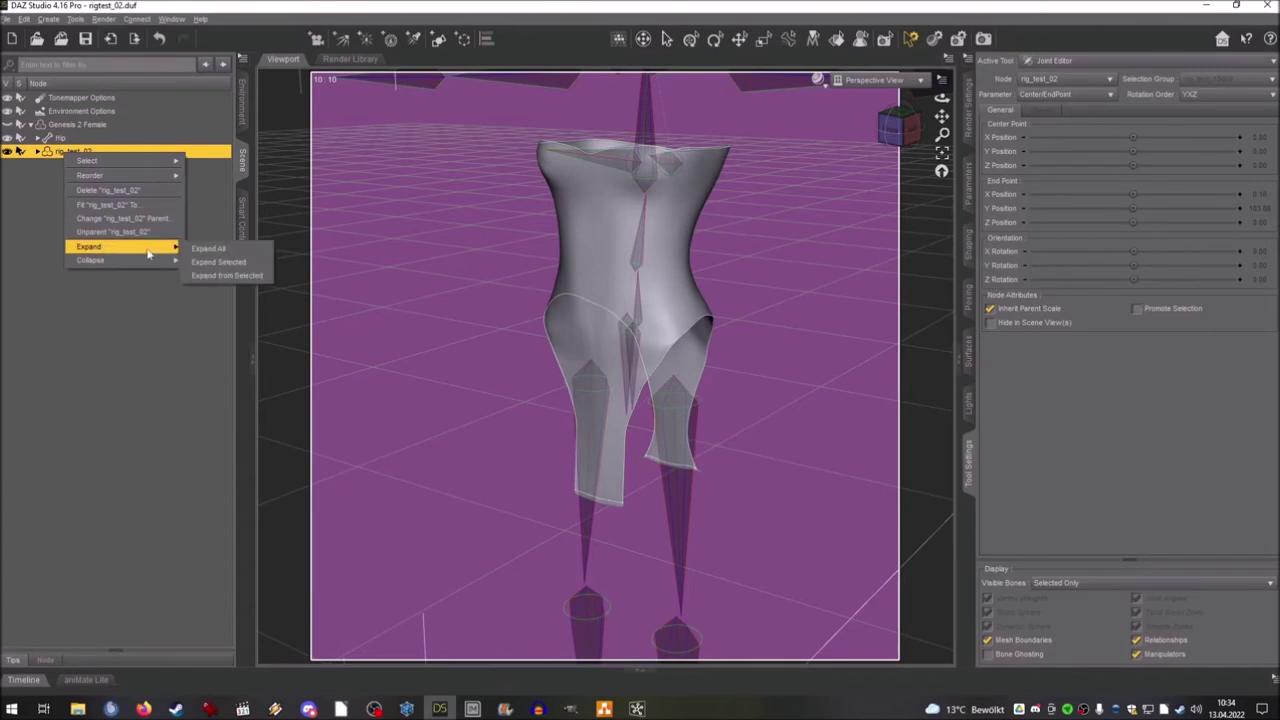
left_click(218, 262)
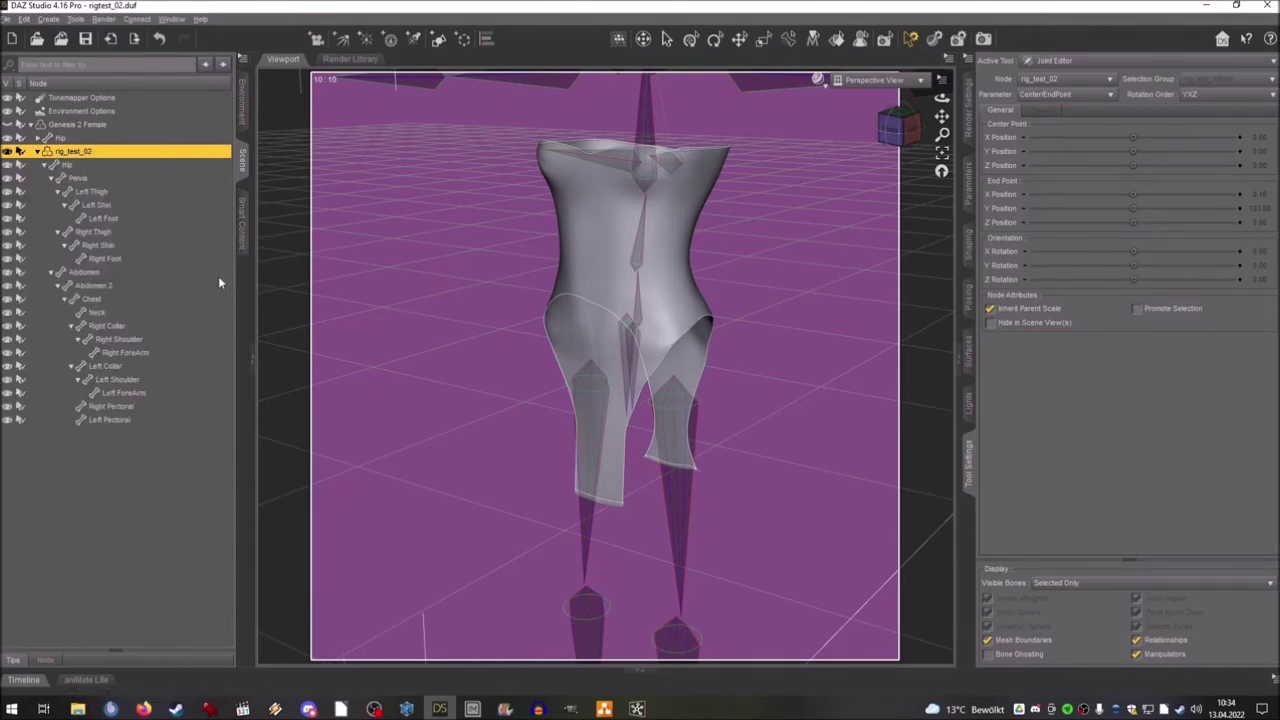
Step: Delete the Left Thigh and Right Thigh bones from the rig_test_02 skeleton
left_click(83, 166)
left_click(82, 178)
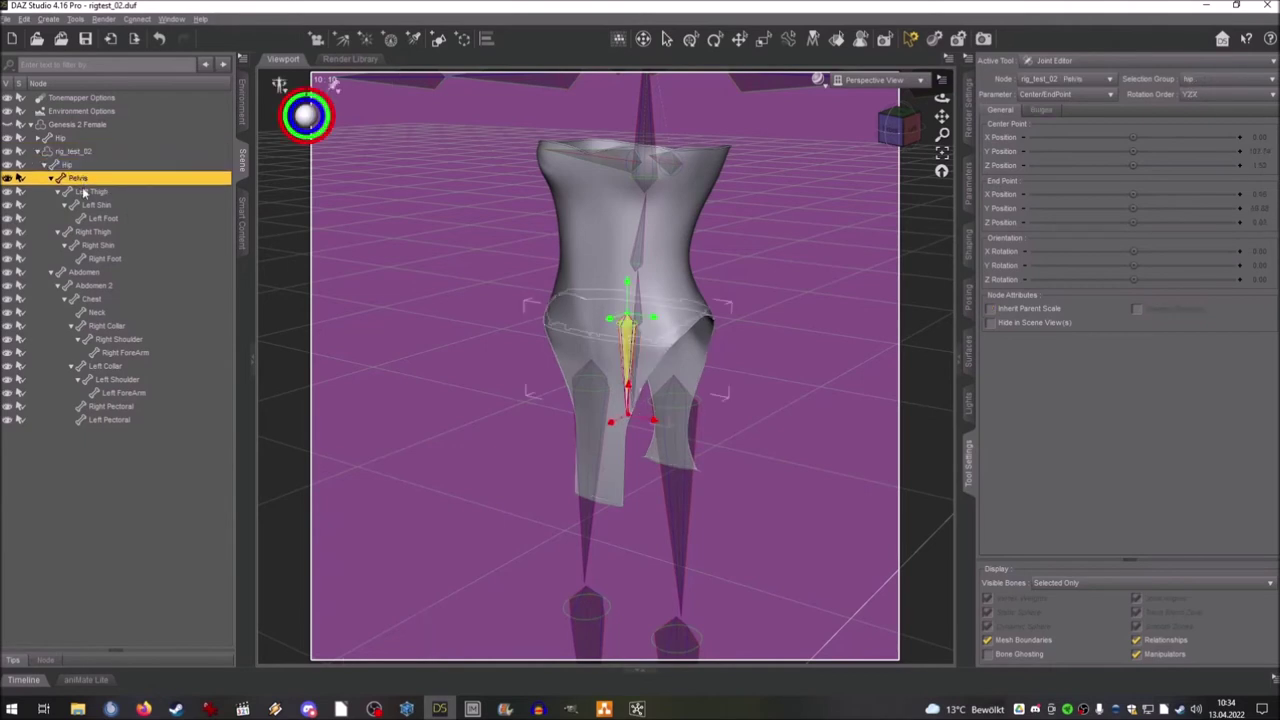
left_click(85, 192)
right_click(94, 194)
right_click(395, 221)
mouse_move(430, 270)
left_click(506, 276)
left_click(93, 192)
right_click(381, 232)
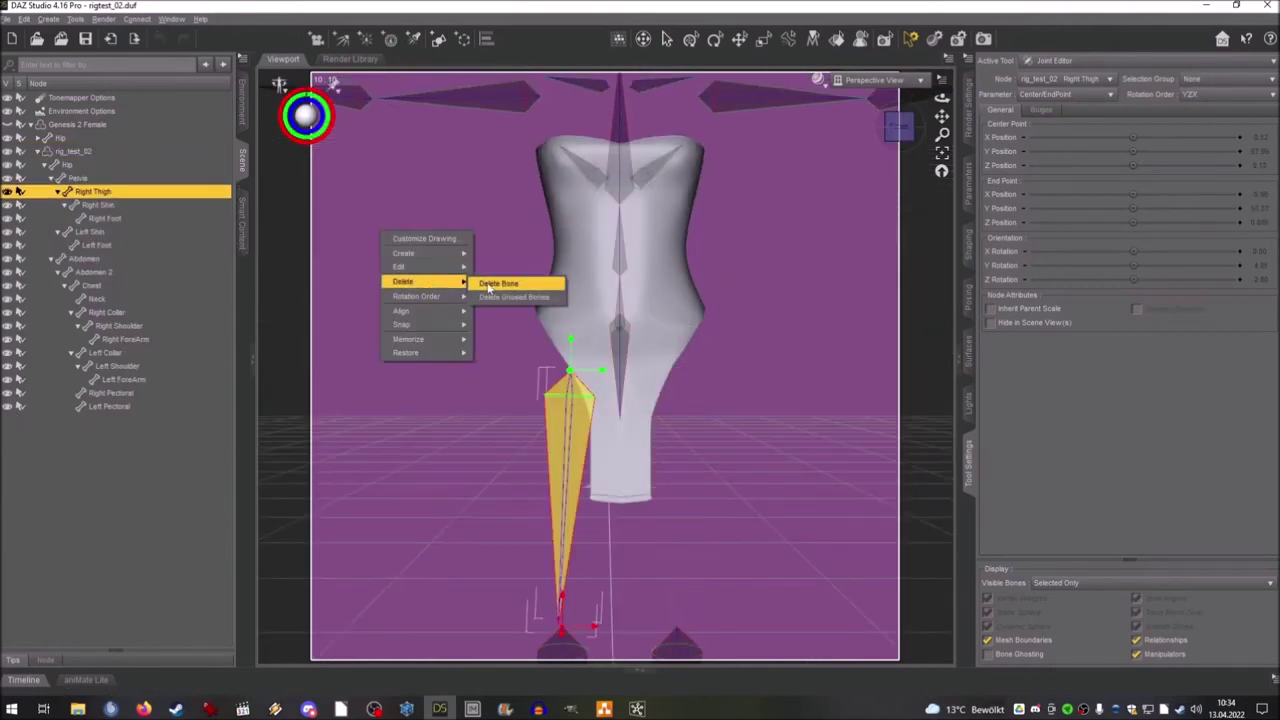
left_click(490, 287)
Step: Delete the Left Shin and Right Shin bones of rig_test_02
left_click(92, 192)
left_click(492, 319)
left_click(92, 192)
right_click(406, 262)
left_click(522, 316)
Step: Delete the Left Foot and Right Foot bones beneath the Pelvis of rig_test_02
left_click(91, 192)
right_click(436, 256)
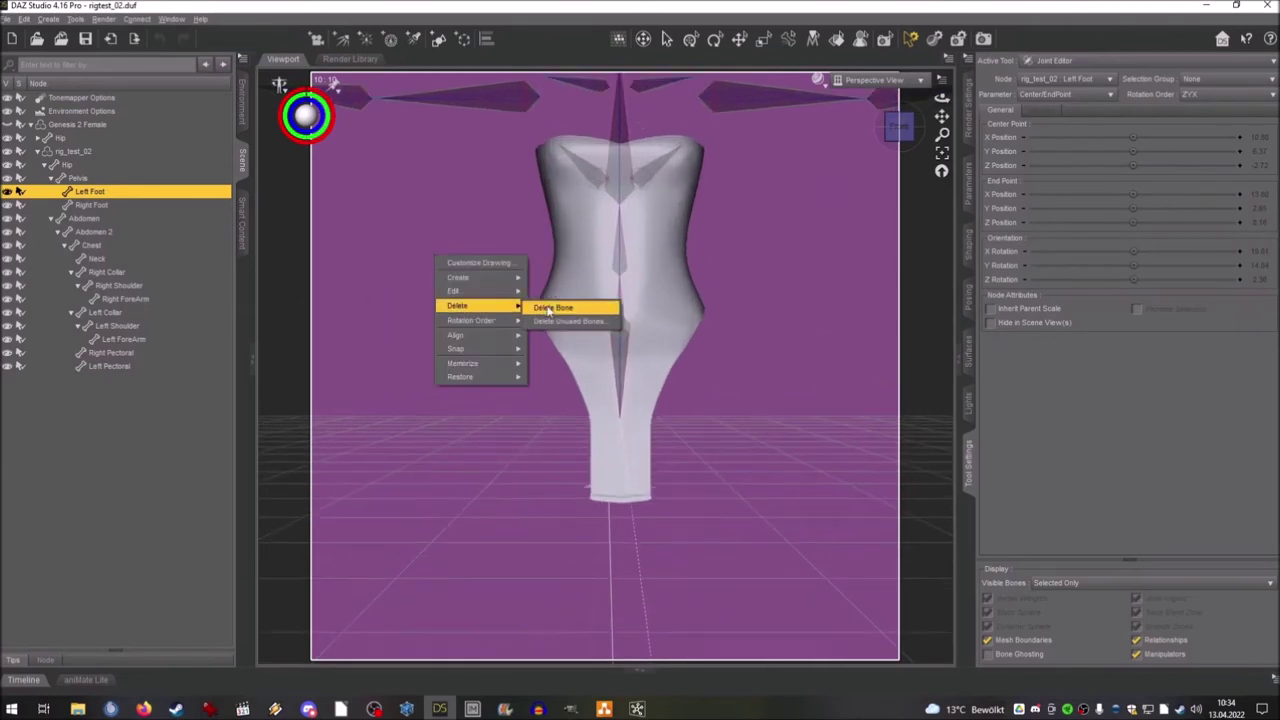
left_click(548, 311)
left_click(91, 192)
right_click(407, 268)
left_click(515, 319)
Step: Delete the Neck bone beneath the Chest of rig_test_02
left_click(112, 248)
middle_click_drag(590, 230, 610, 460)
scroll(610, 400, "up", 3)
left_click(94, 233)
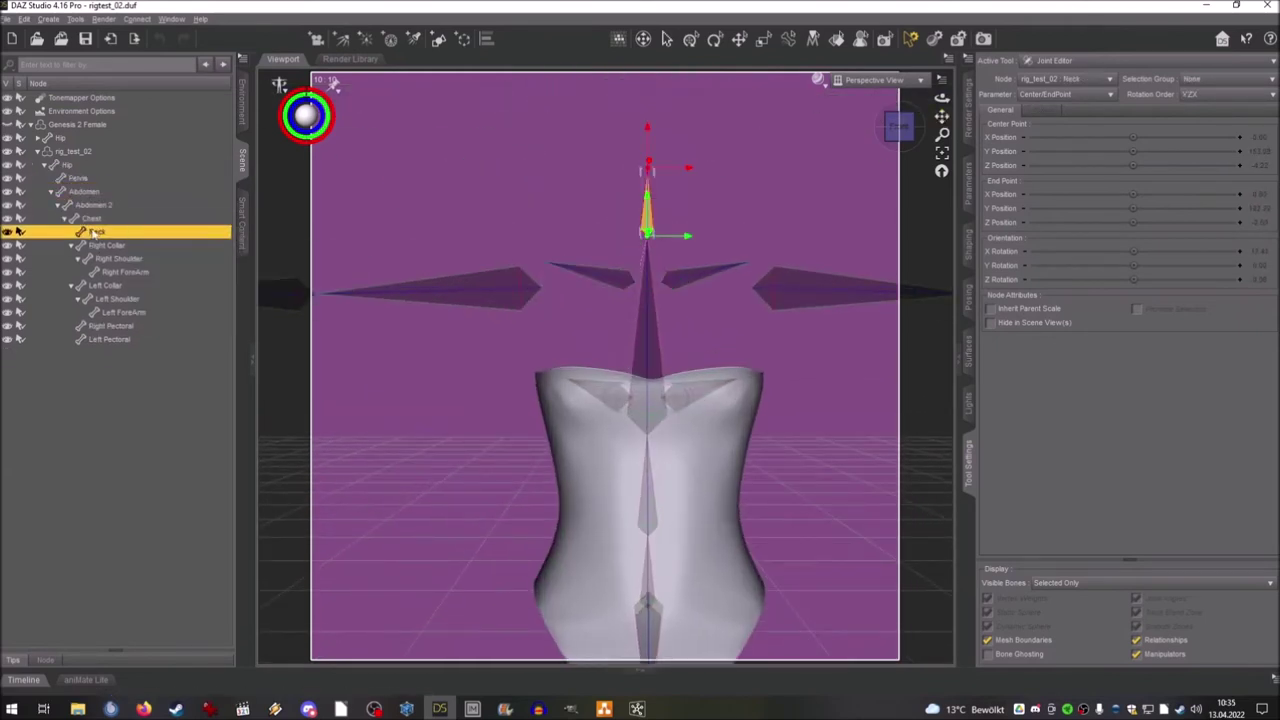
left_click(87, 179)
left_click(91, 206)
left_click(92, 220)
left_click(440, 201)
left_click(99, 233)
right_click(435, 188)
left_click(546, 241)
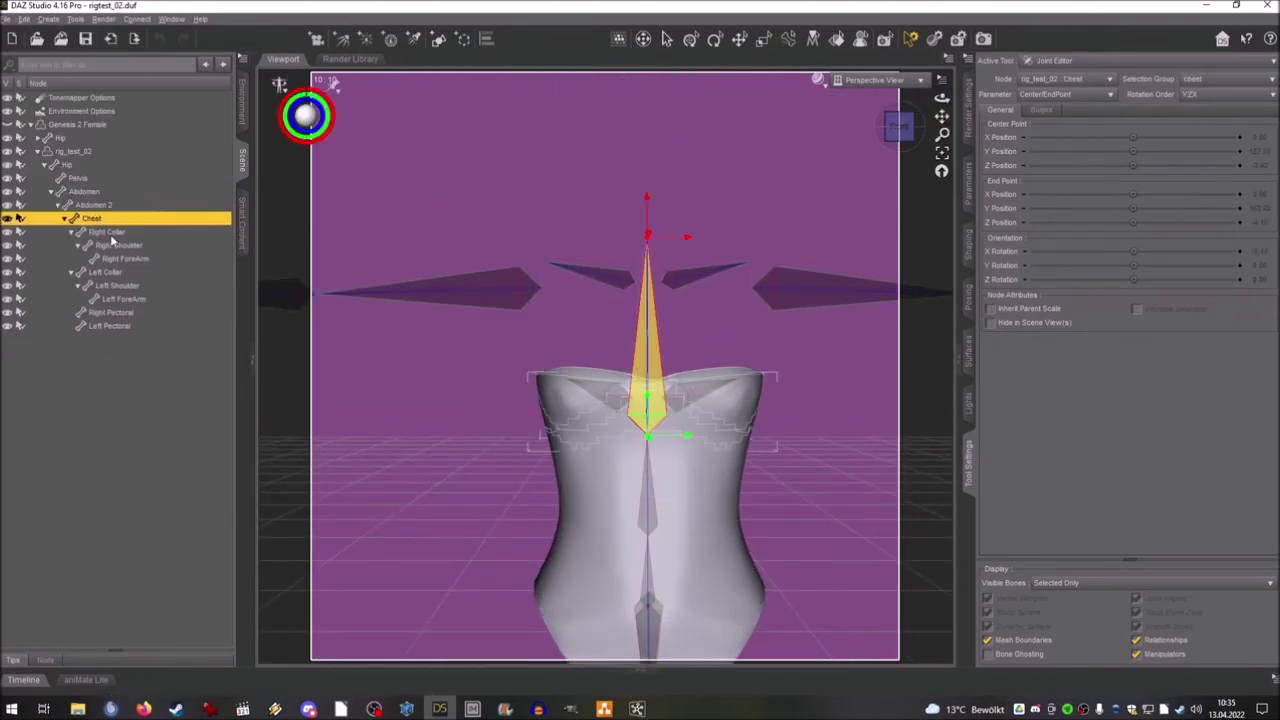
Step: Delete the Left ForeArm, Left Shoulder and Left Collar bones of rig_test_02
left_click_drag(113, 236, 118, 298)
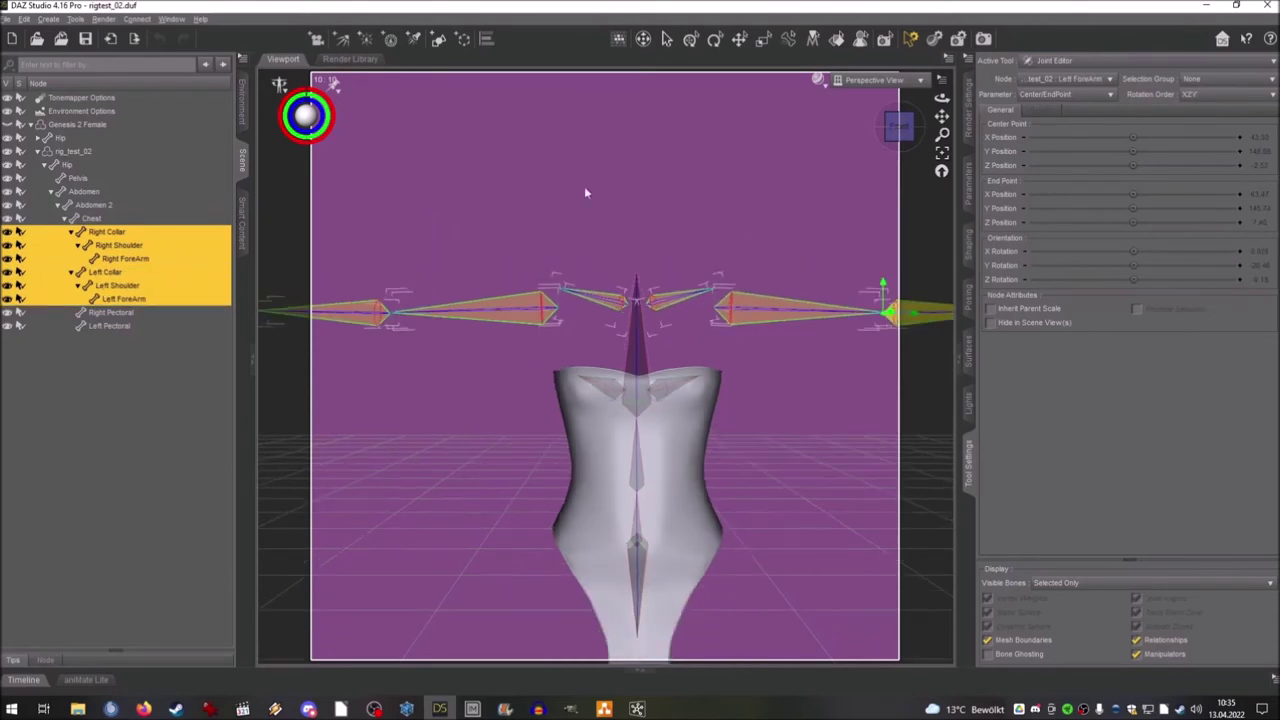
right_click(421, 220)
mouse_move(455, 267)
left_click(532, 270)
right_click(528, 240)
left_click(637, 291)
right_click(522, 261)
left_click(631, 312)
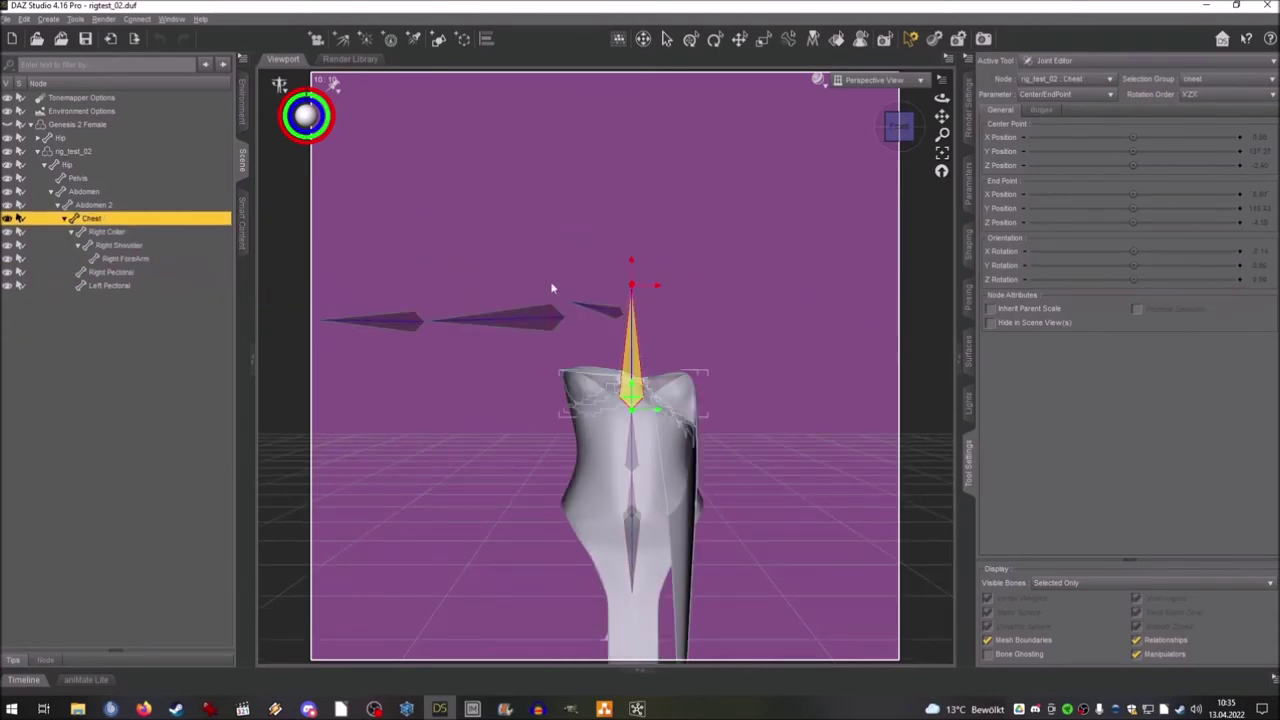
Step: Pick the right forearm in the 3D view and delete the Right ForeArm and Right Shoulder bones of Genesis 2 Female
left_click(385, 319)
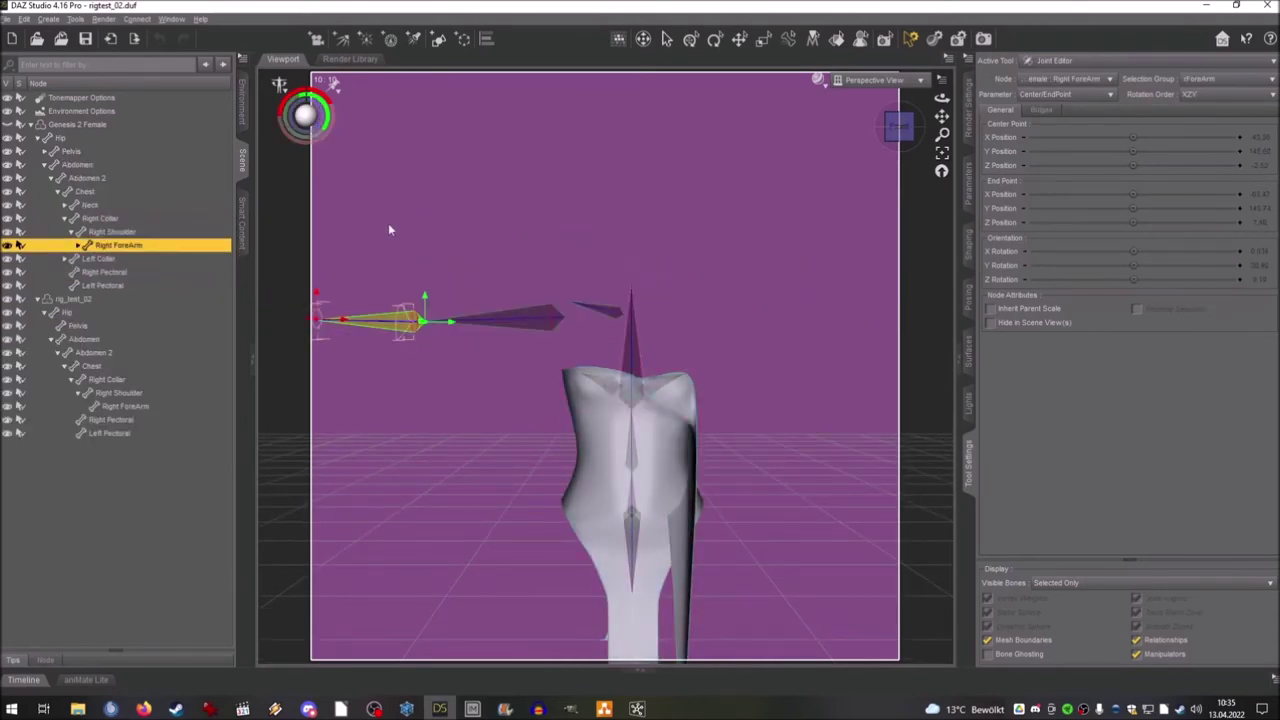
right_click(469, 219)
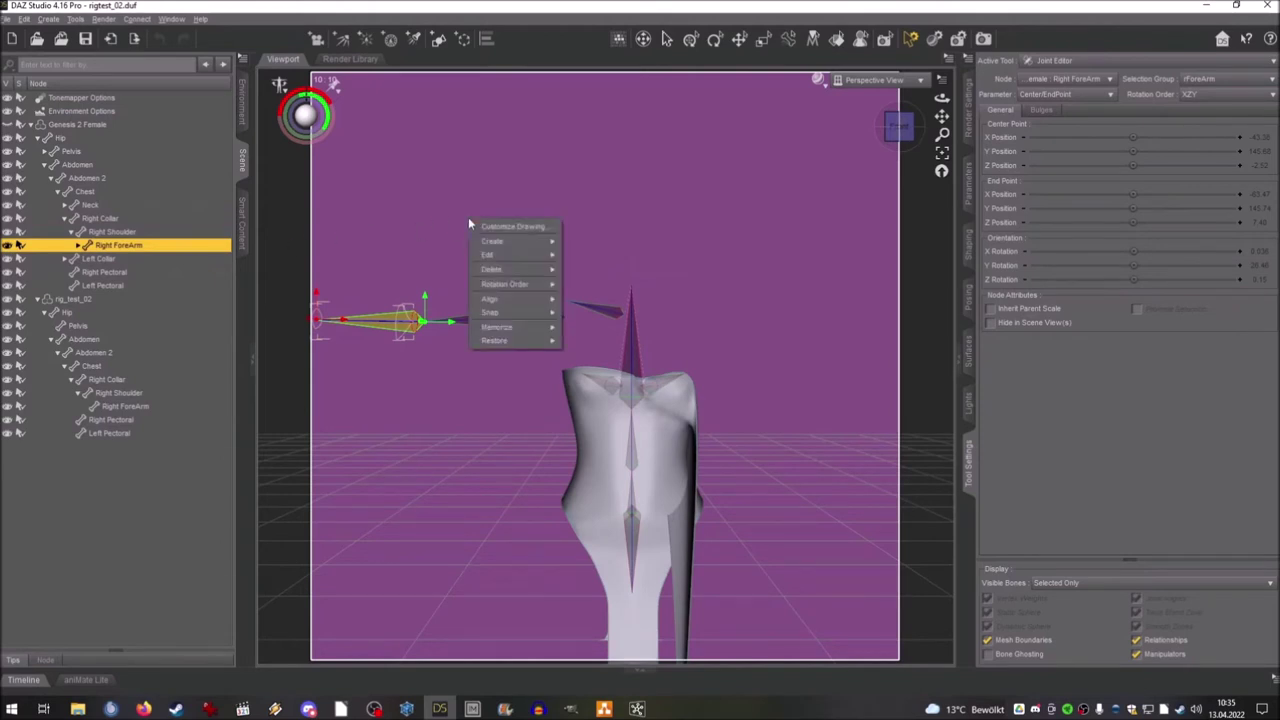
mouse_move(518, 270)
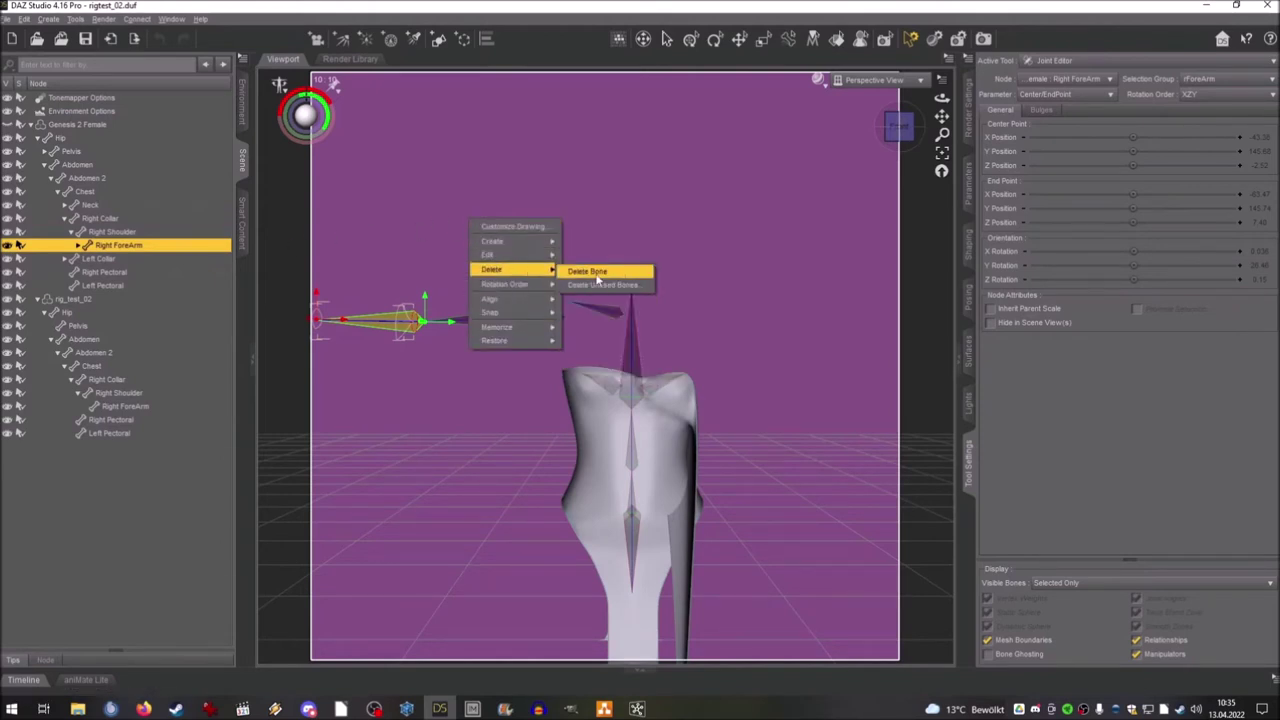
left_click(602, 276)
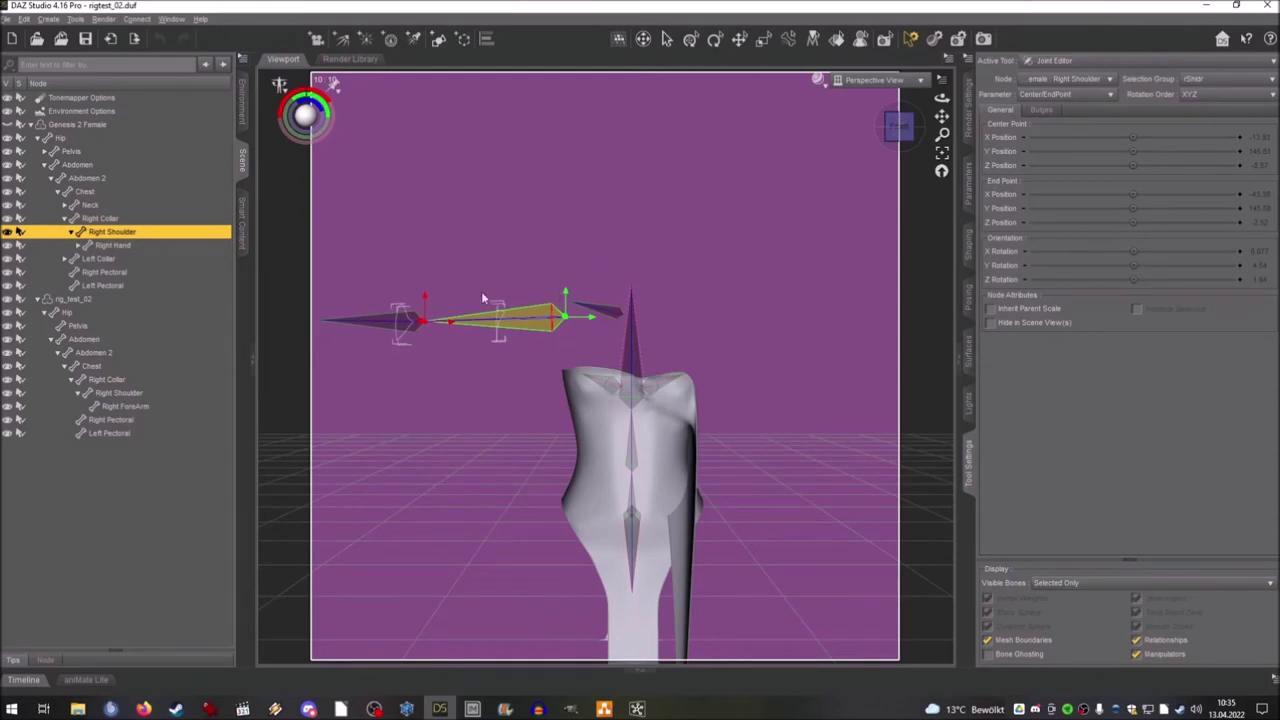
right_click(433, 219)
mouse_move(477, 272)
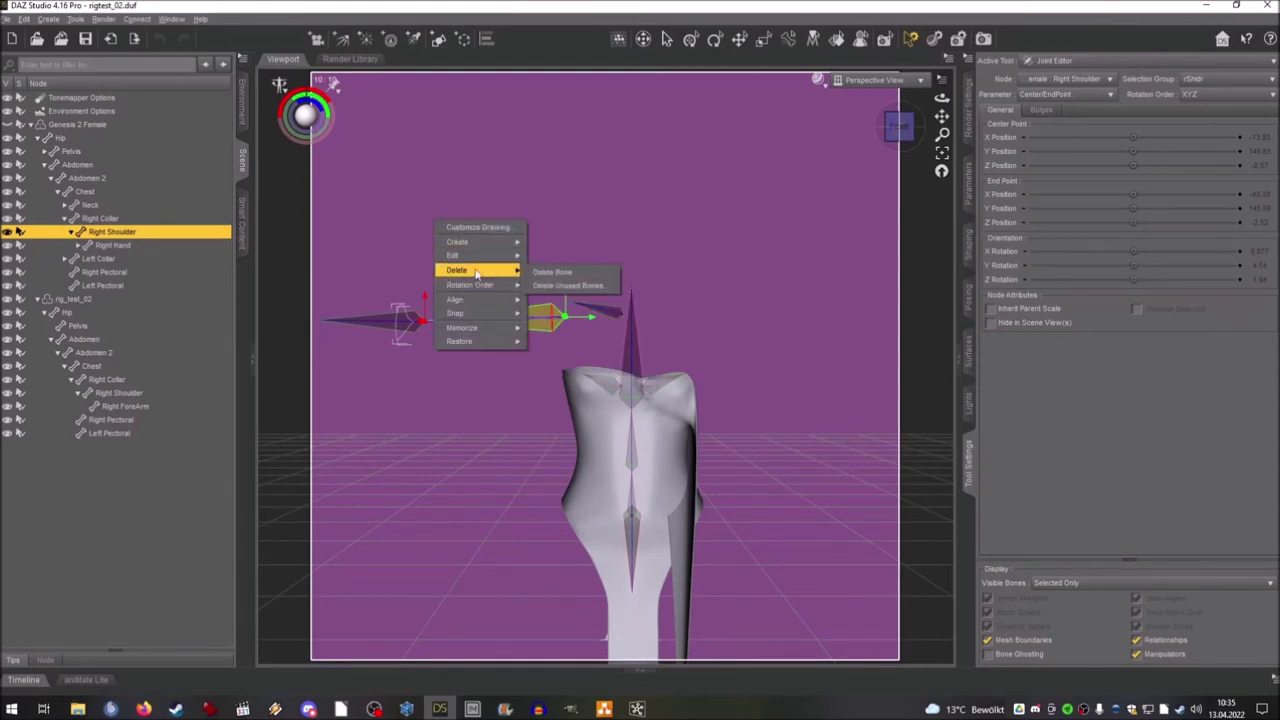
left_click(553, 276)
Step: Delete the Right ForeArm, Right Shoulder and Right Collar bones of rig_test_02
left_click(408, 321)
left_click_drag(942, 98, 920, 126)
right_click(527, 164)
mouse_move(572, 215)
left_click(637, 220)
right_click(500, 190)
left_click(615, 243)
right_click(450, 200)
left_click(566, 252)
Step: Create a child bone named Front01 under the rig_test_02 Hip with rotation order YXZ
left_click(67, 299)
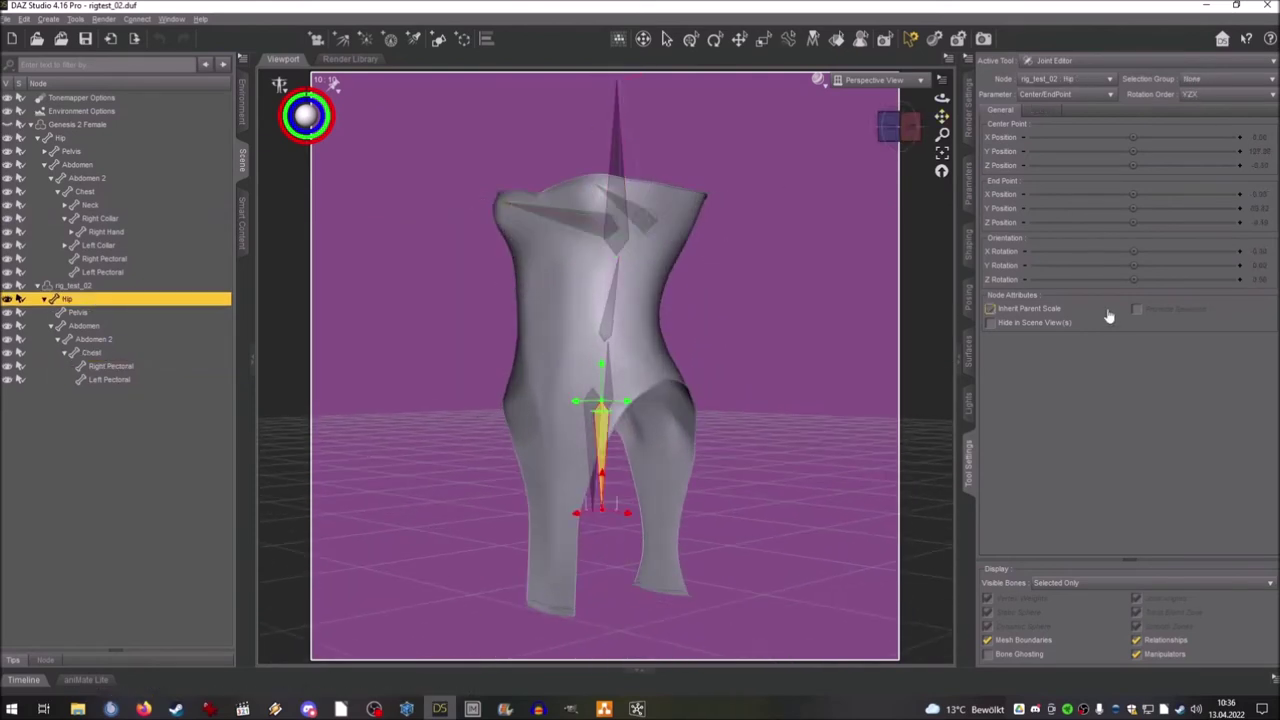
right_click(84, 298)
key("Escape")
right_click(464, 228)
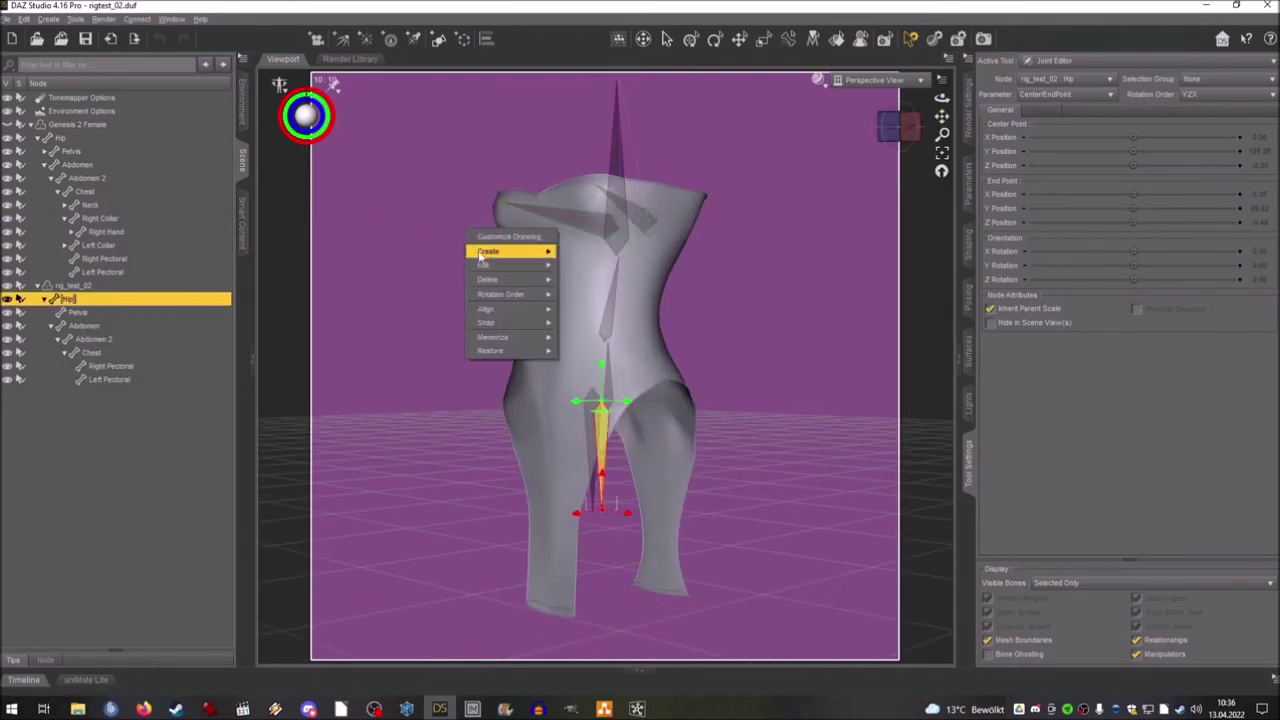
mouse_move(497, 256)
left_click(593, 282)
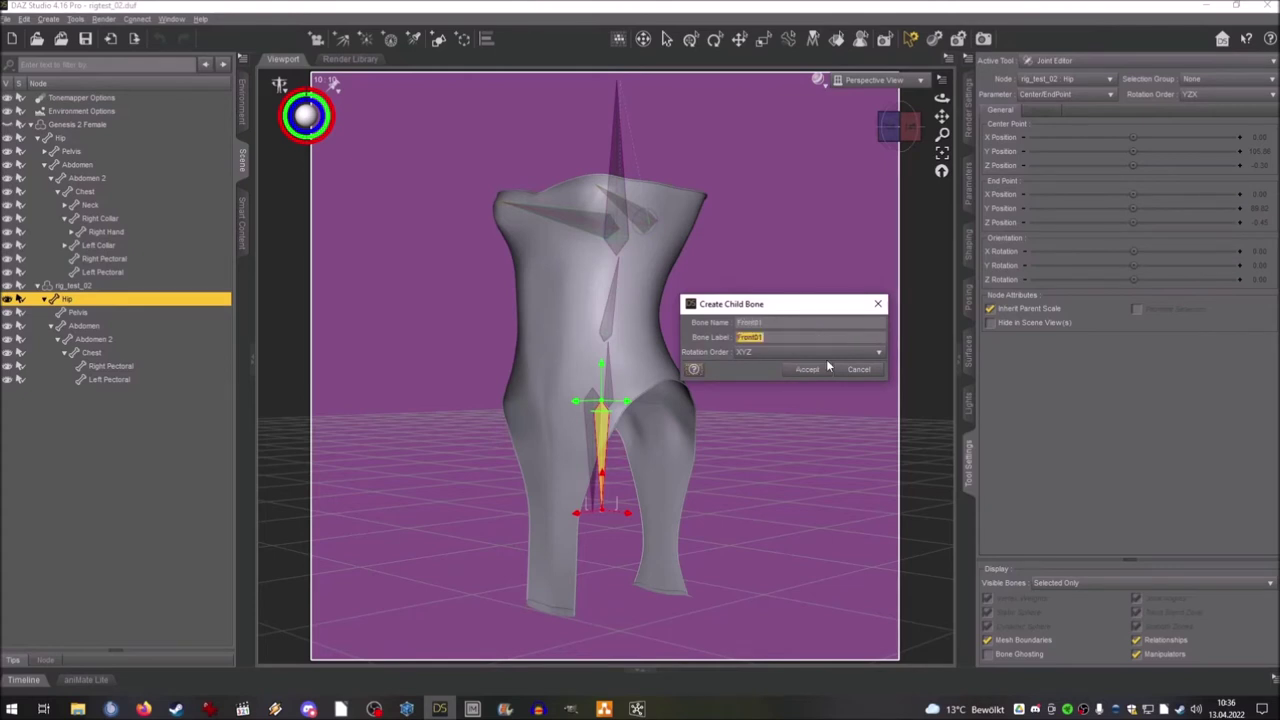
left_click(791, 358)
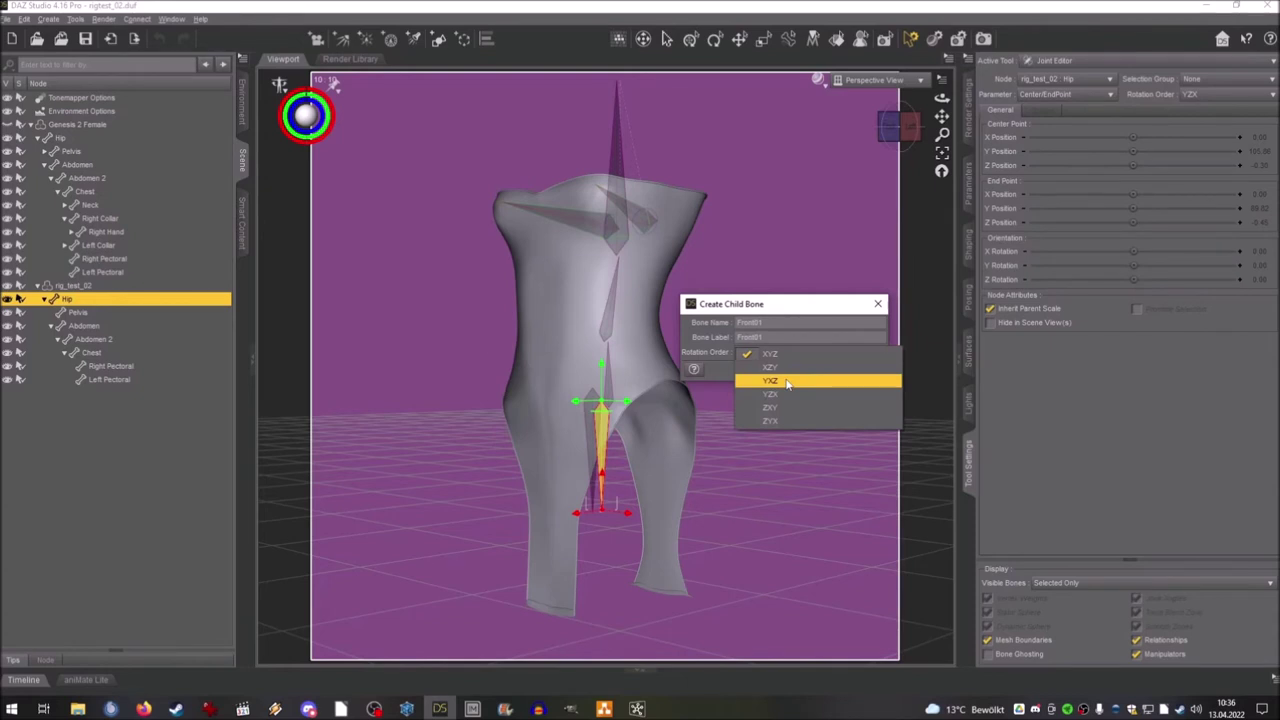
left_click(787, 381)
left_click(806, 372)
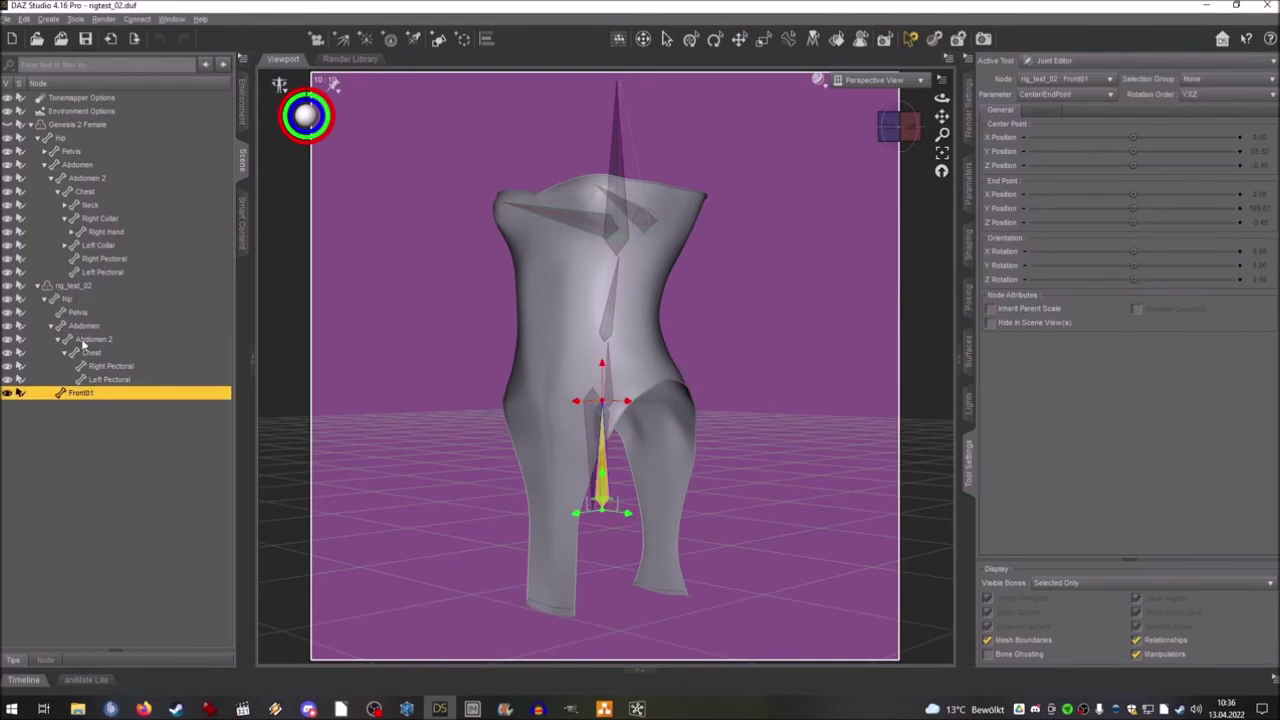
Step: Create a child bone named Front02 under Front01 with rotation order YXZ
right_click(98, 395)
left_click(427, 279)
right_click(428, 280)
mouse_move(475, 301)
left_click(552, 331)
left_click(793, 337)
type("Front02")
left_click(788, 352)
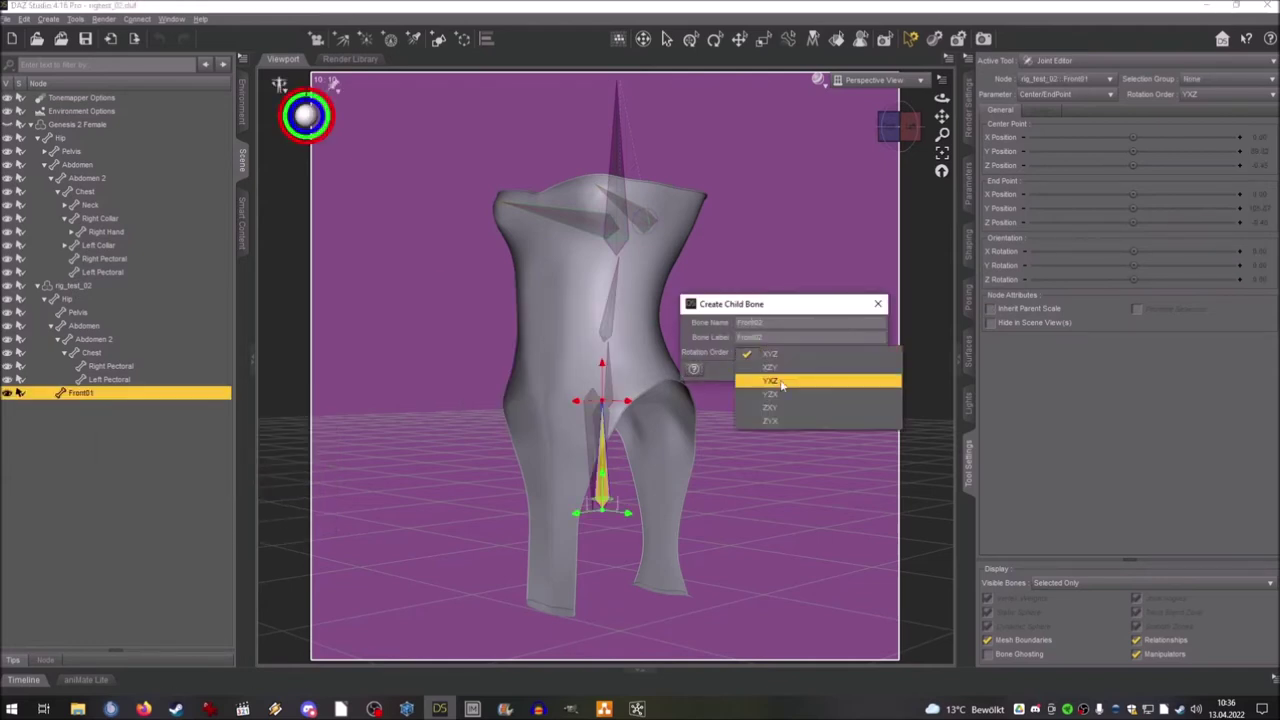
left_click(782, 381)
left_click(806, 370)
Step: Create a child bone named Front03 under Front02 with rotation order YXZ
right_click(110, 408)
right_click(404, 340)
left_click(557, 387)
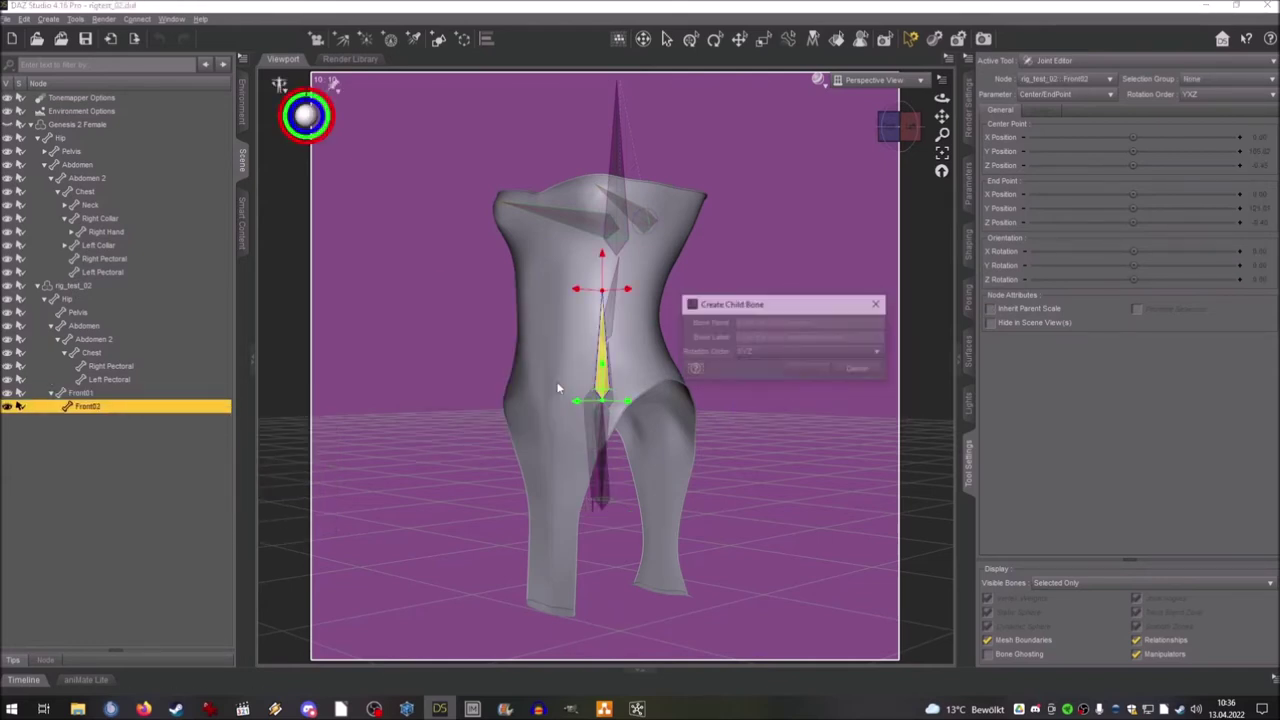
left_click(776, 338)
type("Front03")
left_click(774, 352)
left_click(772, 381)
left_click(797, 370)
Step: Create a child bone named Back01 under the rig_test_02 Hip with rotation order YXZ
left_click(77, 298)
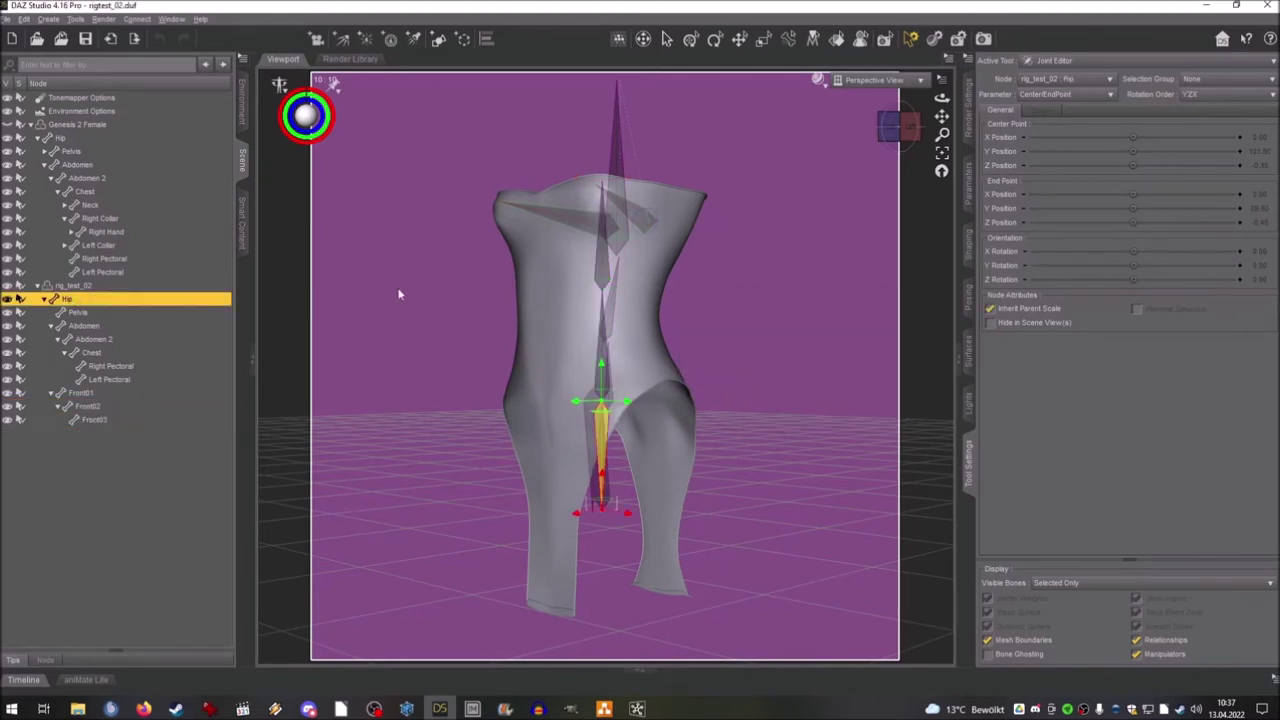
right_click(372, 292)
mouse_move(400, 313)
left_click(500, 345)
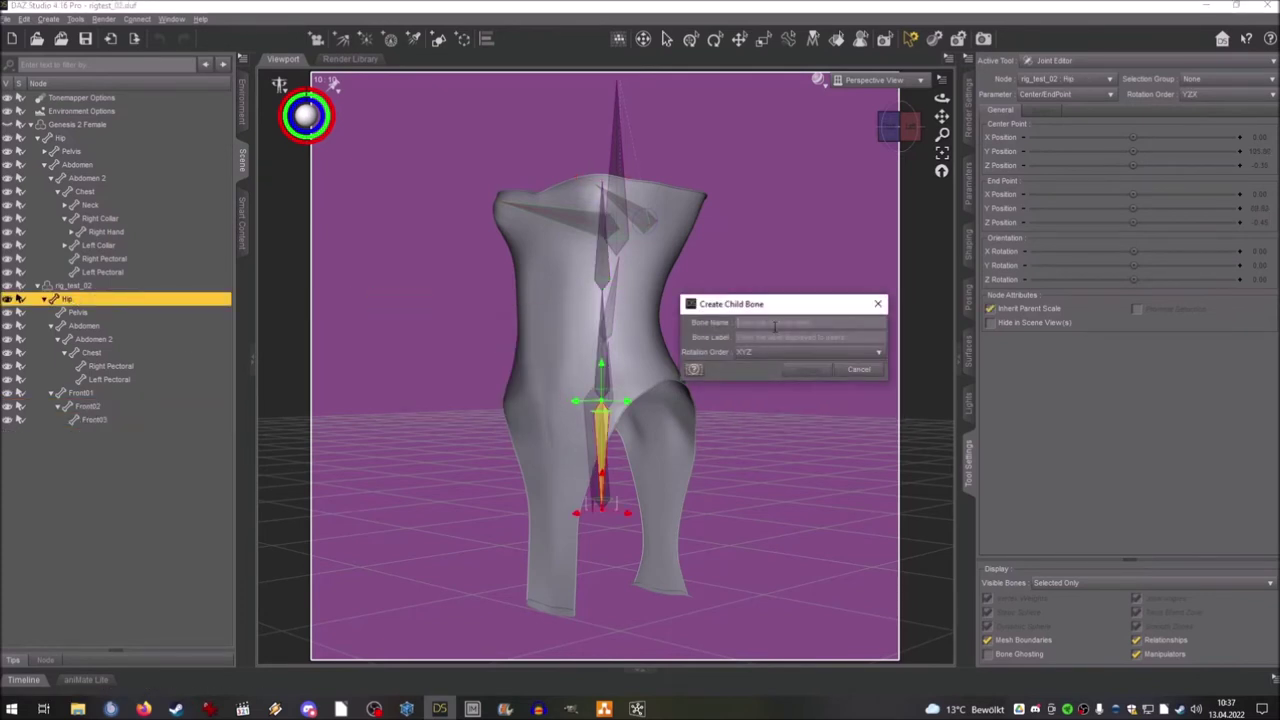
type("Back01")
left_click(810, 352)
left_click(800, 392)
left_click(806, 369)
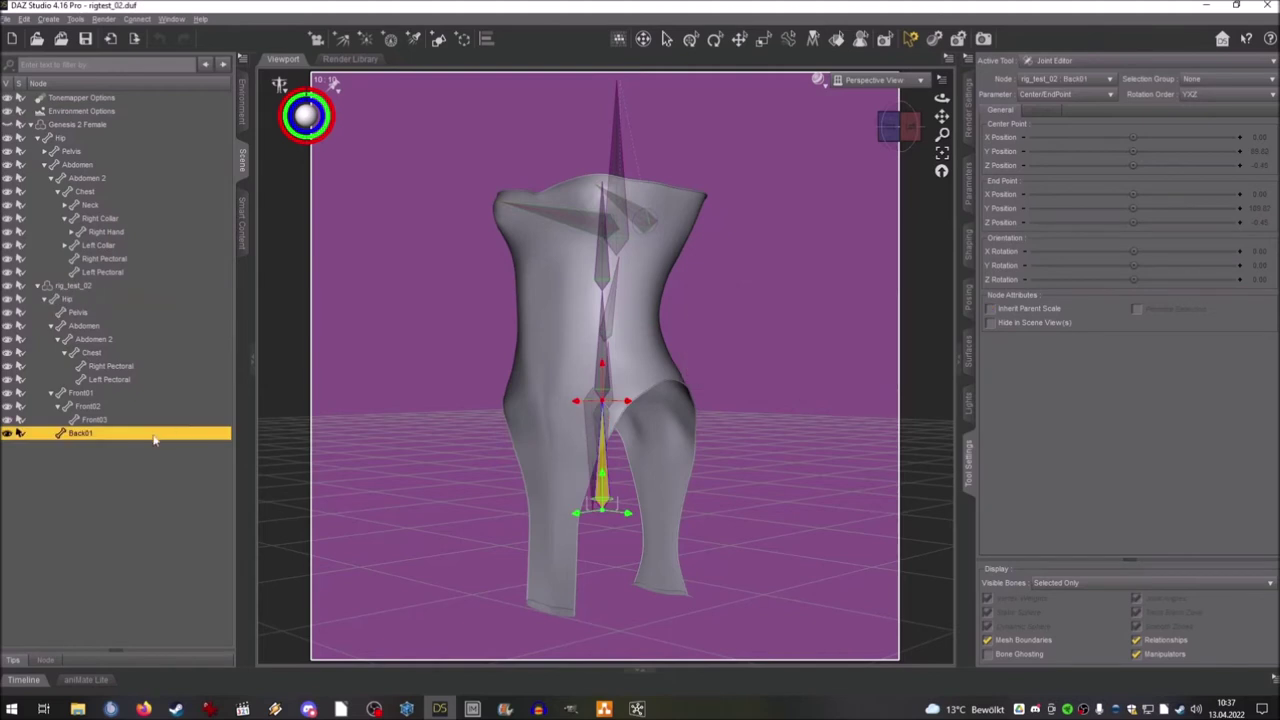
Step: Create a child bone named Back02 under Back01 with rotation order YXZ
type("Back02")
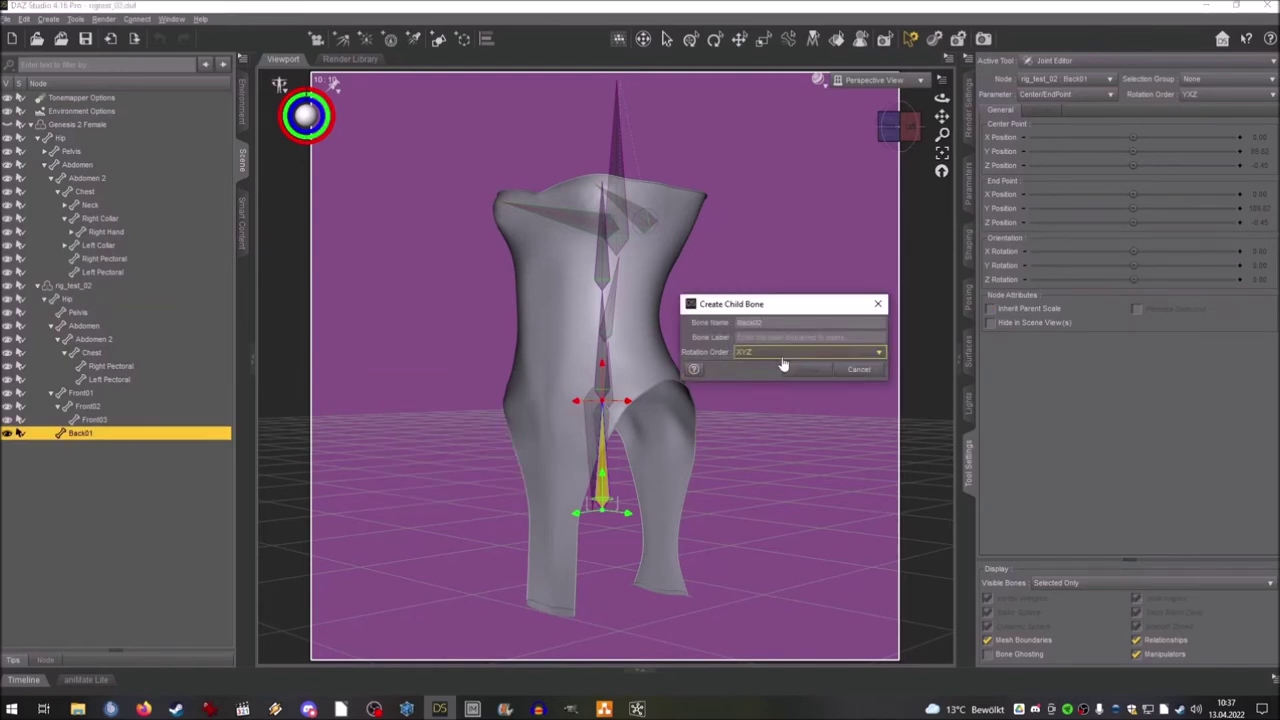
left_click(784, 354)
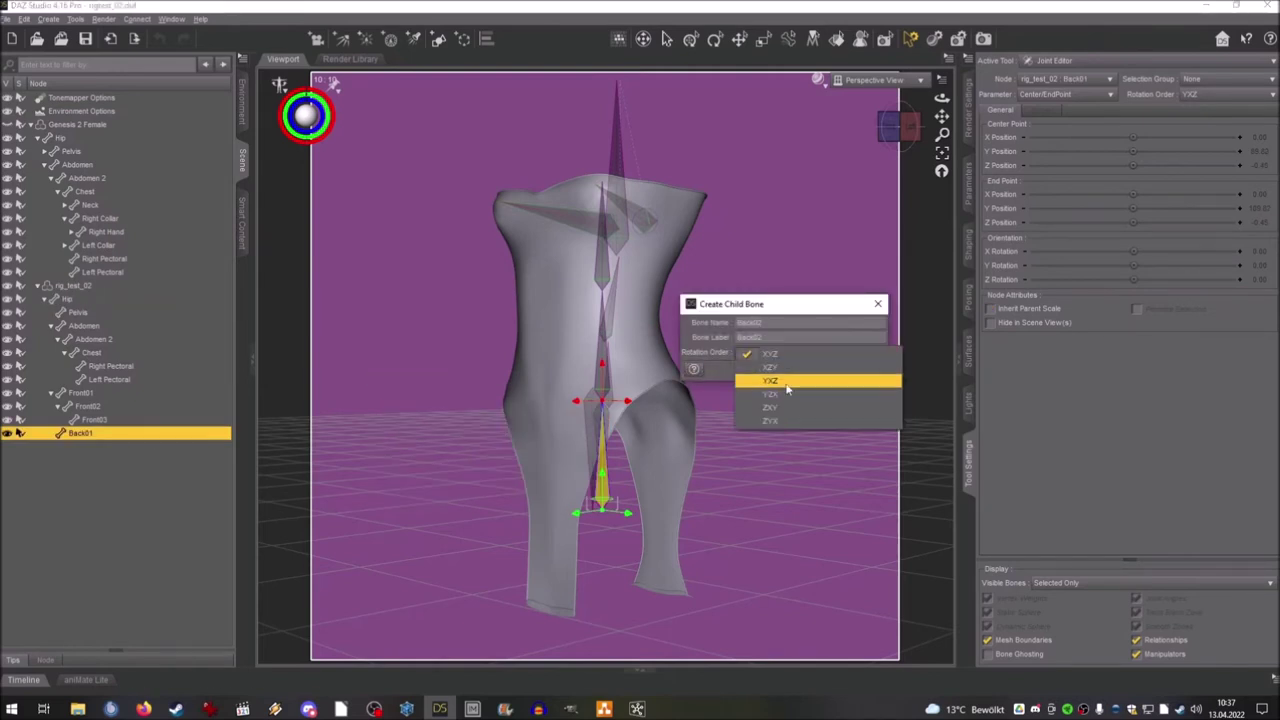
left_click(786, 382)
left_click(806, 369)
Step: Create a child bone named Back03 under Back02 with rotation order YXZ
right_click(397, 338)
mouse_move(469, 359)
left_click(532, 389)
left_click(744, 322)
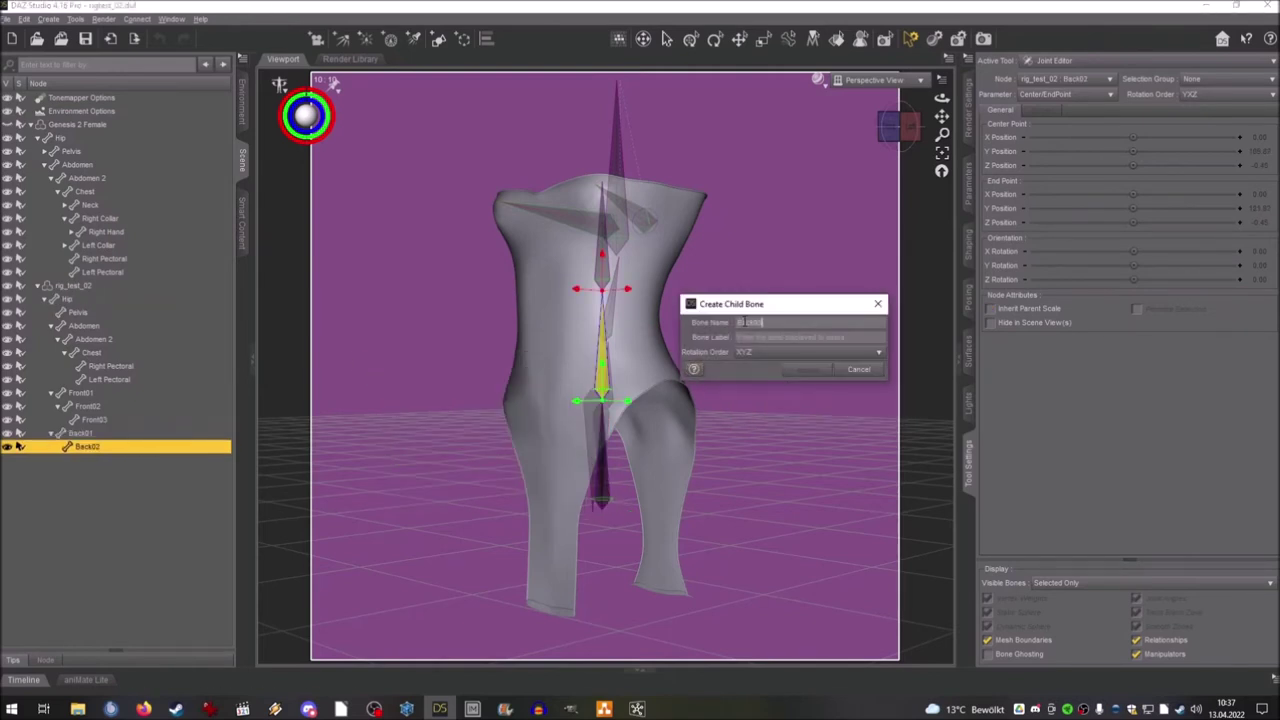
type("Back03")
left_click(810, 352)
left_click(781, 378)
left_click(806, 369)
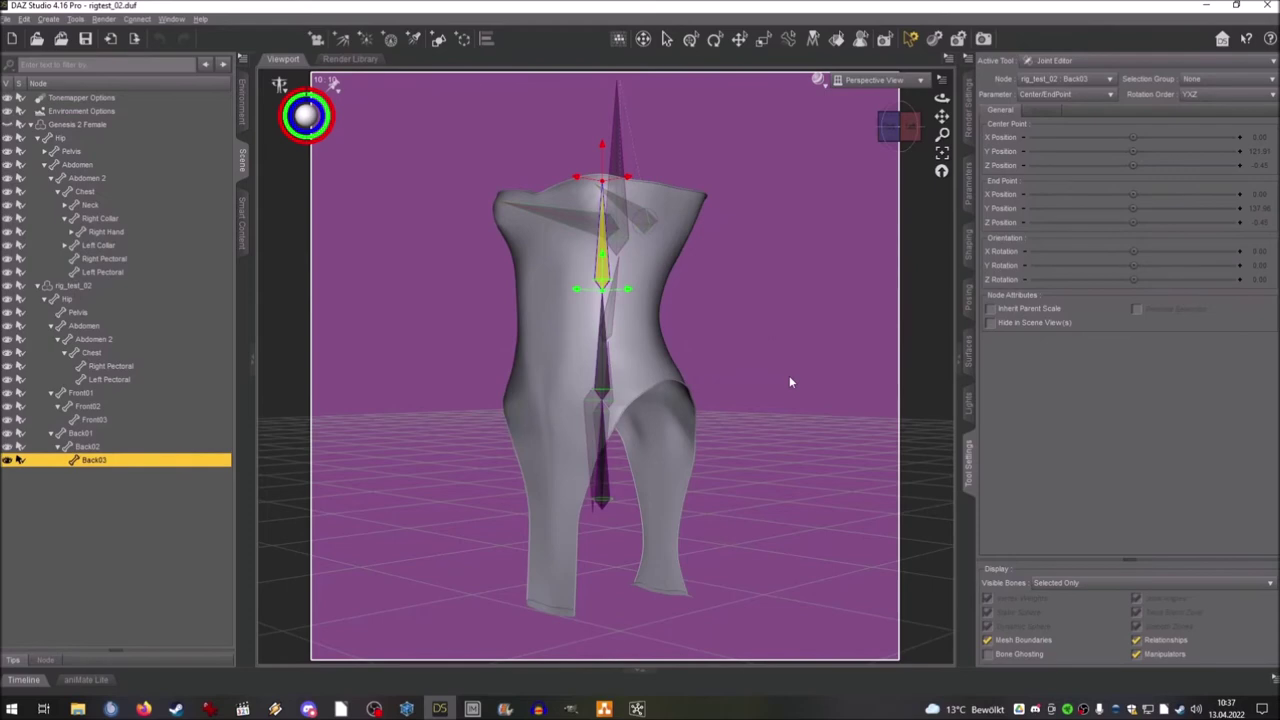
Step: Place Front01 in the upper front panel, center point about Y 104.7, Z 9.1 and end point about Y 97.5, Z 9.2
left_click(909, 127)
right_click_drag(942, 117, 968, 88)
left_click_drag(942, 117, 950, 92)
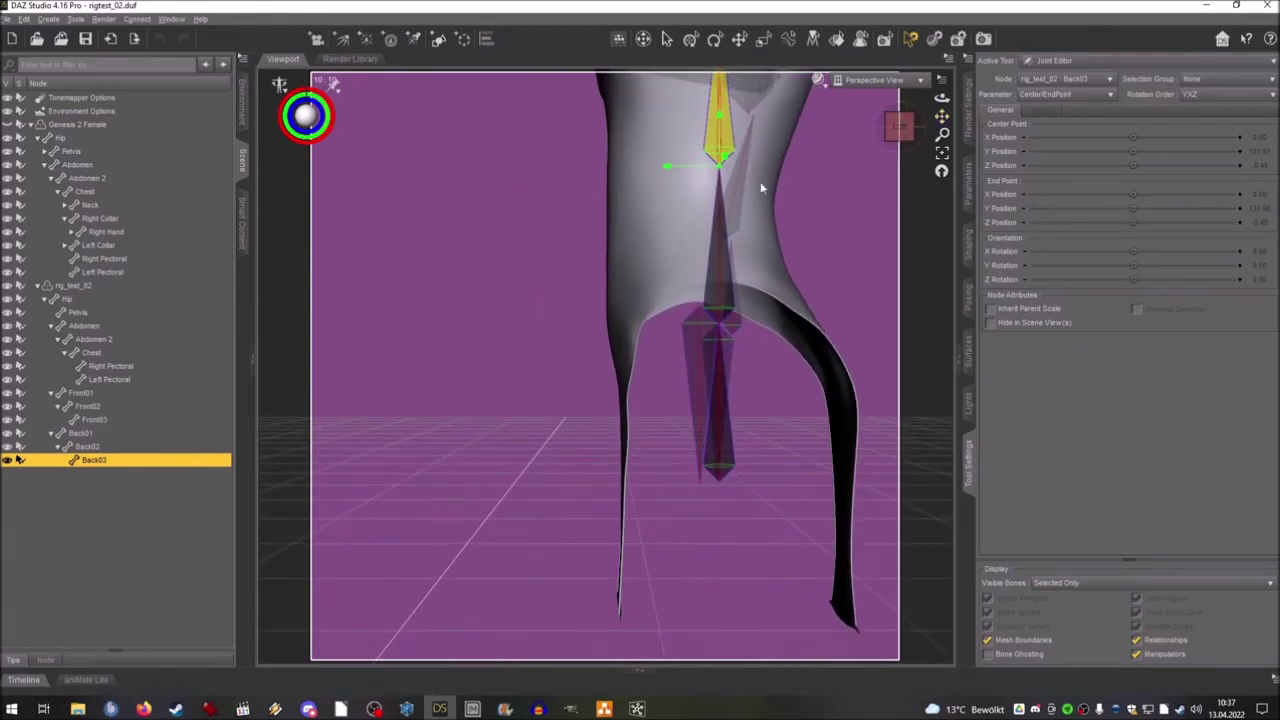
left_click(89, 393)
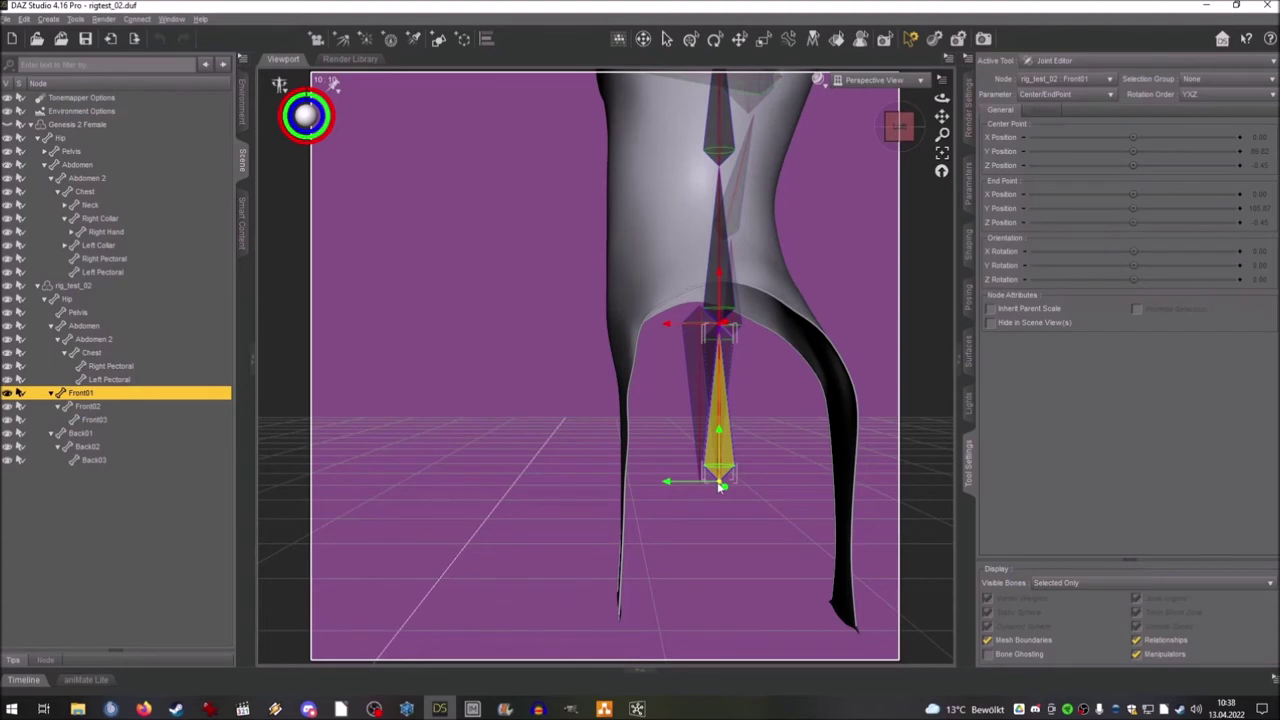
left_click_drag(721, 486, 625, 333)
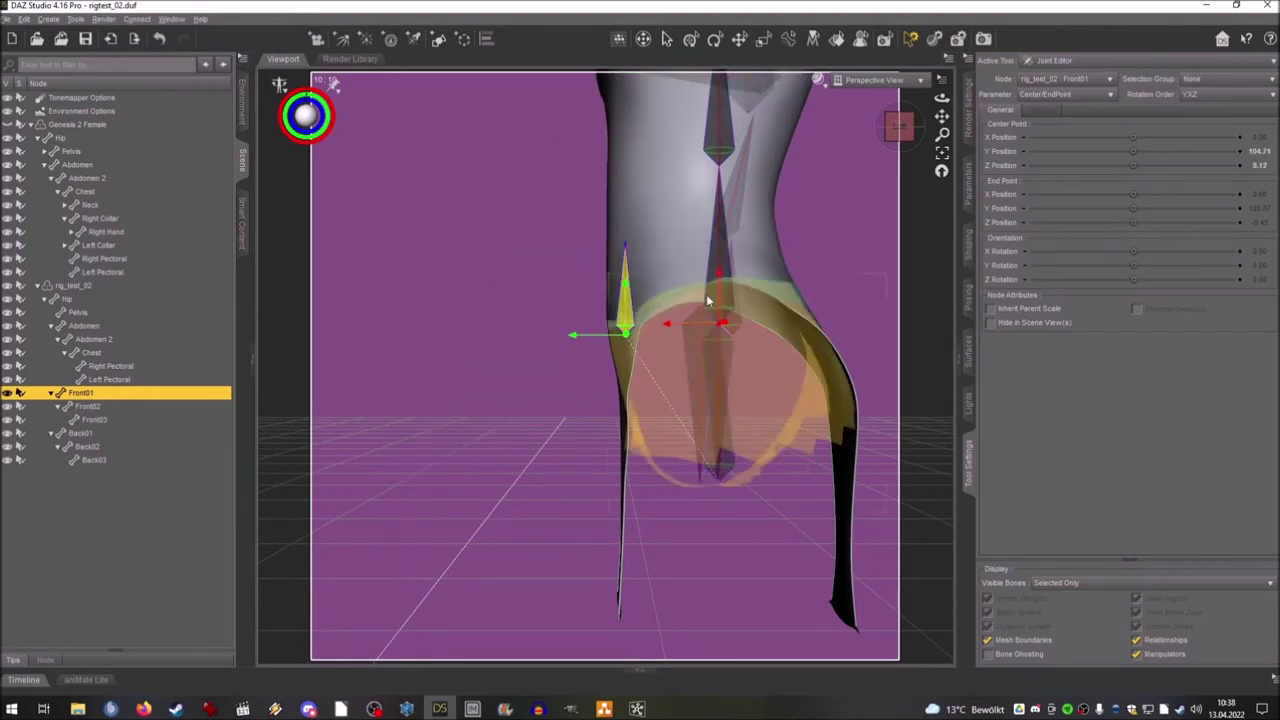
left_click_drag(719, 327, 651, 402)
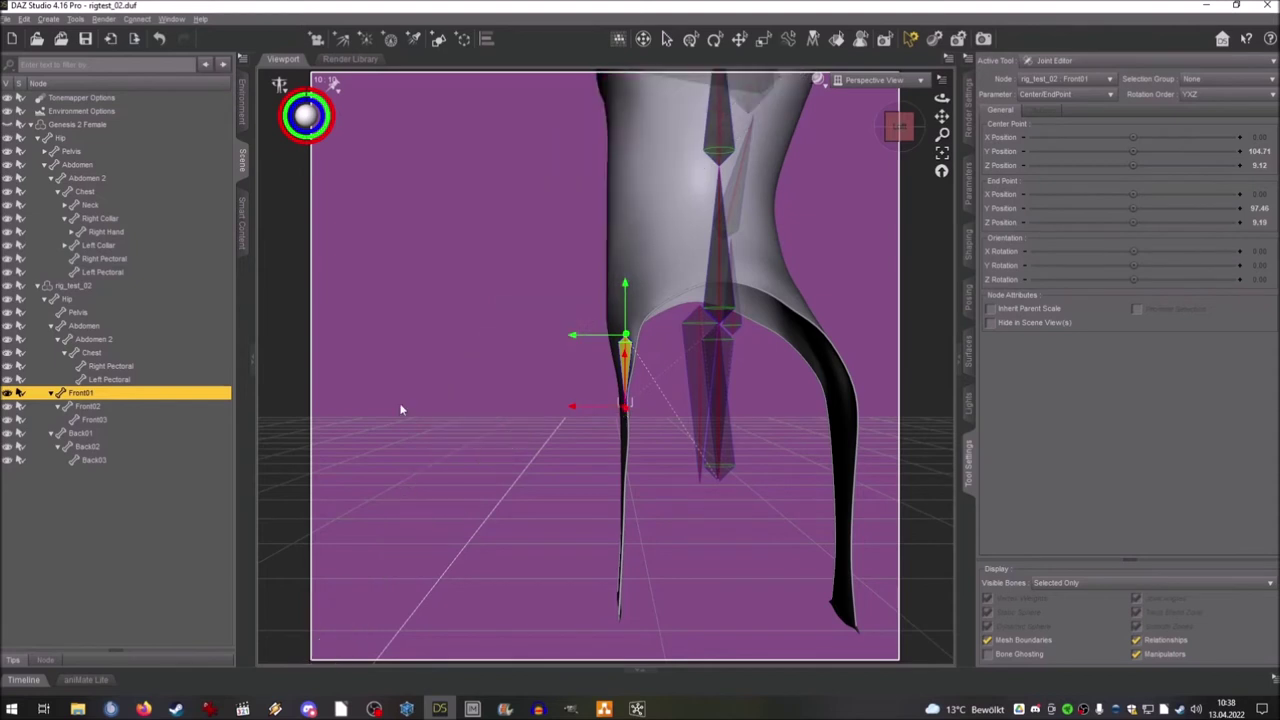
Step: Move Front02's center point to the end of Front01 and its end point farther down the front panel
left_click(97, 406)
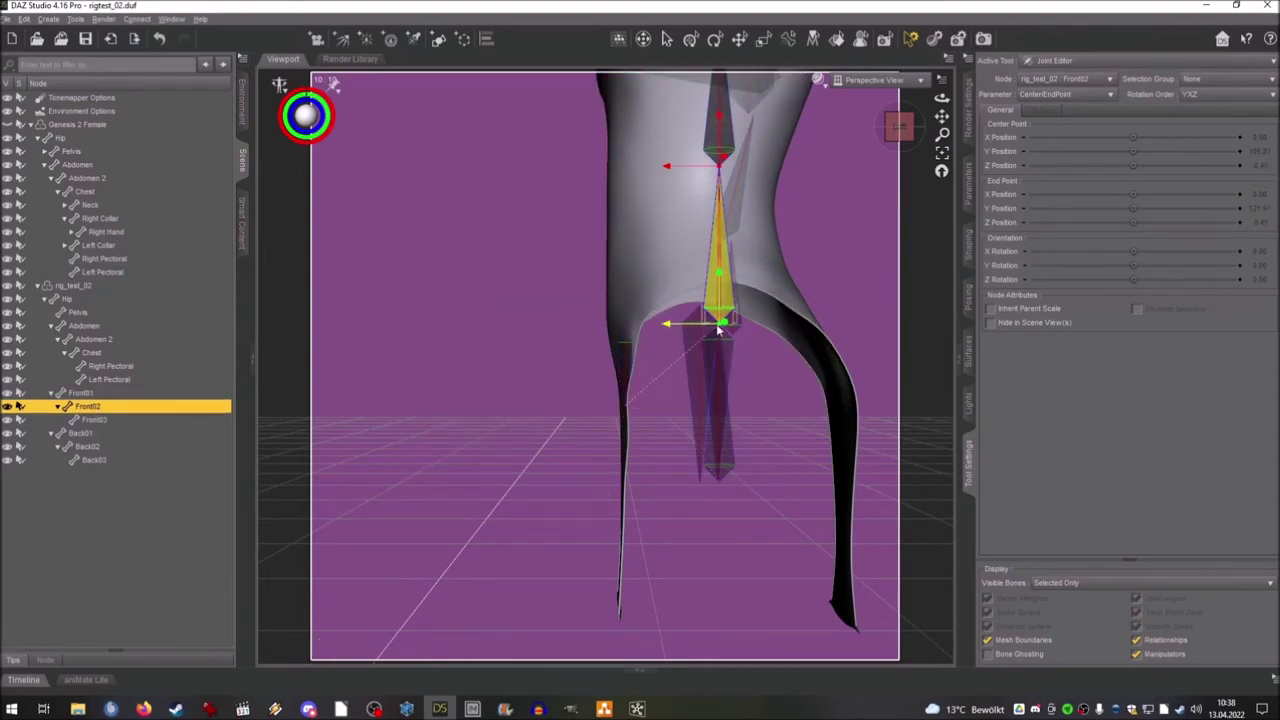
left_click_drag(719, 325, 624, 415)
left_click_drag(719, 167, 621, 501)
Step: Place Front03 in the lower front panel, center point about Y 87.6, Z 9.4 and end point about Y 74.5, Z 9.8
left_click(95, 420)
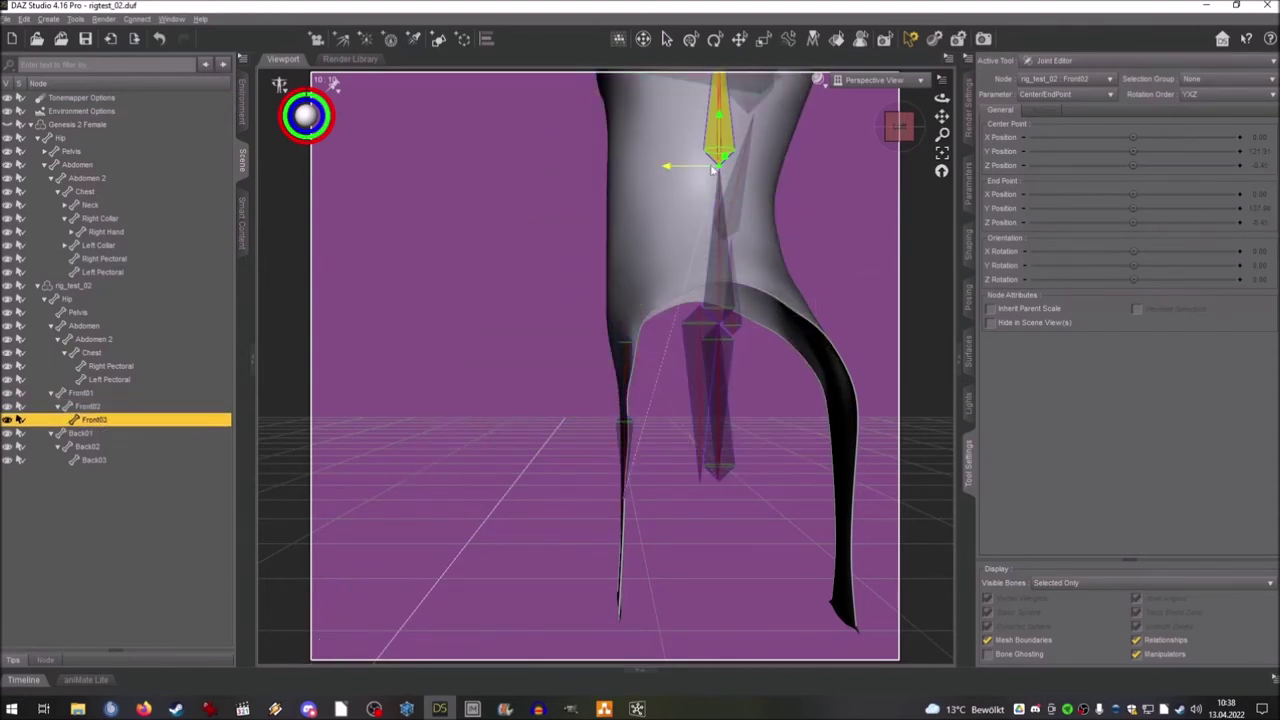
left_click_drag(719, 167, 625, 513)
scroll(625, 513, "down", 4)
left_click_drag(689, 97, 616, 564)
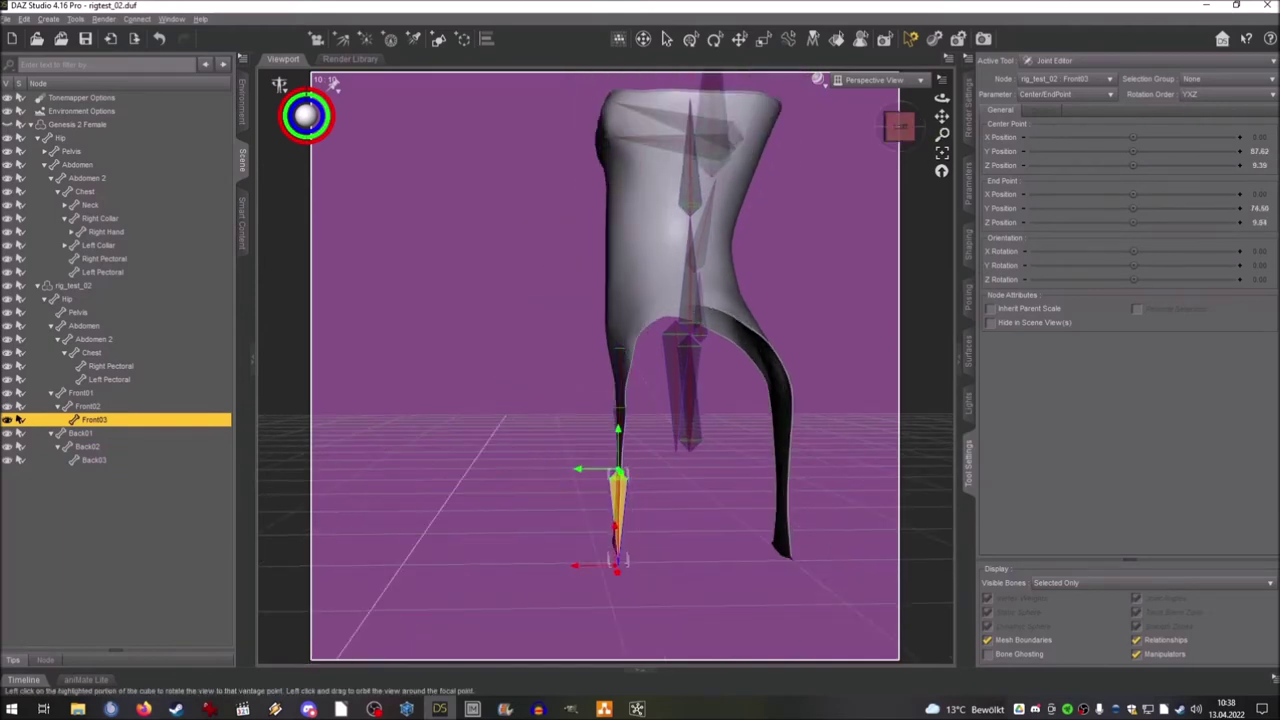
Step: Move the Back01 bone to the top of the back panel, pointing downward
left_click_drag(897, 128, 902, 133)
left_click(902, 133)
left_click(86, 433)
scroll(548, 500, "up", 3)
left_click_drag(548, 515, 688, 442)
Step: Place Back02 along the middle of the back panel by moving its center point and end point onto the cloth
left_click(87, 446)
left_click_drag(548, 334, 689, 448)
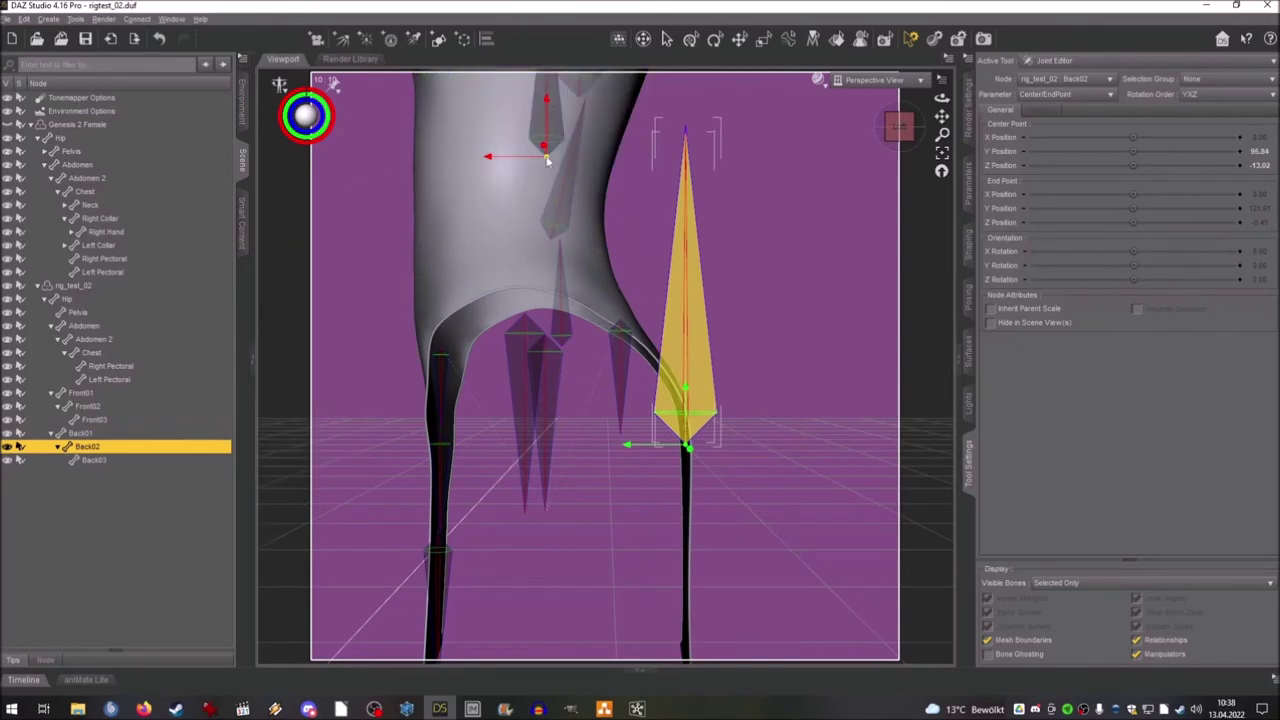
left_click_drag(548, 163, 691, 563)
left_click_drag(943, 117, 862, 20)
left_click_drag(602, 333, 600, 306)
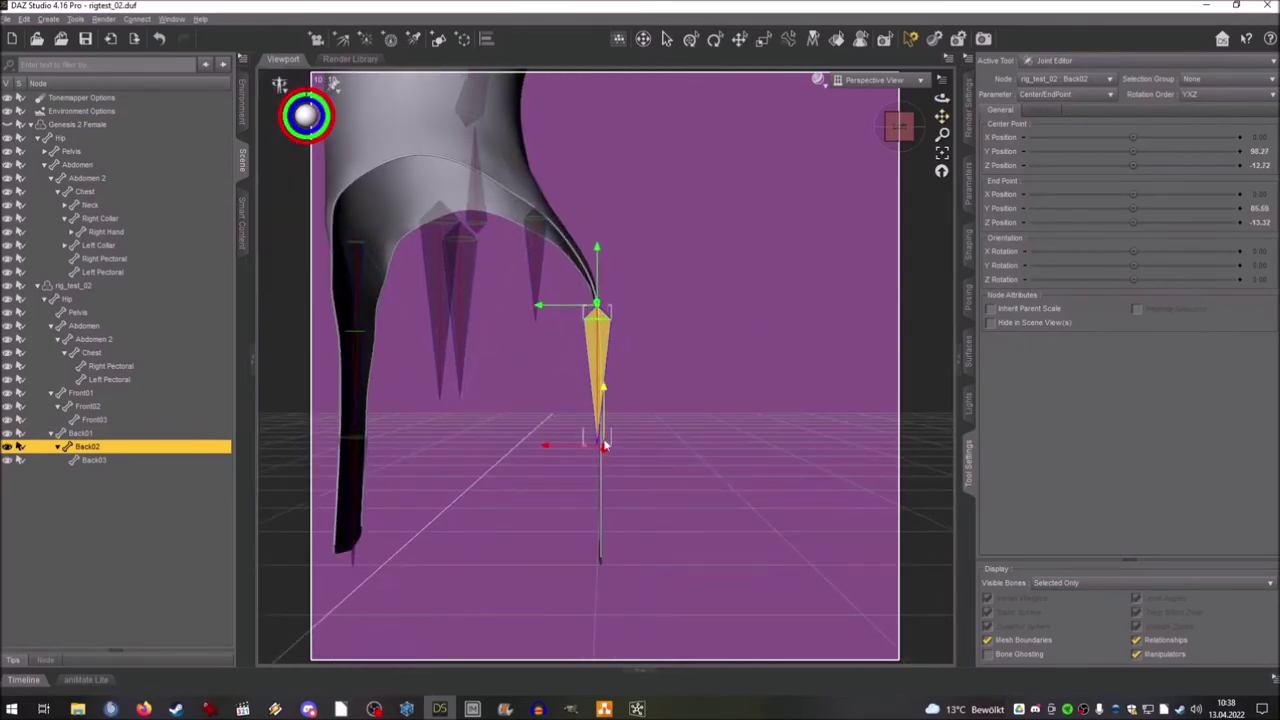
Step: Place Back03 in the lower back panel, center point about Y 85.4, Z -12.9 and end point about Y 74.6, Z -13.4
left_click_drag(603, 446, 603, 437)
left_click(94, 460)
scroll(500, 203, "down", 4)
left_click_drag(517, 167, 598, 416)
scroll(545, 150, "down", 1)
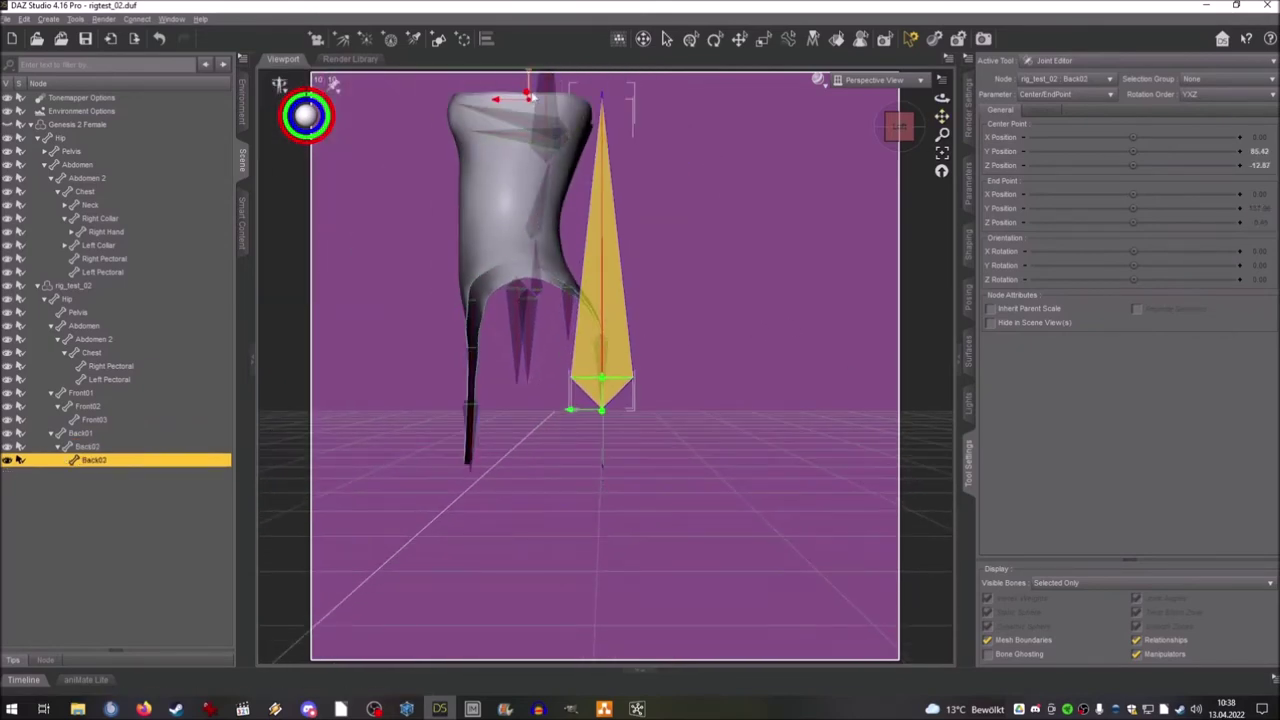
left_click_drag(529, 98, 606, 479)
left_click_drag(898, 127, 867, 140)
scroll(865, 150, "up", 2)
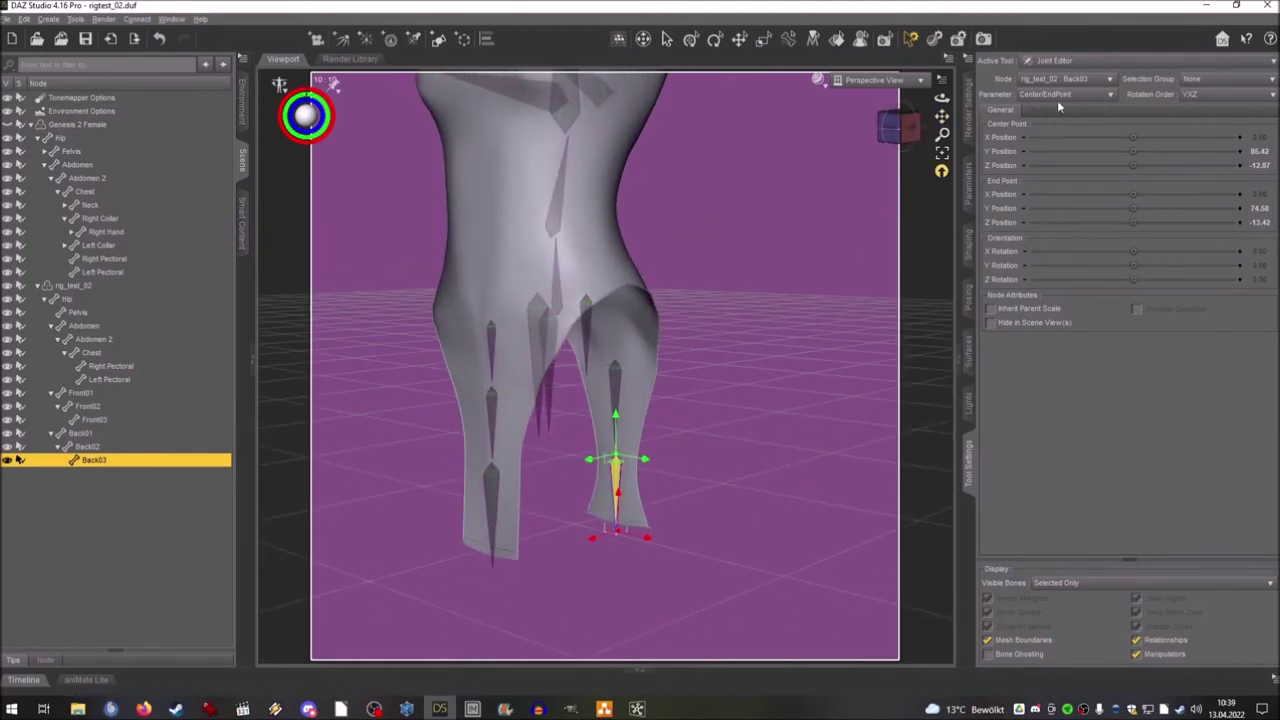
Step: Assign the Front01, Front02, Front03 and Back01 selection groups to the rig_test_02 bones of the same names
left_click(90, 394)
left_click(1213, 80)
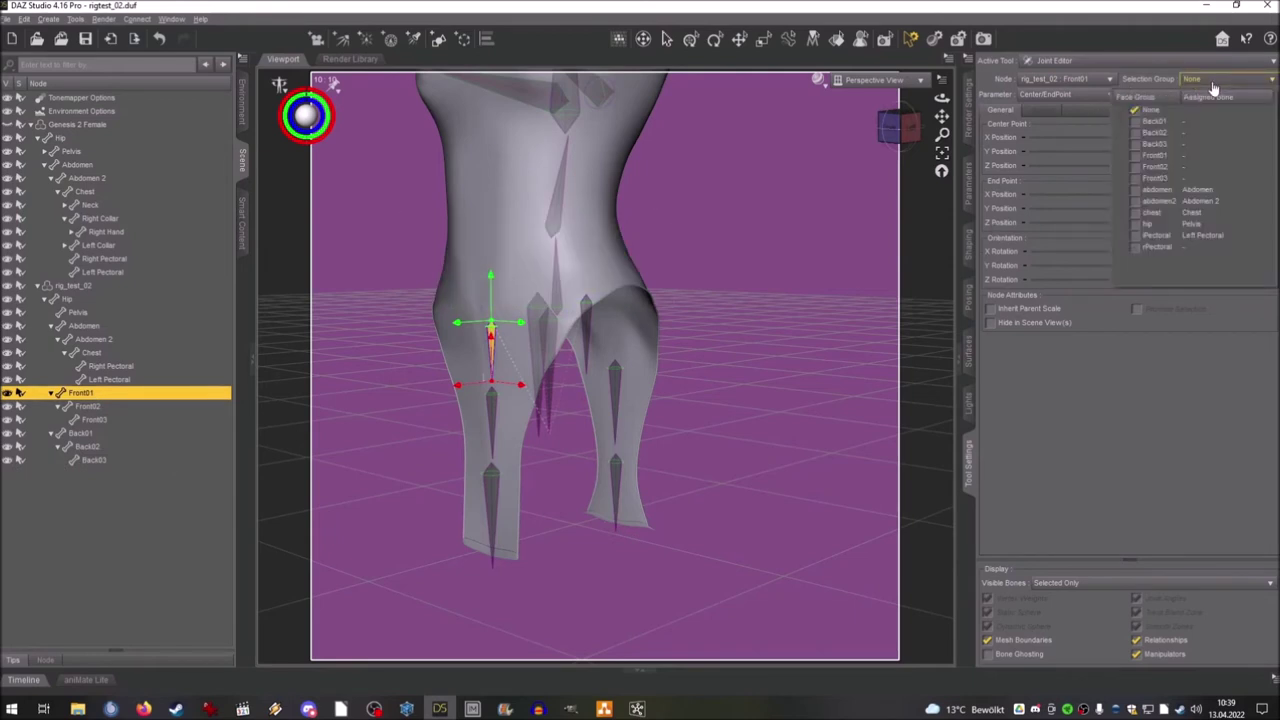
left_click(1140, 158)
left_click(98, 405)
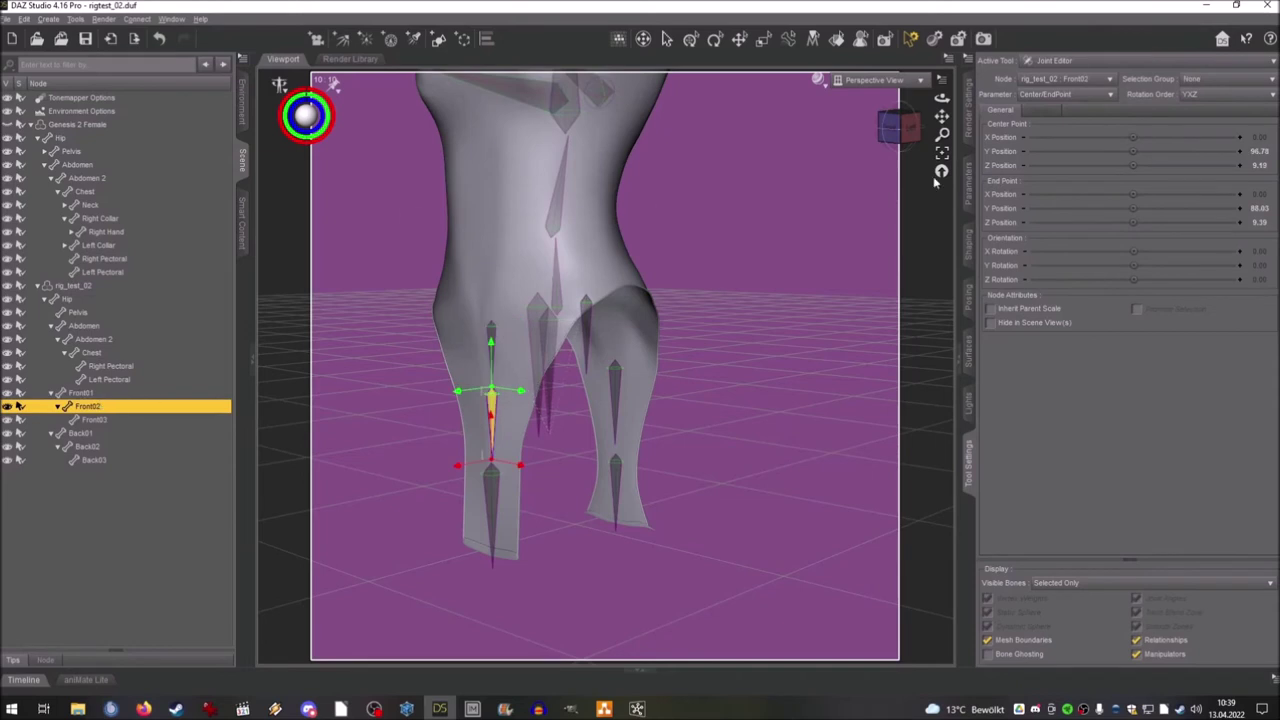
left_click(1210, 80)
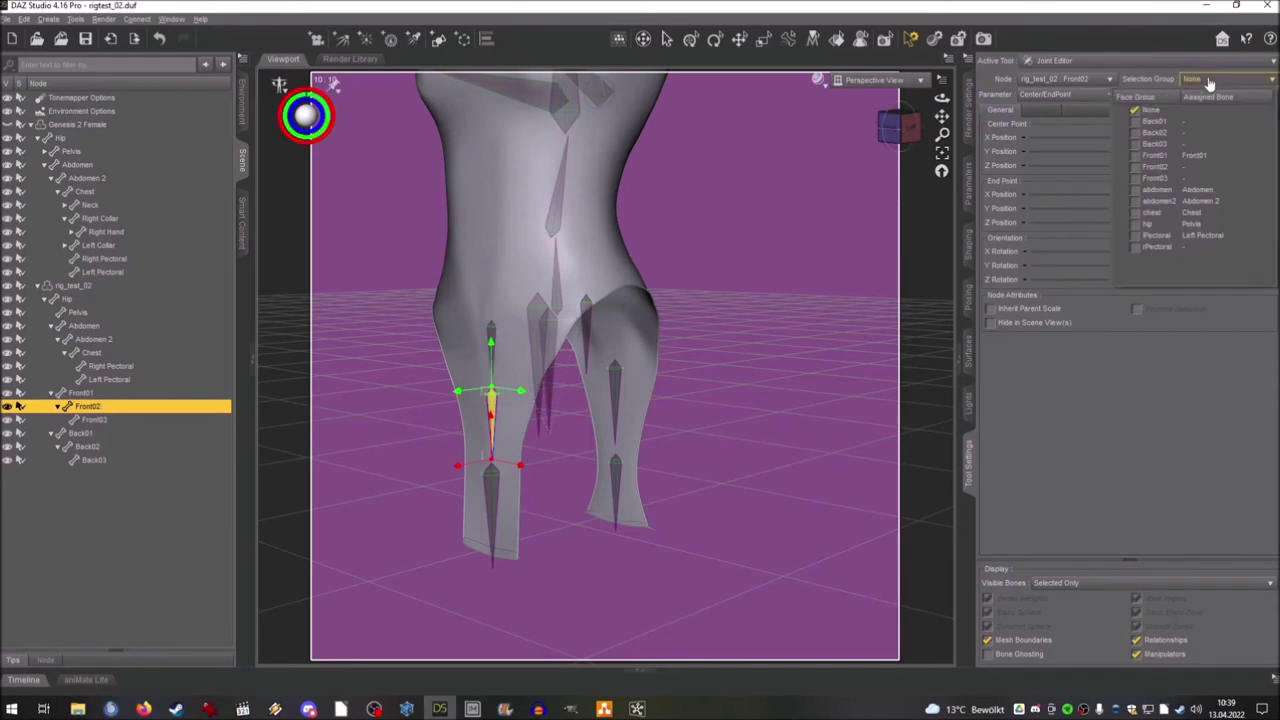
left_click(1135, 168)
left_click(92, 420)
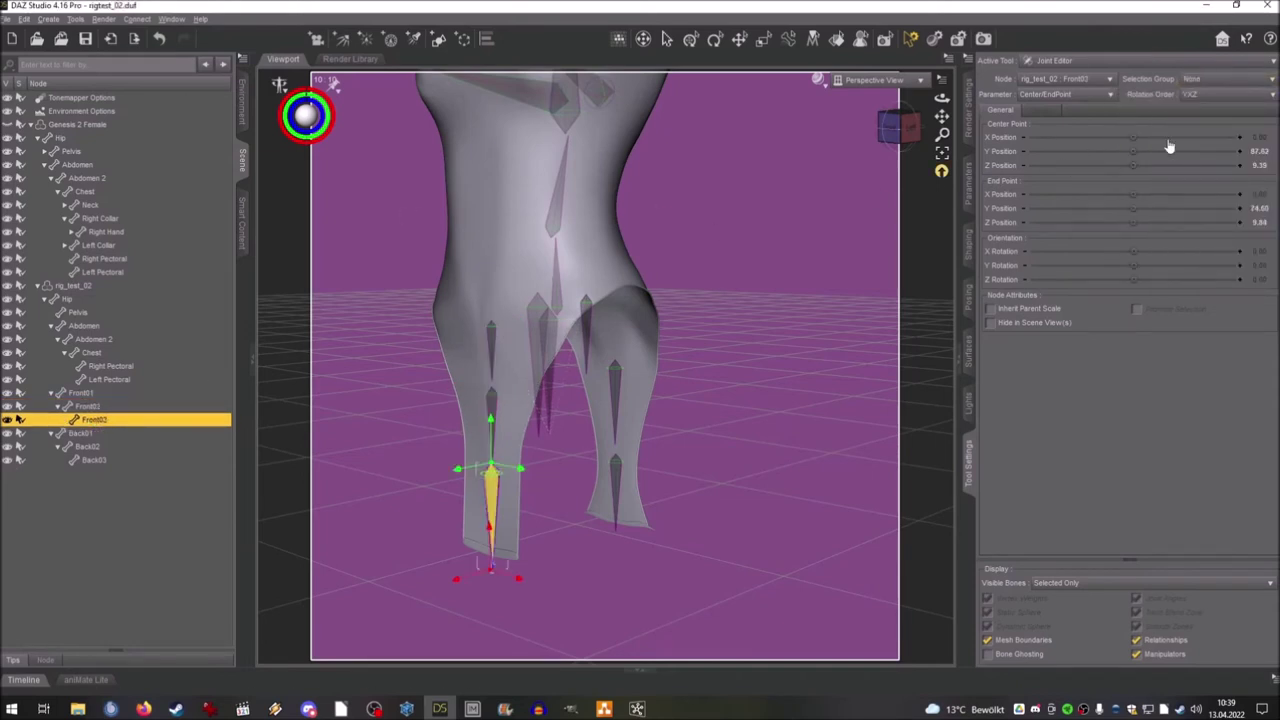
left_click(1208, 80)
left_click(1137, 179)
left_click(80, 433)
left_click(1190, 80)
left_click(1136, 122)
Step: Move Front01's end point down the front panel to about Y 96.0, Z 9.3
left_click(911, 134)
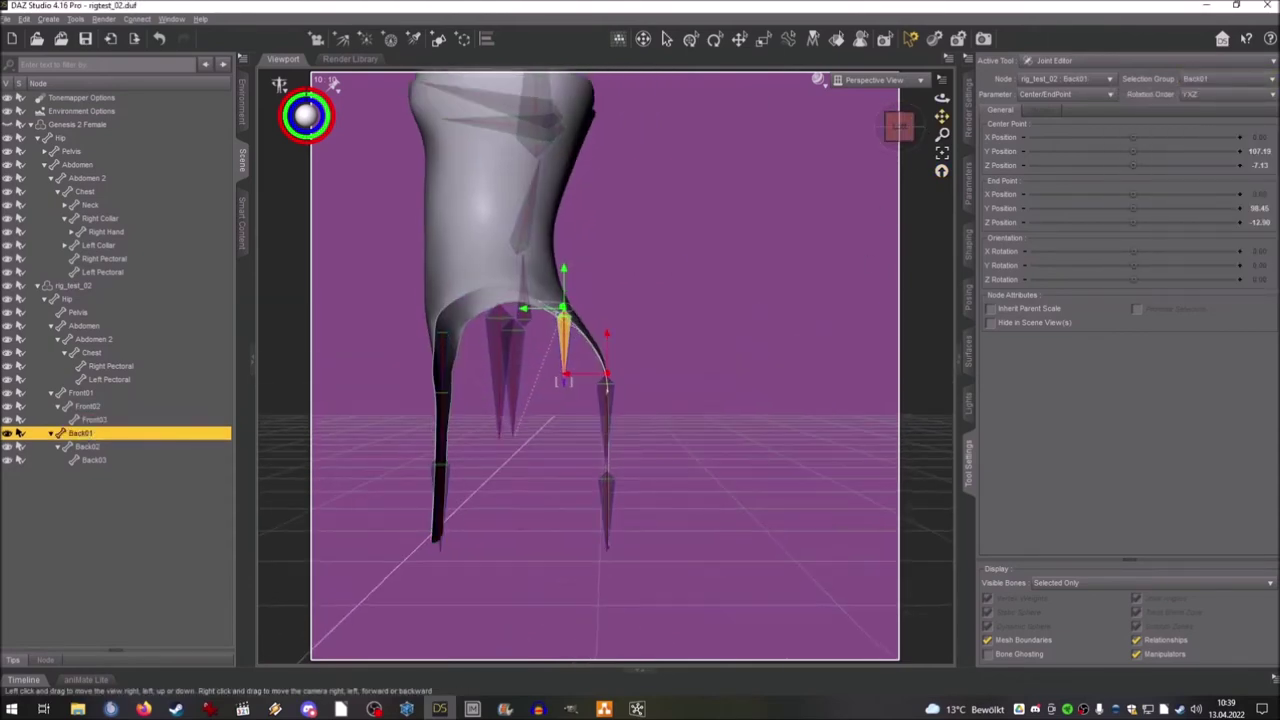
scroll(611, 400, "up", 6)
left_click(432, 128)
left_click_drag(944, 117, 1153, 106)
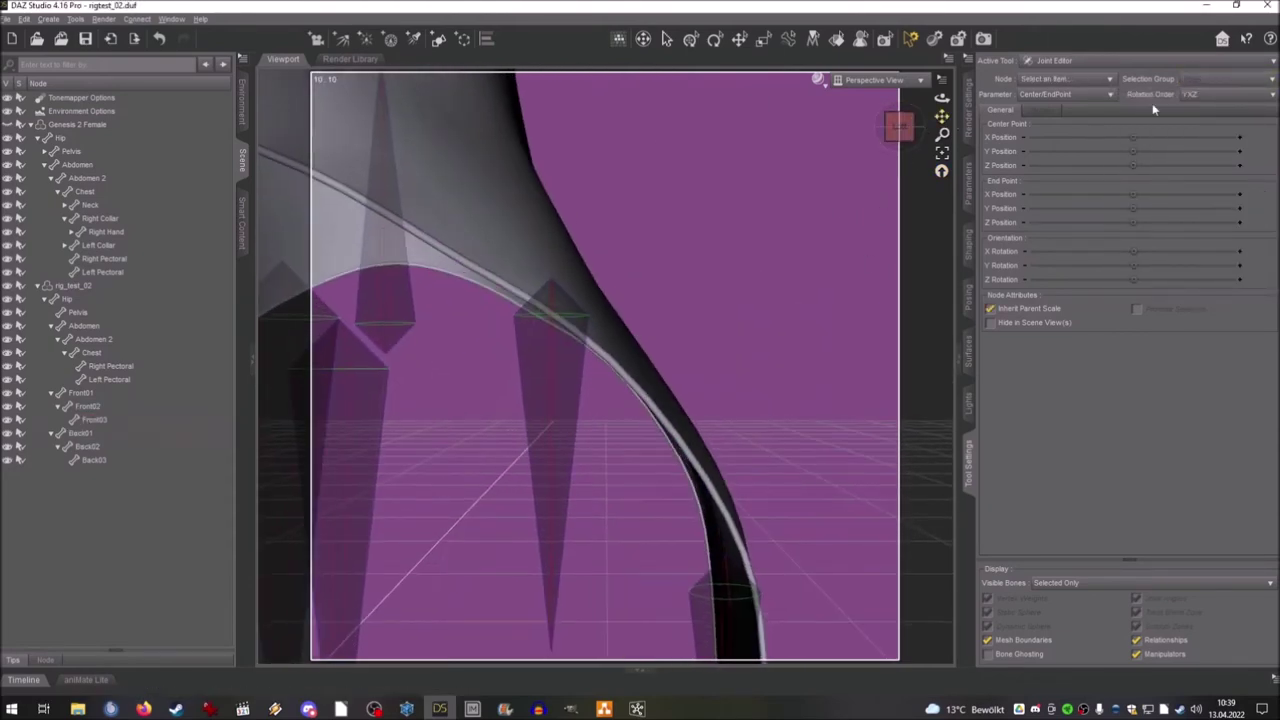
left_click(86, 394)
left_click_drag(943, 117, 1162, 97)
left_click(905, 131)
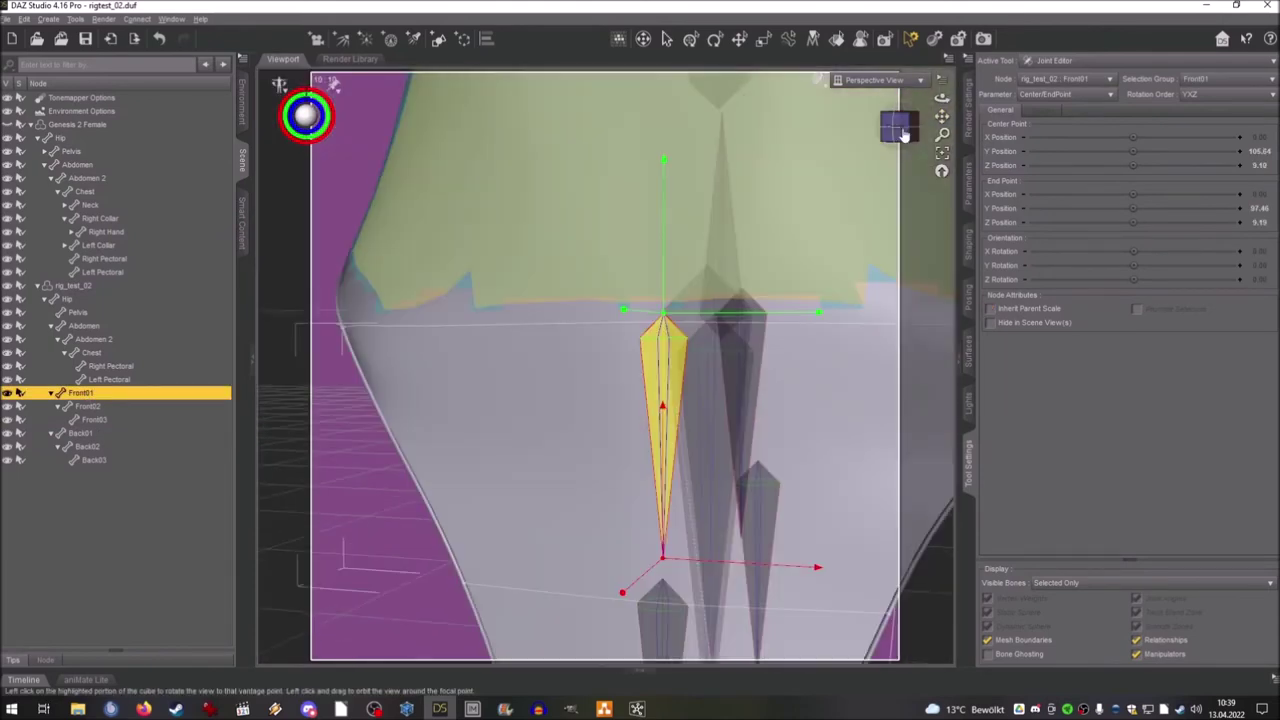
left_click_drag(943, 117, 927, 40)
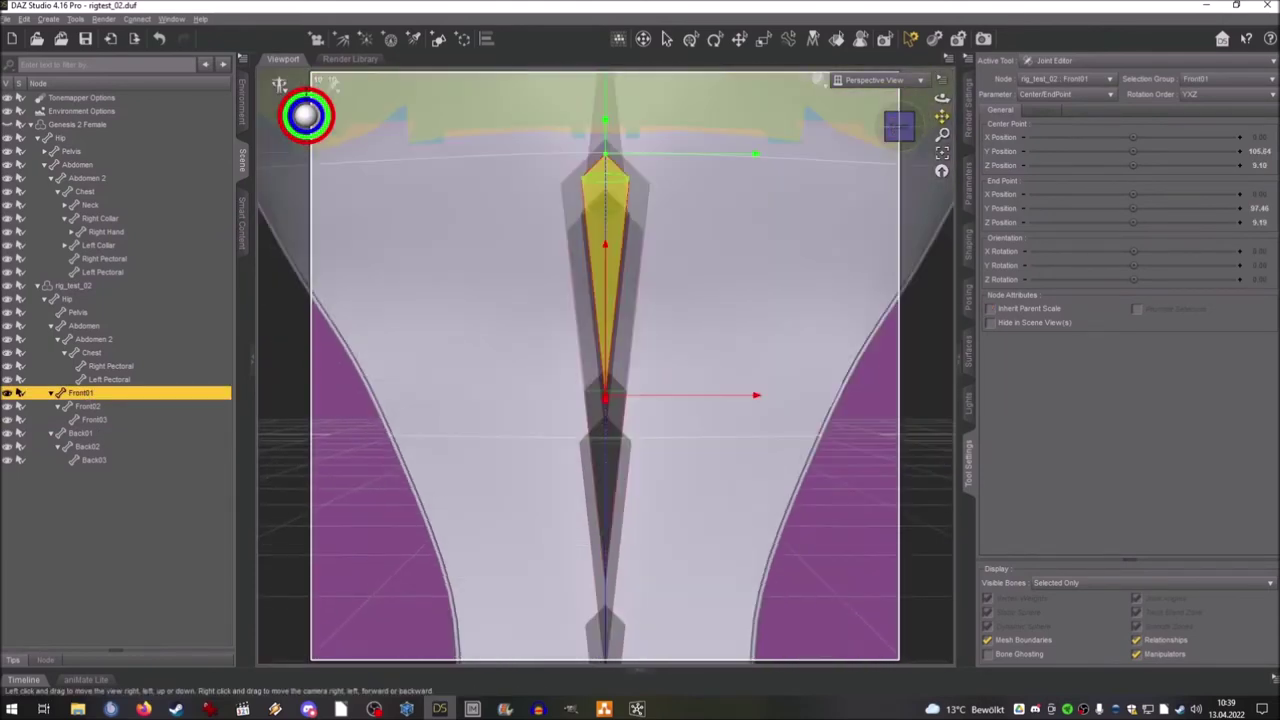
left_click(911, 128)
left_click_drag(945, 117, 943, 45)
left_click_drag(592, 271, 588, 319)
Step: Place Front02 from about Y 96.0 to Y 87.1 and adjust Front03's center and end points along the lower front panel
left_click(90, 406)
left_click(700, 357)
left_click(184, 414)
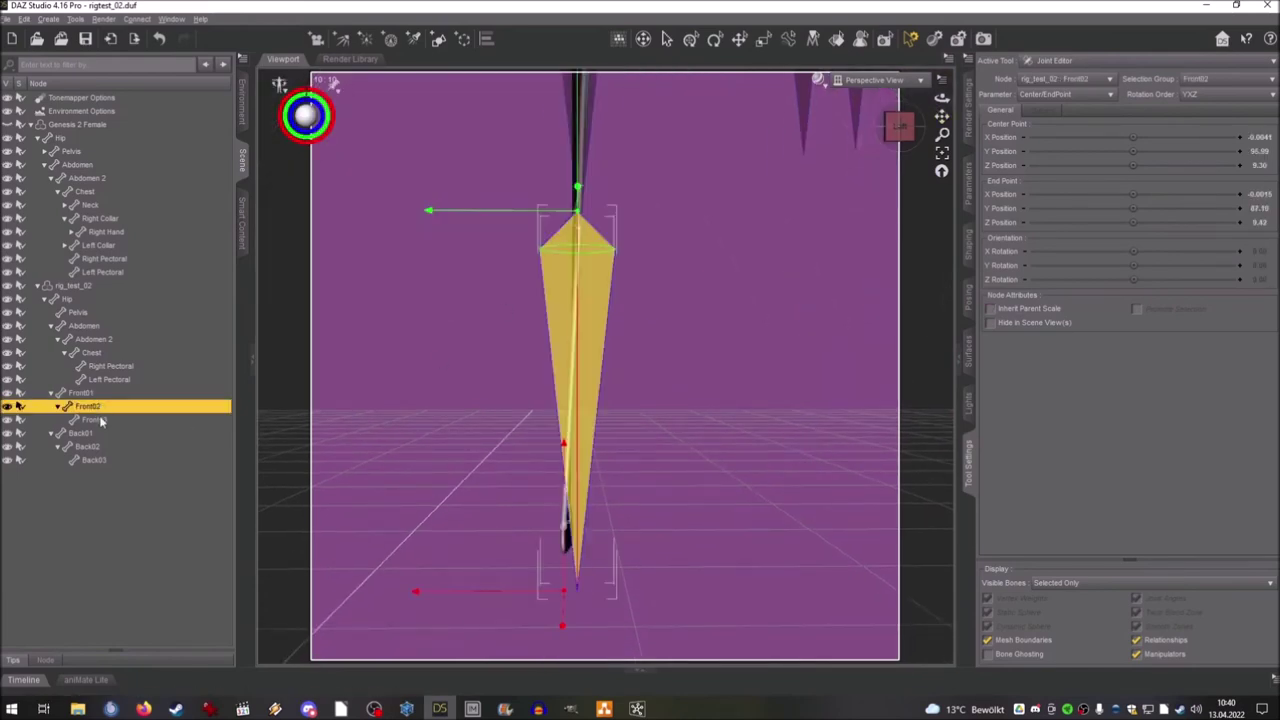
left_click_drag(577, 213, 577, 228)
left_click_drag(564, 592, 564, 565)
left_click_drag(942, 117, 908, 188)
Step: Move Back01's end point down the upper back panel to about Y 96.6, Z -12.9
left_click(571, 323)
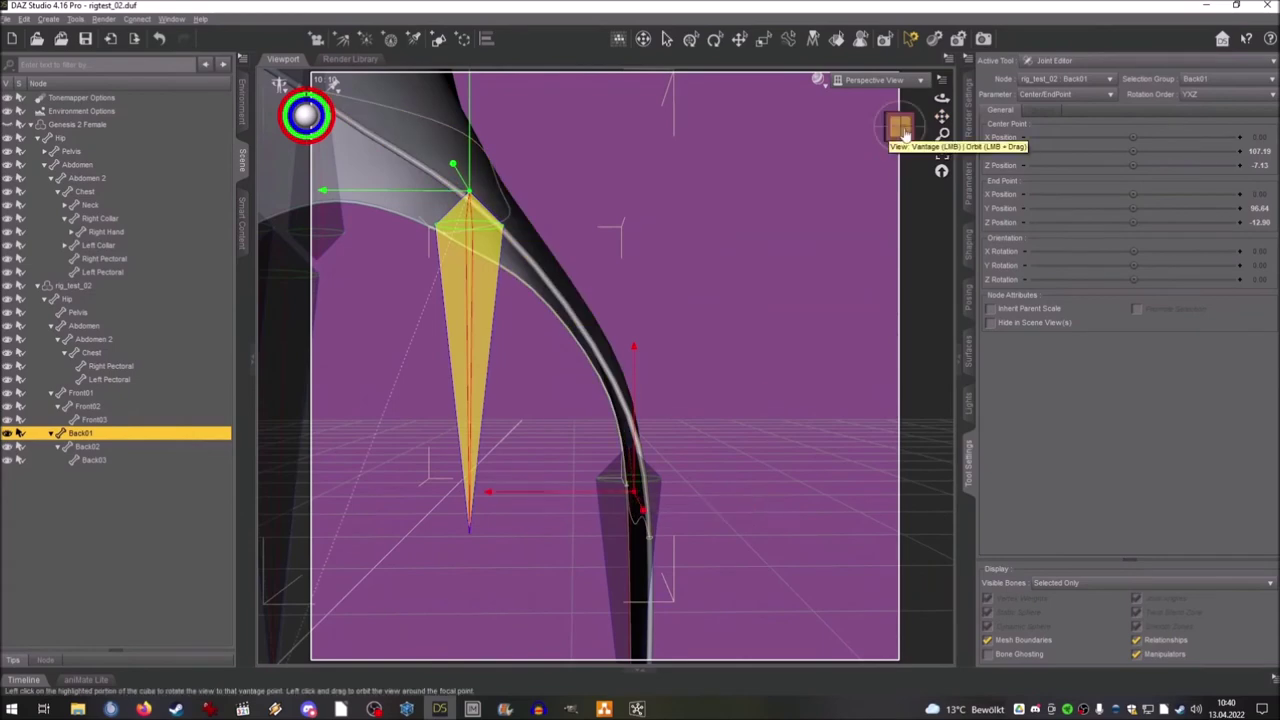
left_click_drag(902, 127, 928, 123)
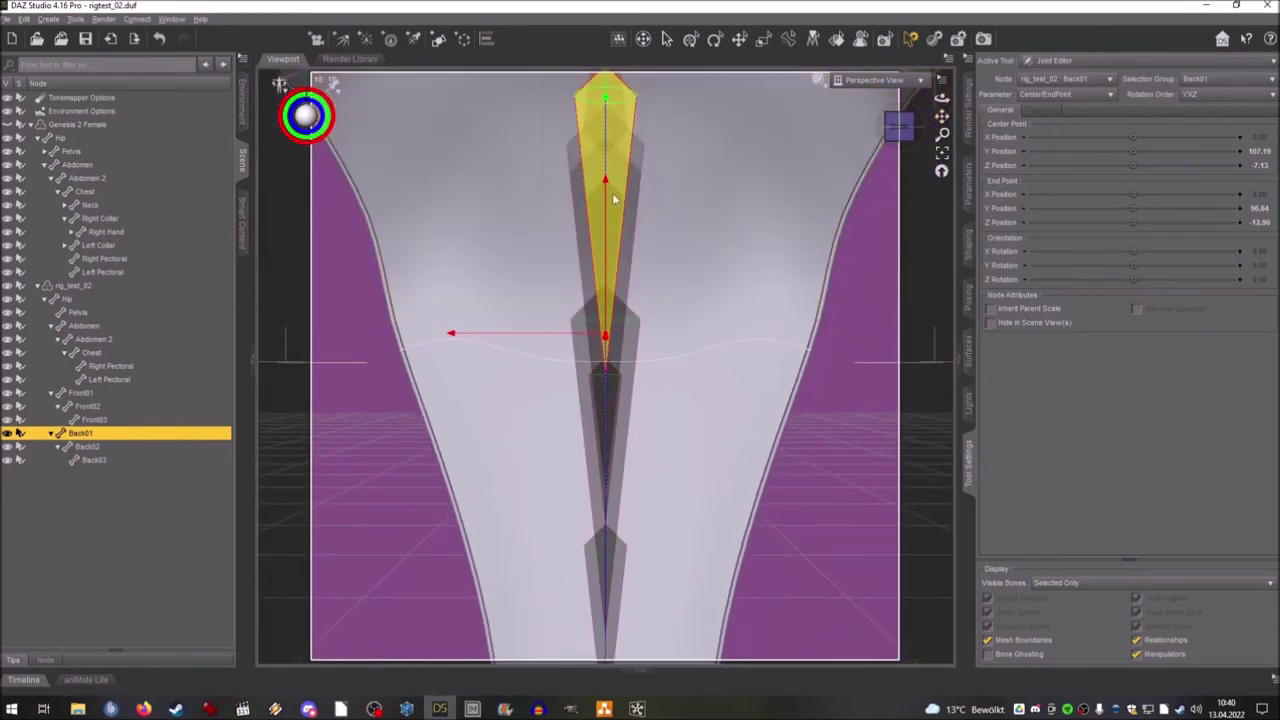
left_click_drag(603, 213, 603, 138)
Step: Assign the Back02 selection group to the Back02 bone and adjust its center and end points along the back panel
left_click(100, 444)
left_click(1208, 80)
left_click(1178, 138)
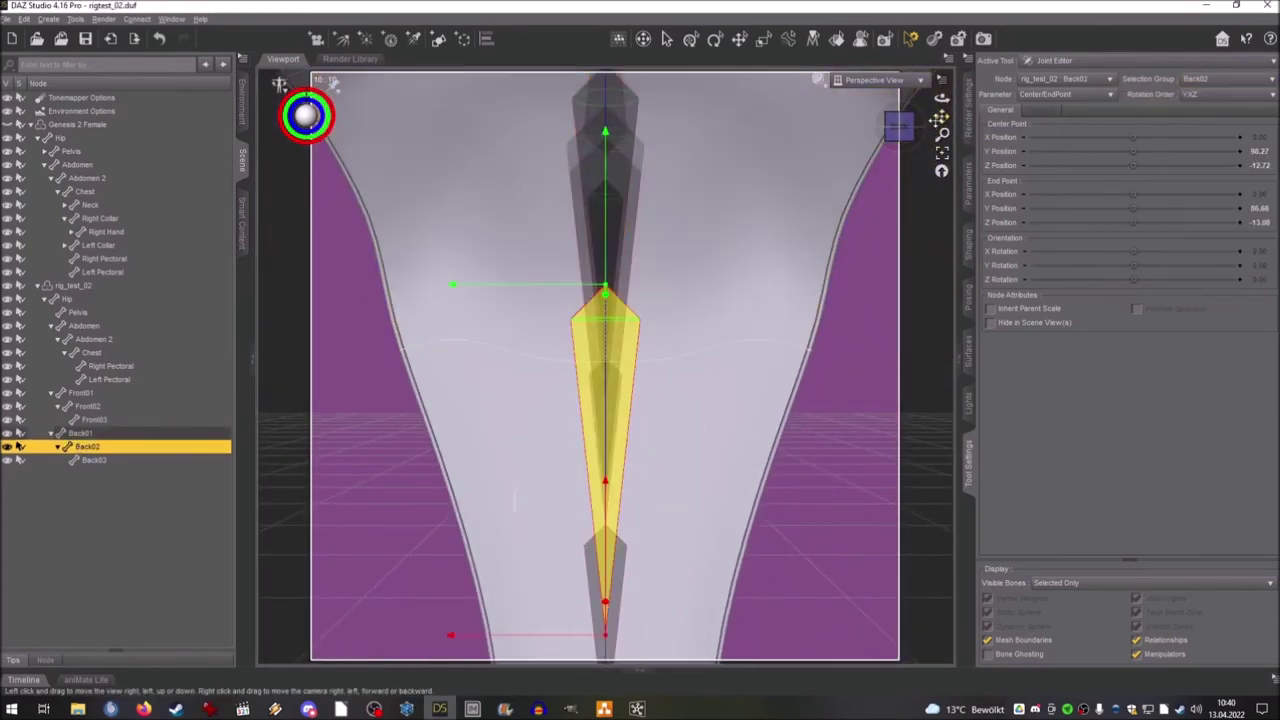
left_click_drag(940, 119, 946, 91)
left_click_drag(611, 111, 611, 187)
left_click_drag(941, 118, 938, 72)
left_click_drag(590, 143, 590, 188)
Step: Assign the Back03 selection group to the Back03 bone and set its center point to about Y 85.2, Z -12.9
left_click(93, 459)
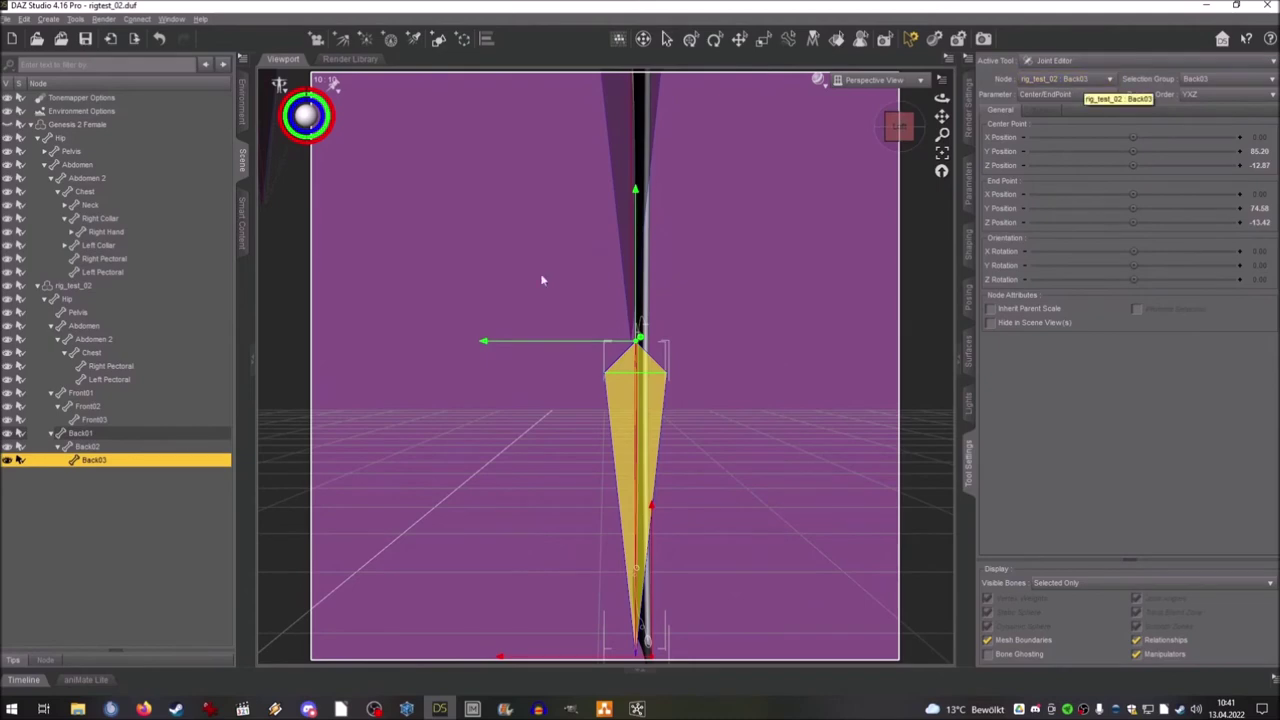
scroll(542, 280, "down", 5)
left_click(106, 263)
left_click(886, 166)
left_click_drag(942, 98, 1222, 88)
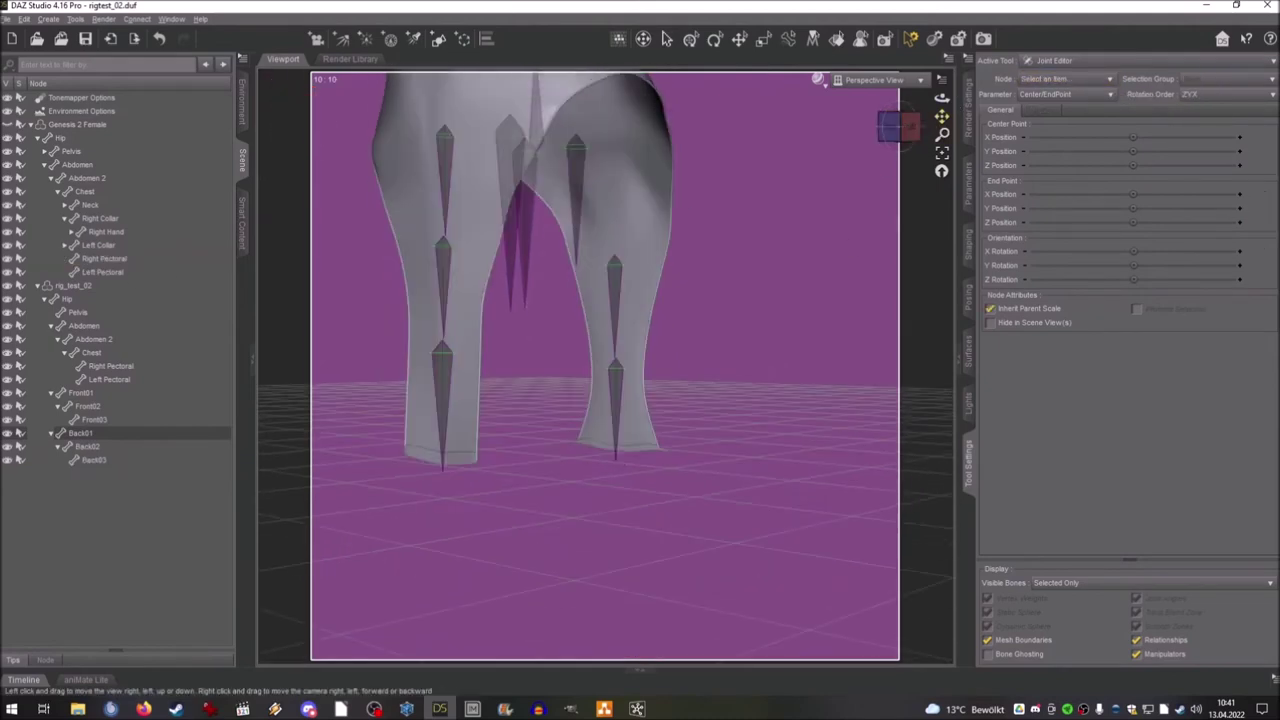
Step: Assign the rPectoral selection group to the garment's Right Pectoral bone
left_click(110, 378)
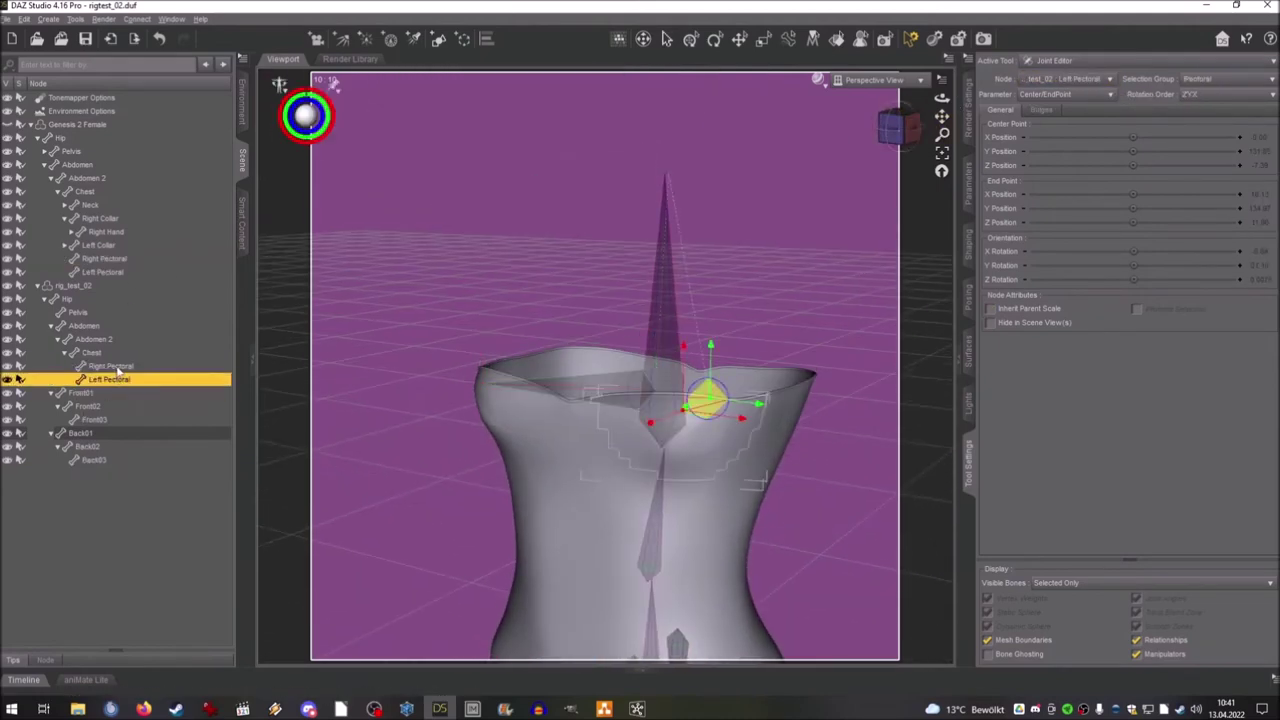
left_click(116, 367)
left_click(1229, 80)
left_click(1156, 246)
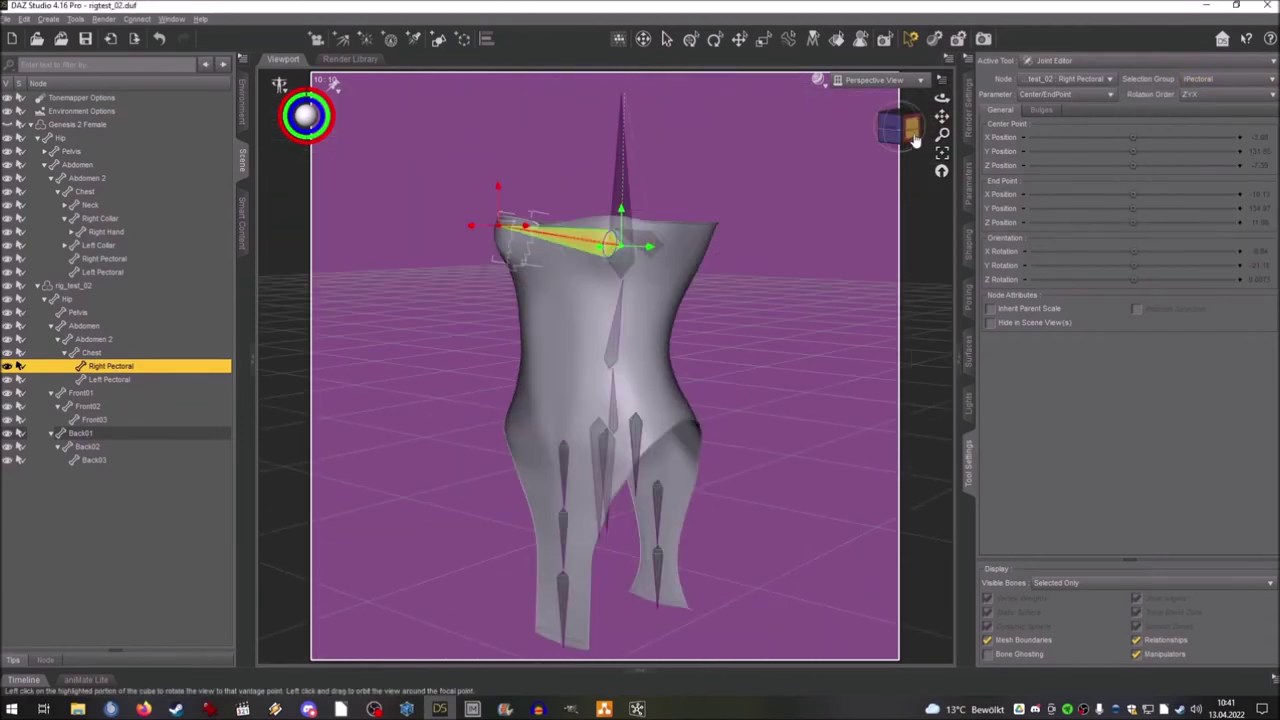
left_click(908, 128)
Step: Test the Front01 bone by rotating it about -43° on X, and undo the rotation
left_click(82, 394)
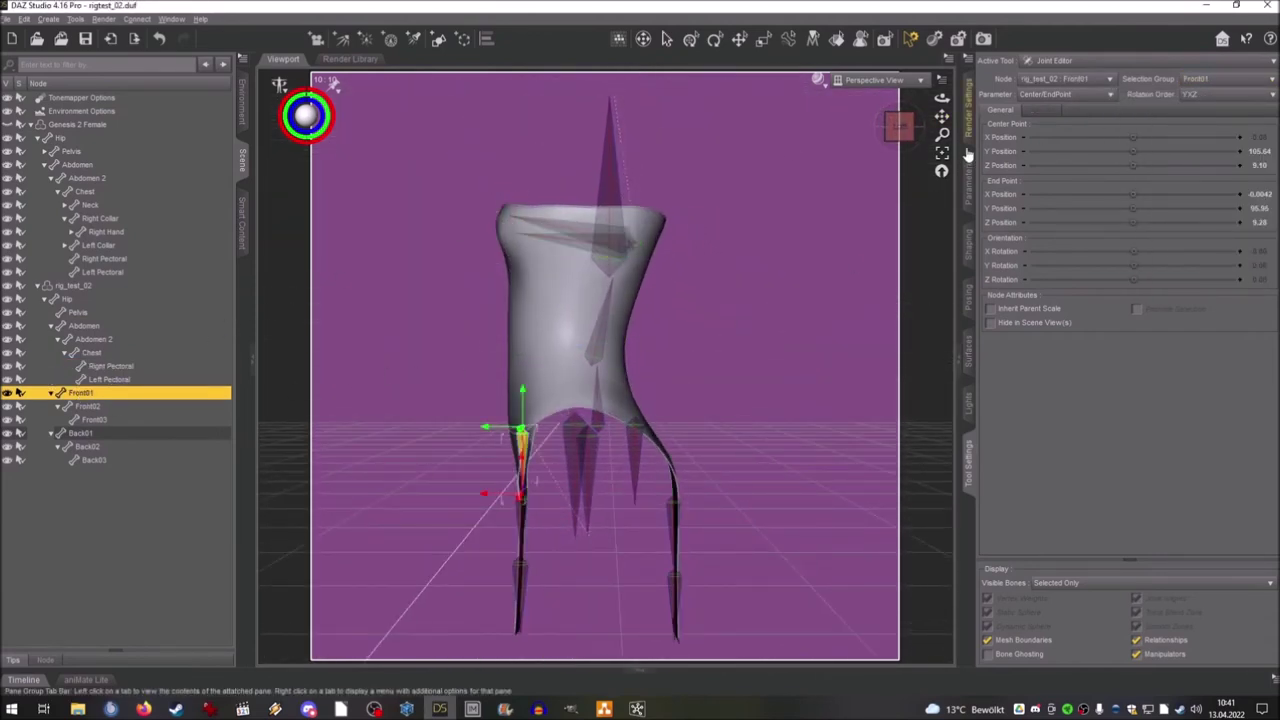
left_click(969, 238)
left_click(969, 297)
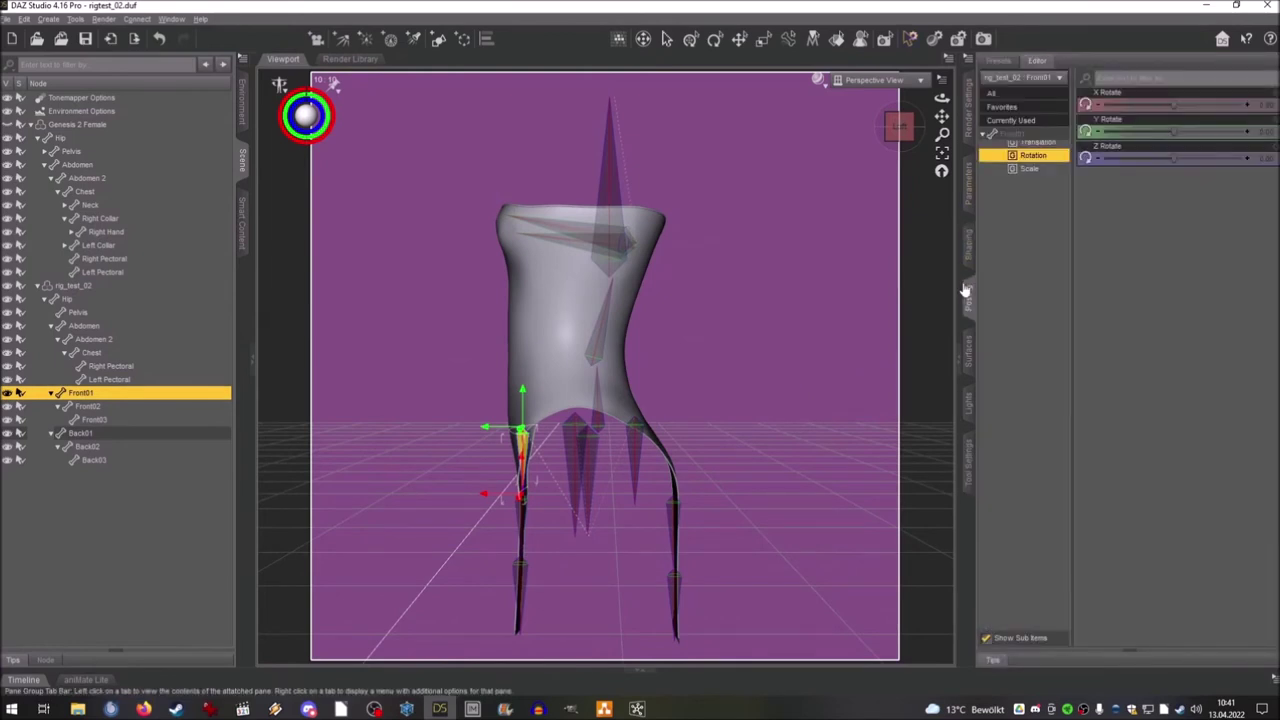
left_click_drag(1172, 102, 1158, 104)
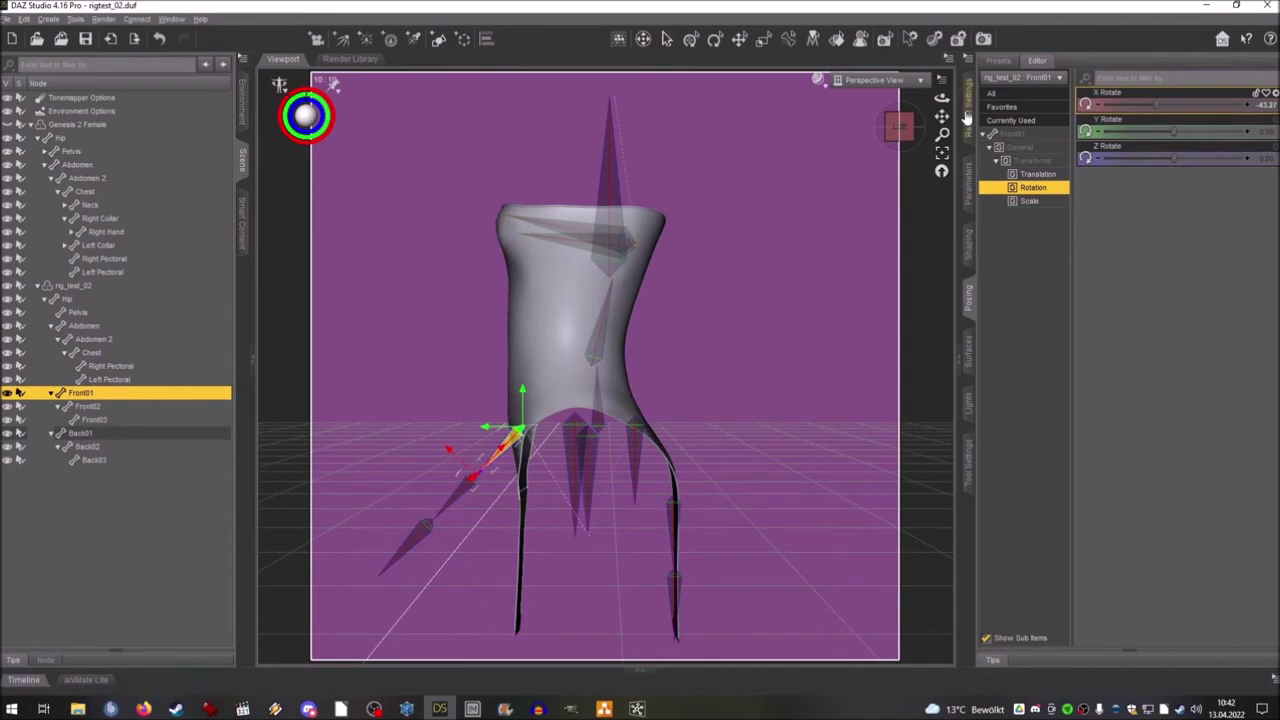
left_click_drag(897, 128, 909, 135)
key("ctrl+z")
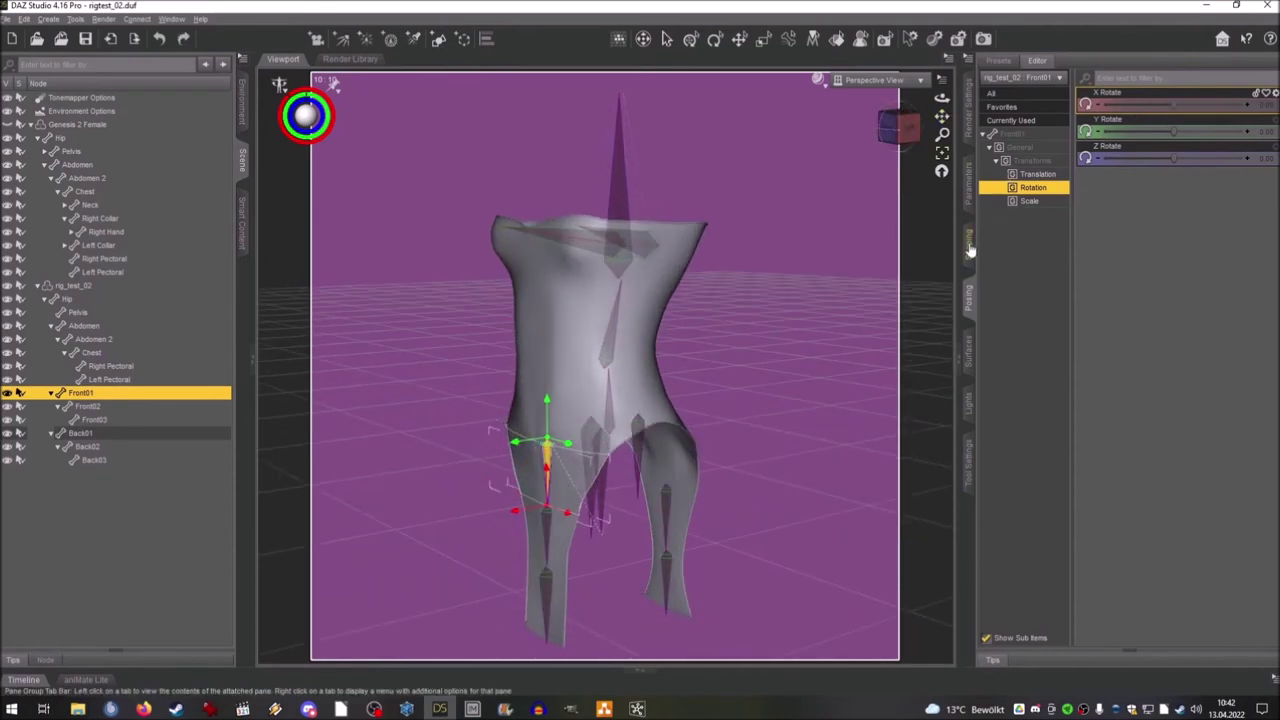
left_click(968, 185)
left_click(1018, 134)
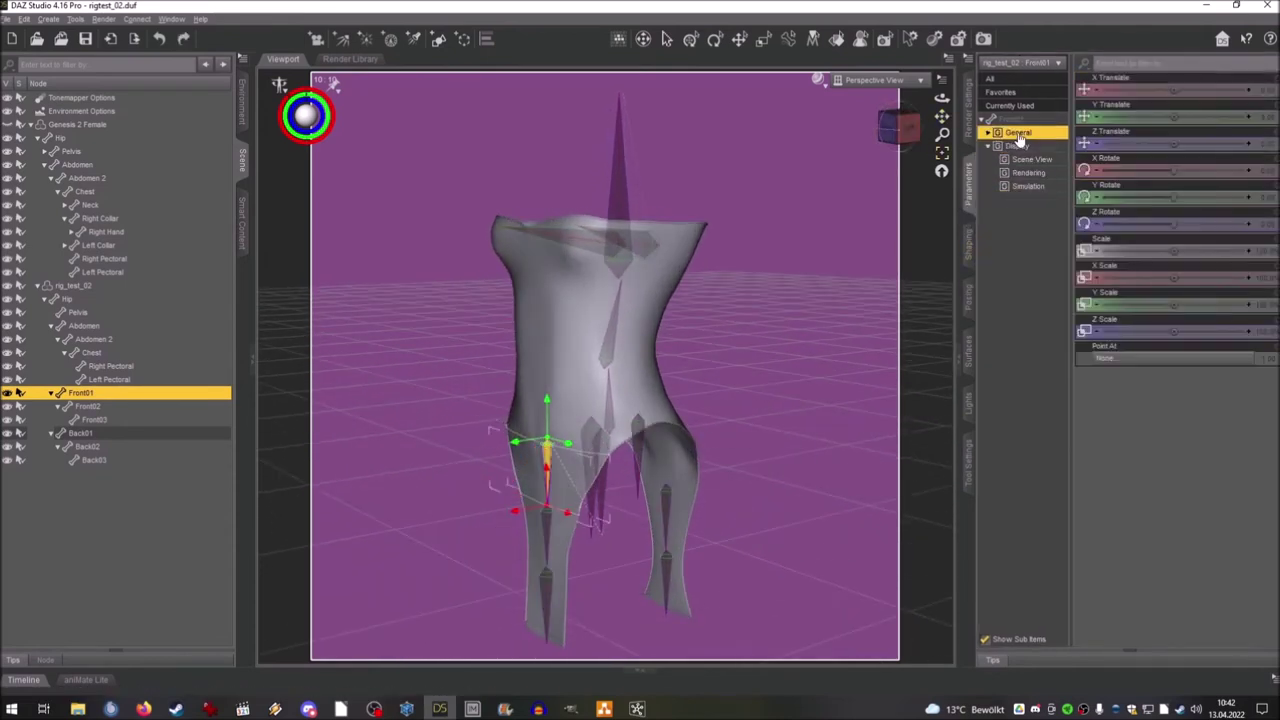
left_click_drag(904, 129, 935, 50)
scroll(942, 117, "up", 4)
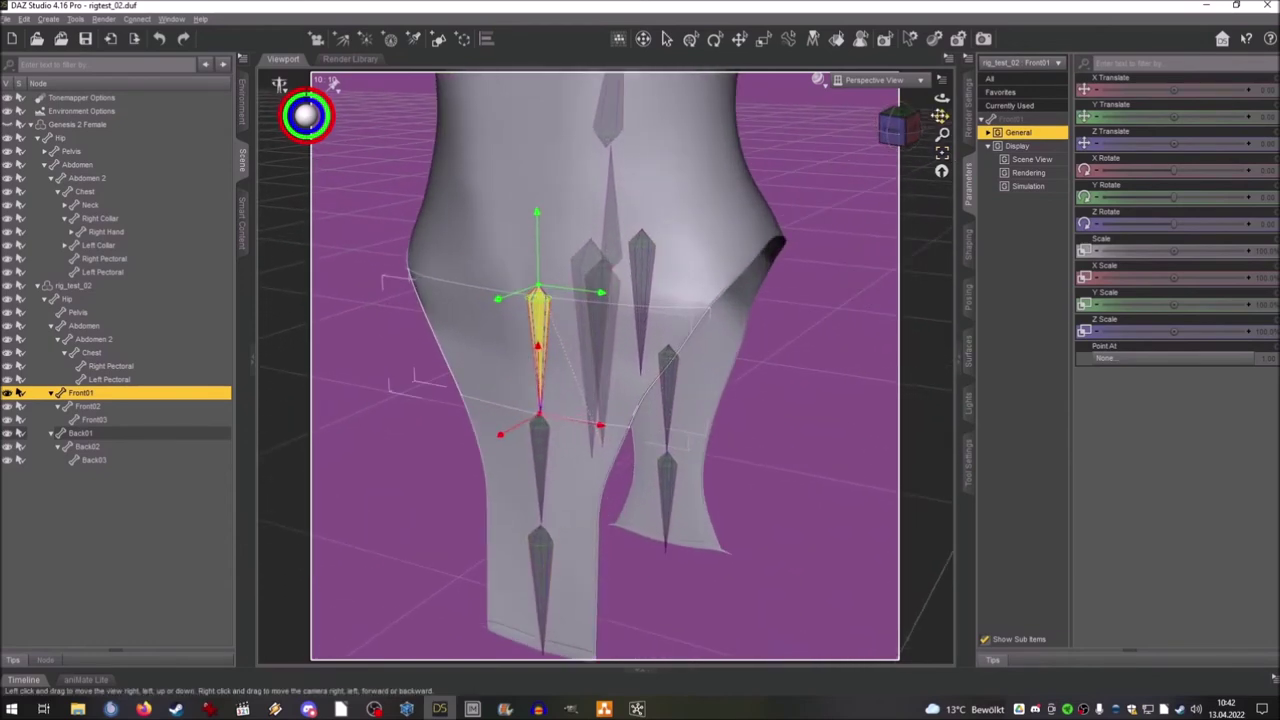
scroll(916, 145, "down", 1)
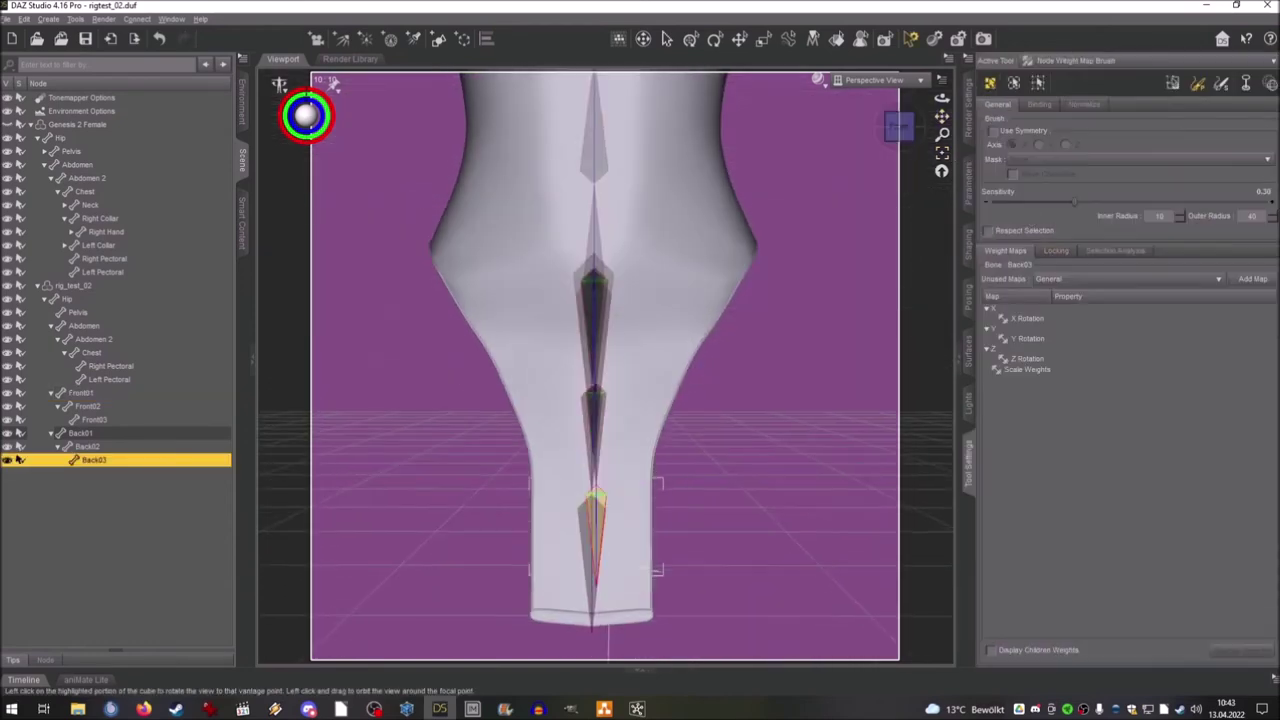
Step: Examine the Pelvis bone's left and right X Bulge weight maps on the garment from several angles
left_click(80, 393)
left_click_drag(899, 126, 951, 297)
left_click(77, 312)
left_click(1039, 331)
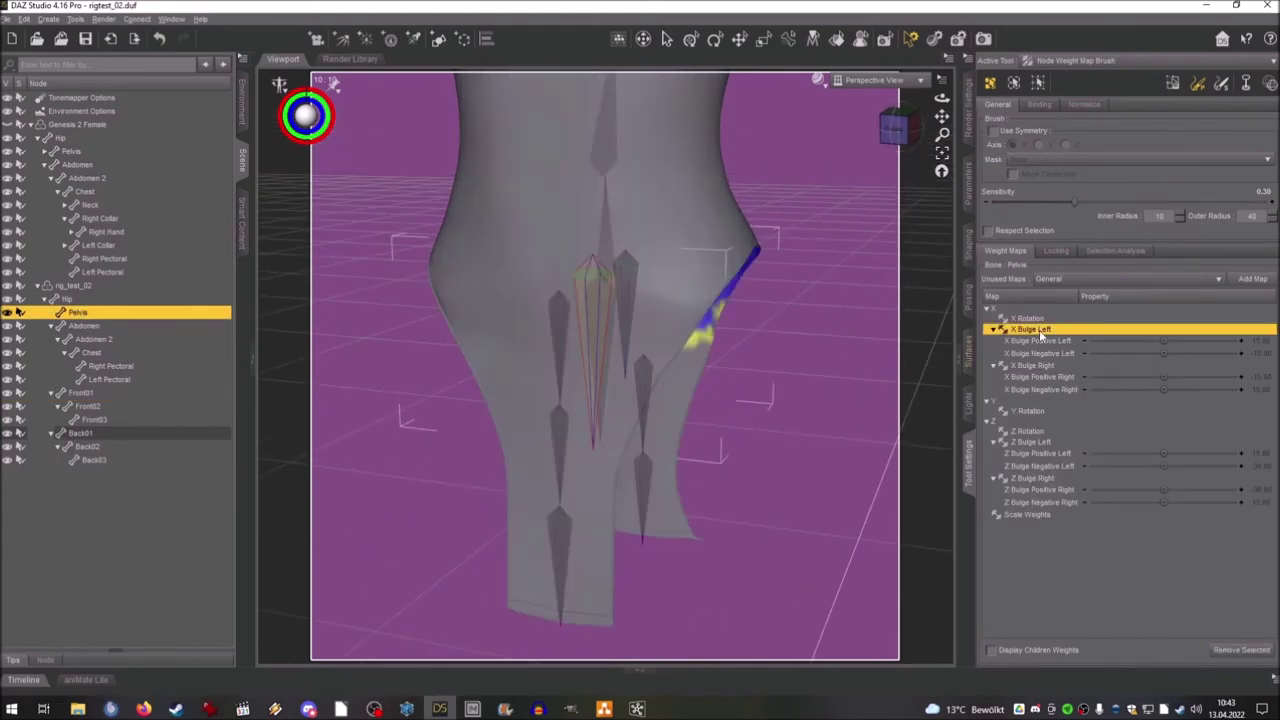
mouse_move(899, 126)
left_mouse_down()
mouse_move(765, 130)
mouse_move(1065, 142)
mouse_move(898, 128)
left_mouse_up()
left_click(1068, 342)
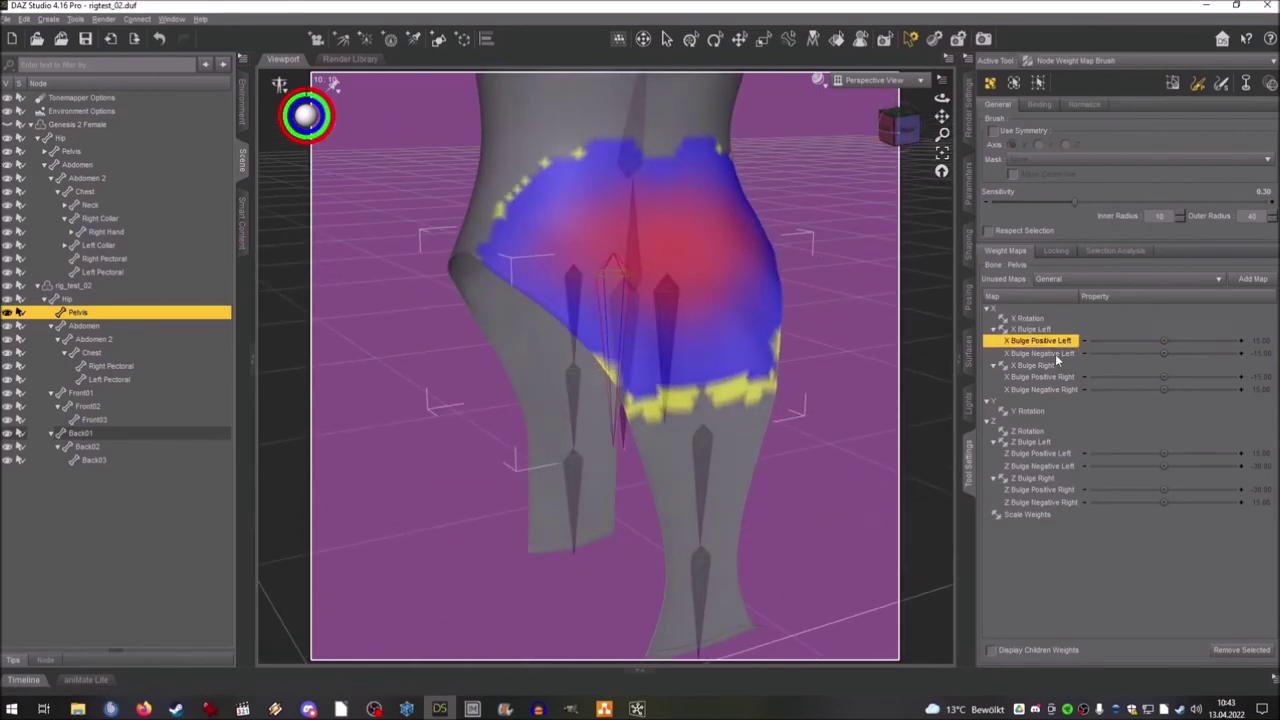
left_click(1050, 378)
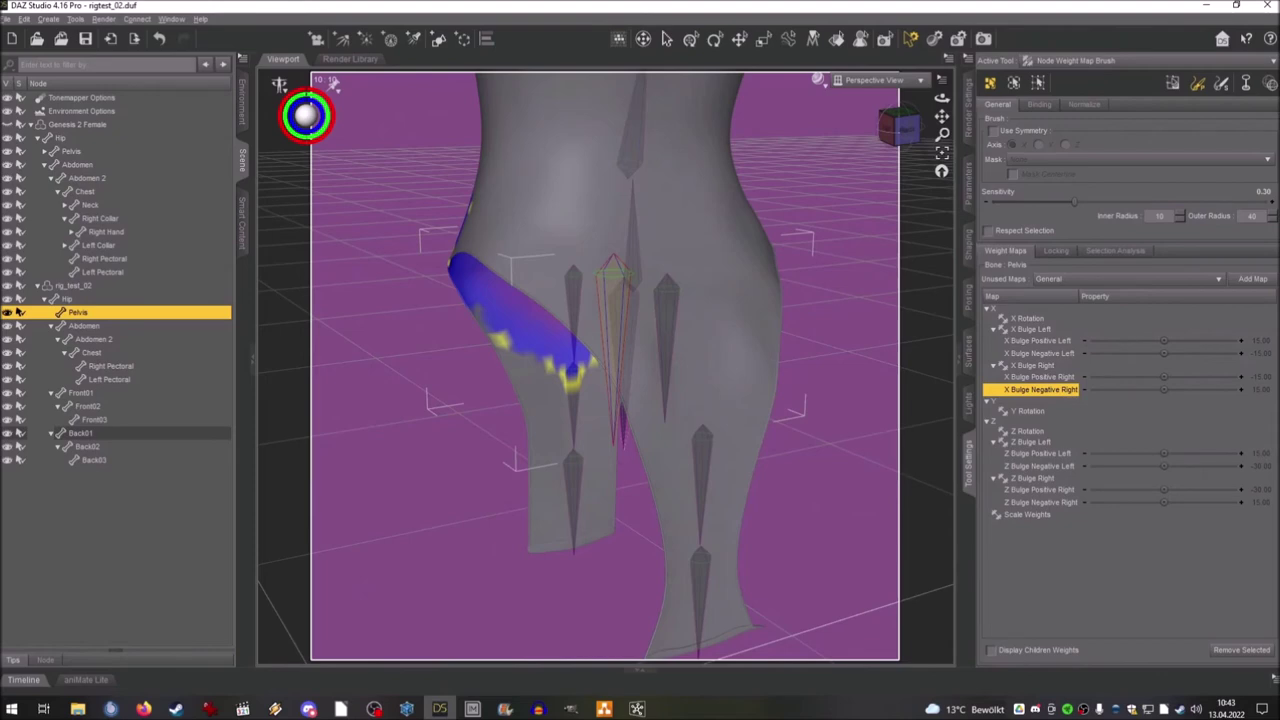
mouse_move(906, 130)
left_mouse_down()
mouse_move(916, 116)
mouse_move(926, 136)
left_mouse_up()
Step: Fill rig_test_02's weights by bone selection groups and save the scene
left_click(80, 287)
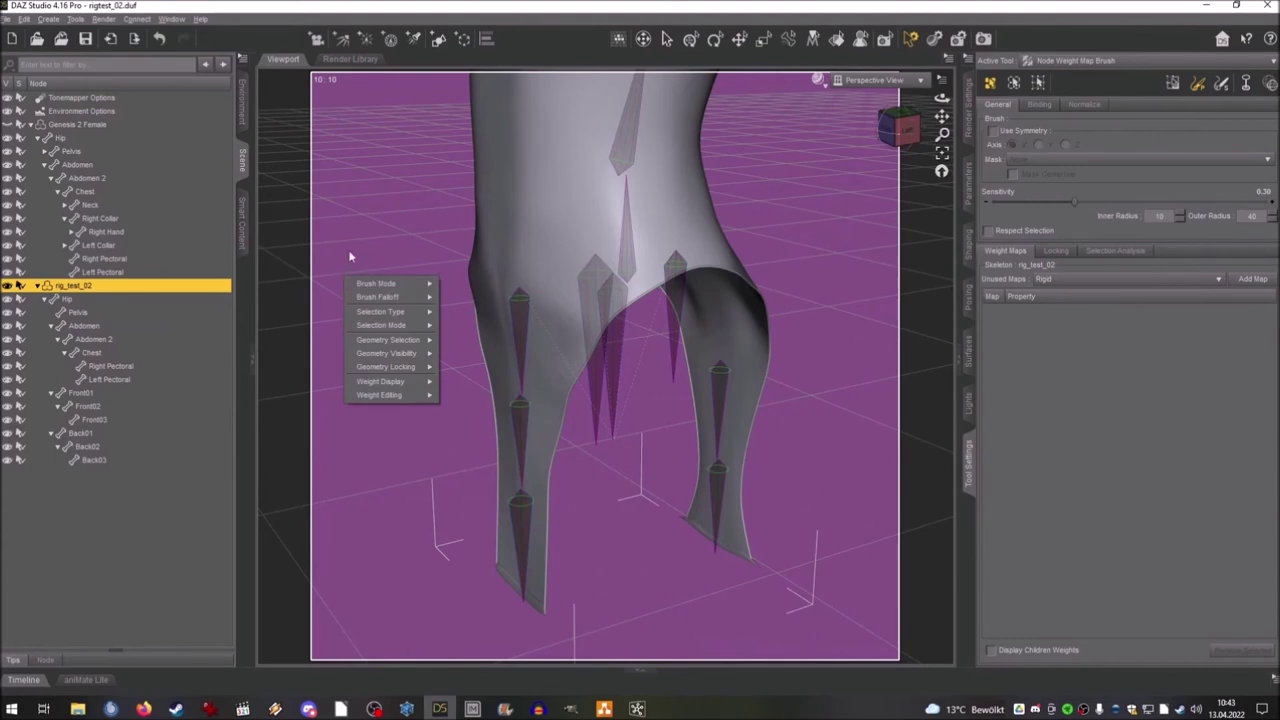
mouse_move(400, 397)
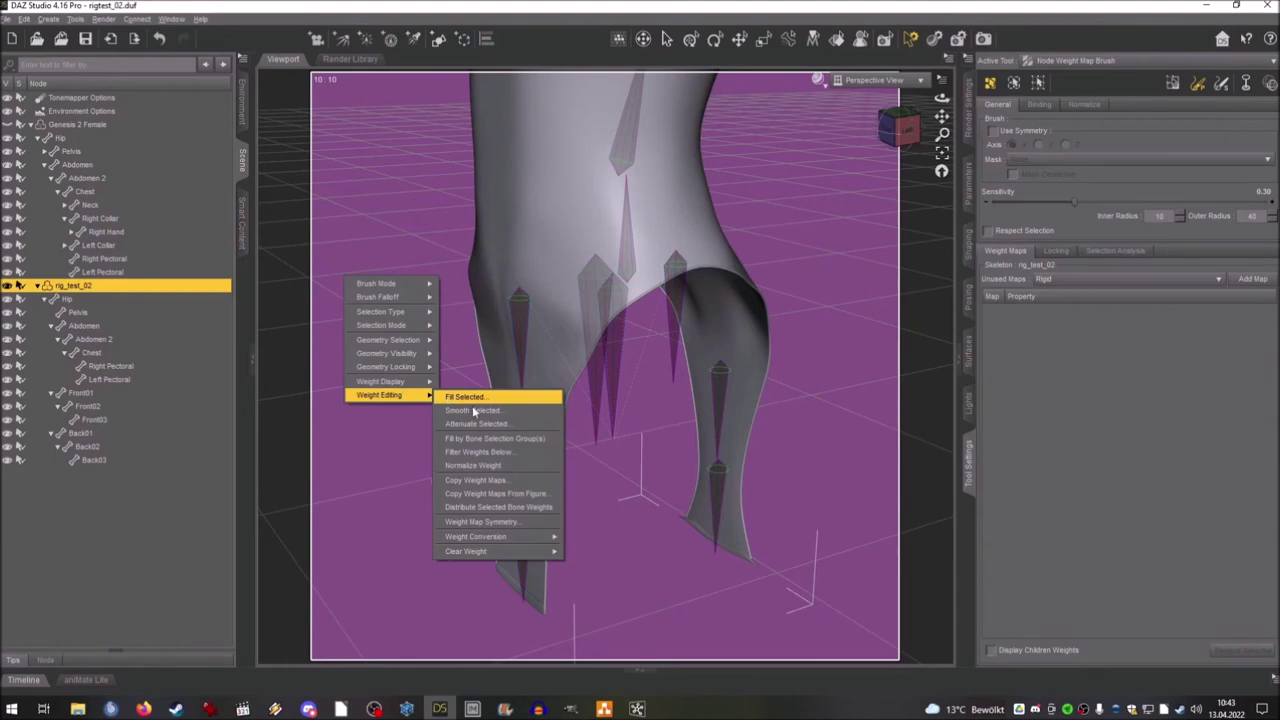
left_click(489, 439)
mouse_move(900, 130)
left_mouse_down()
mouse_move(955, 116)
mouse_move(902, 126)
mouse_move(914, 122)
left_mouse_up()
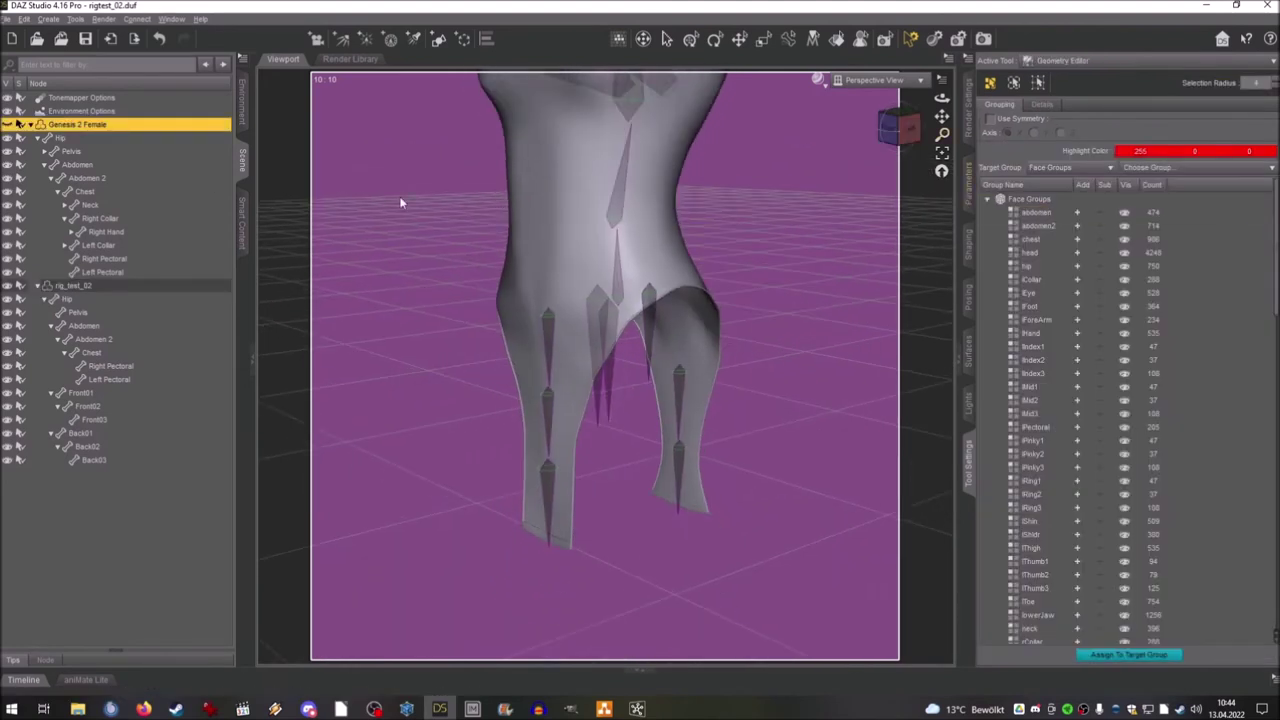
key("ctrl+s")
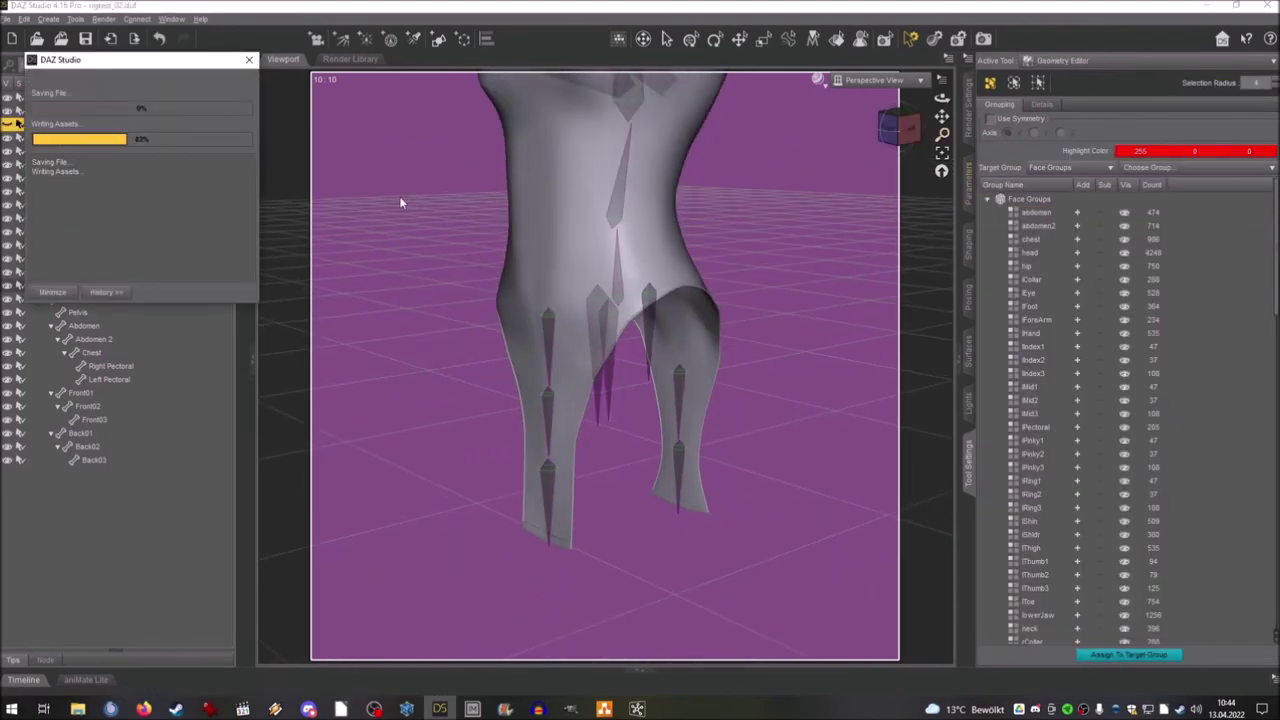
Step: Hide the bones of the rig_test_02 figure in the viewport and frame the whole garment
left_click(969, 188)
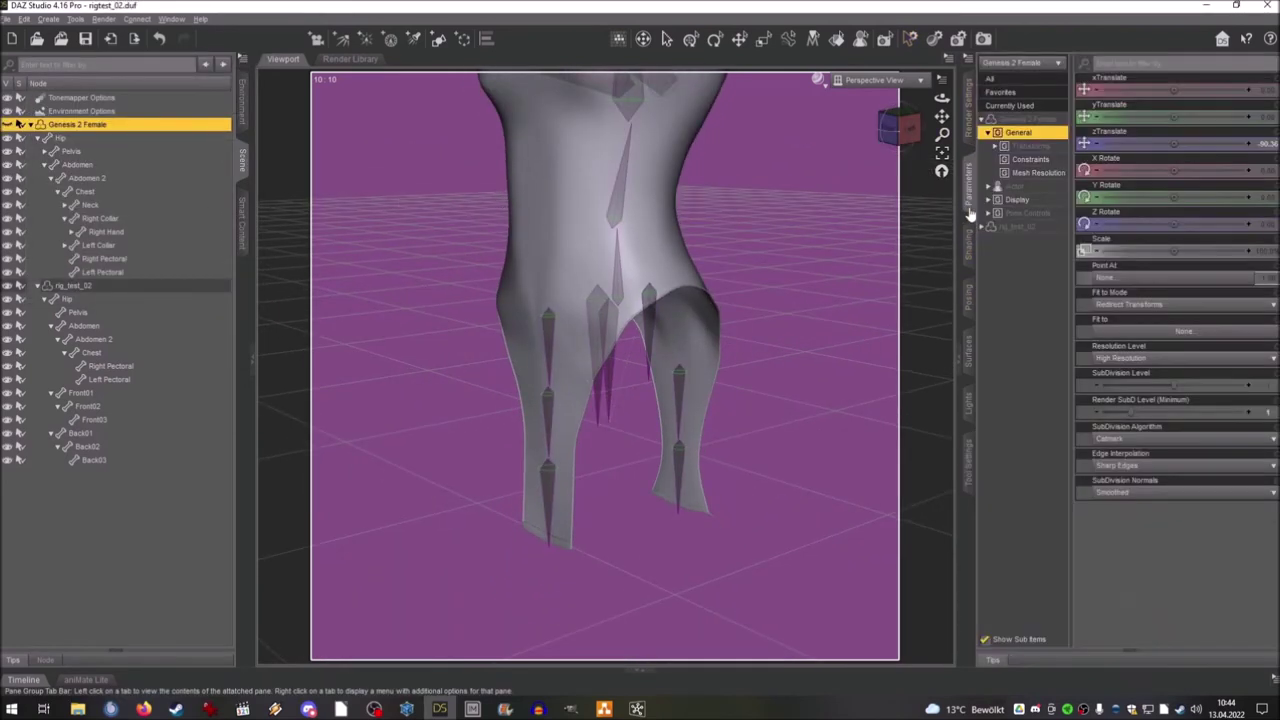
left_click(88, 285)
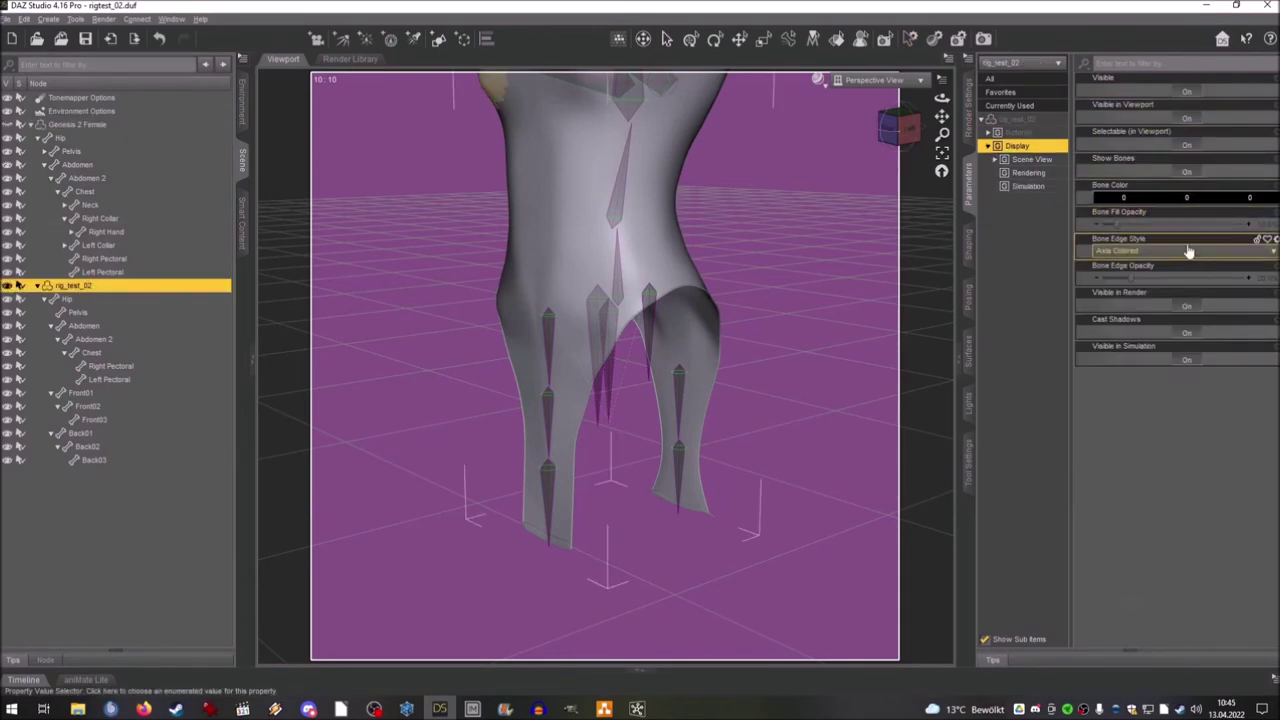
key("ctrl+f")
left_click_drag(909, 147, 943, 155)
scroll(943, 134, "up", 1)
left_click(968, 243)
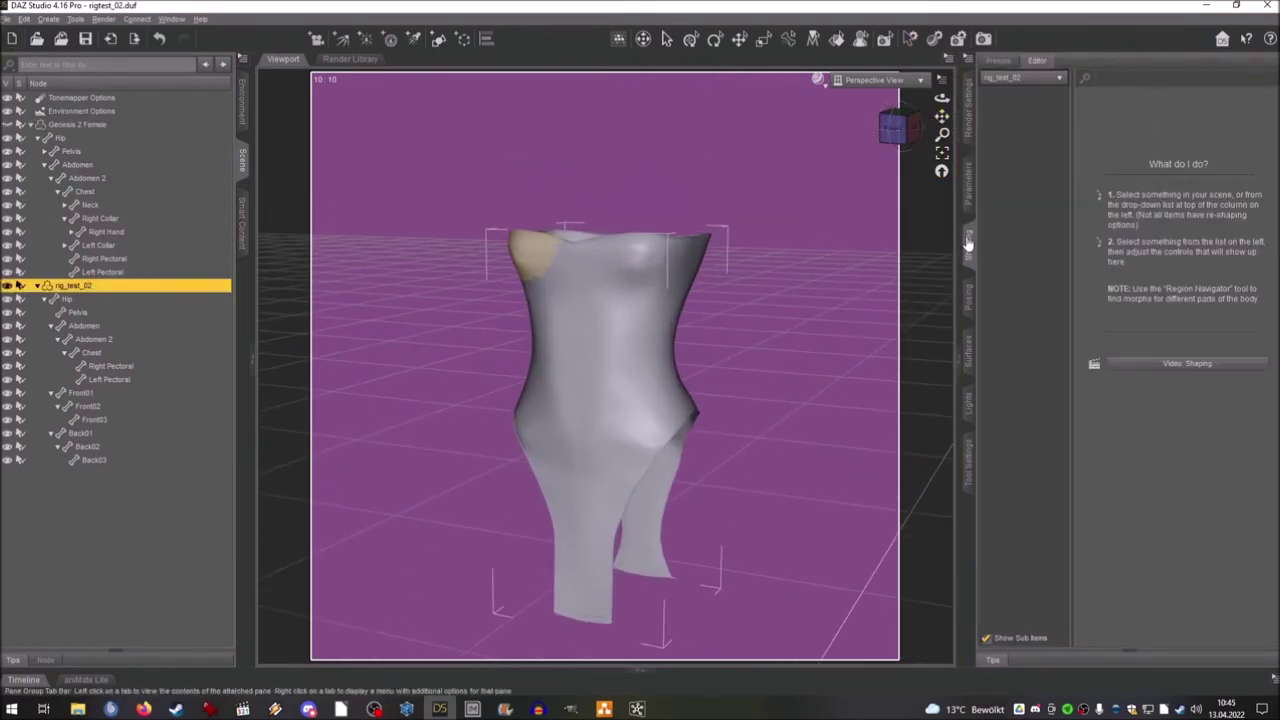
Step: Show Genesis 2 Female together with the rig_test_02 garment and inspect the fit from chest to feet
left_click(968, 296)
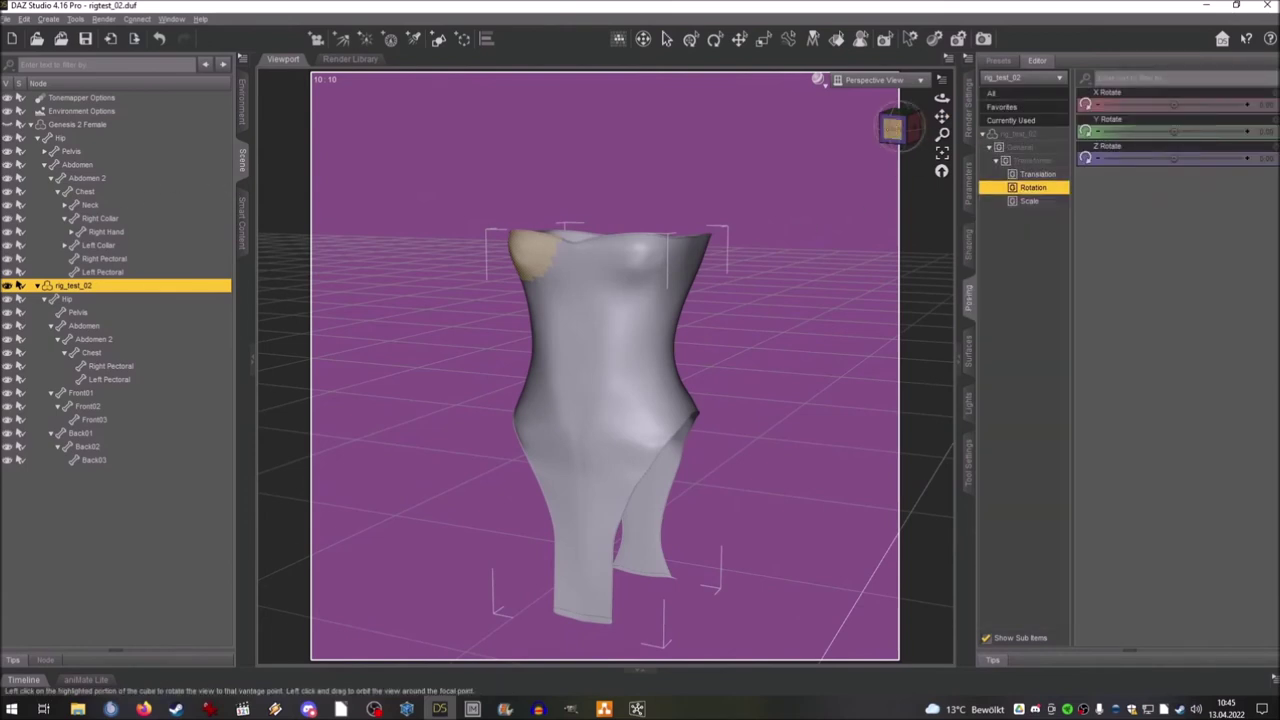
mouse_move(904, 130)
left_mouse_down()
mouse_move(942, 130)
mouse_move(921, 129)
left_mouse_up()
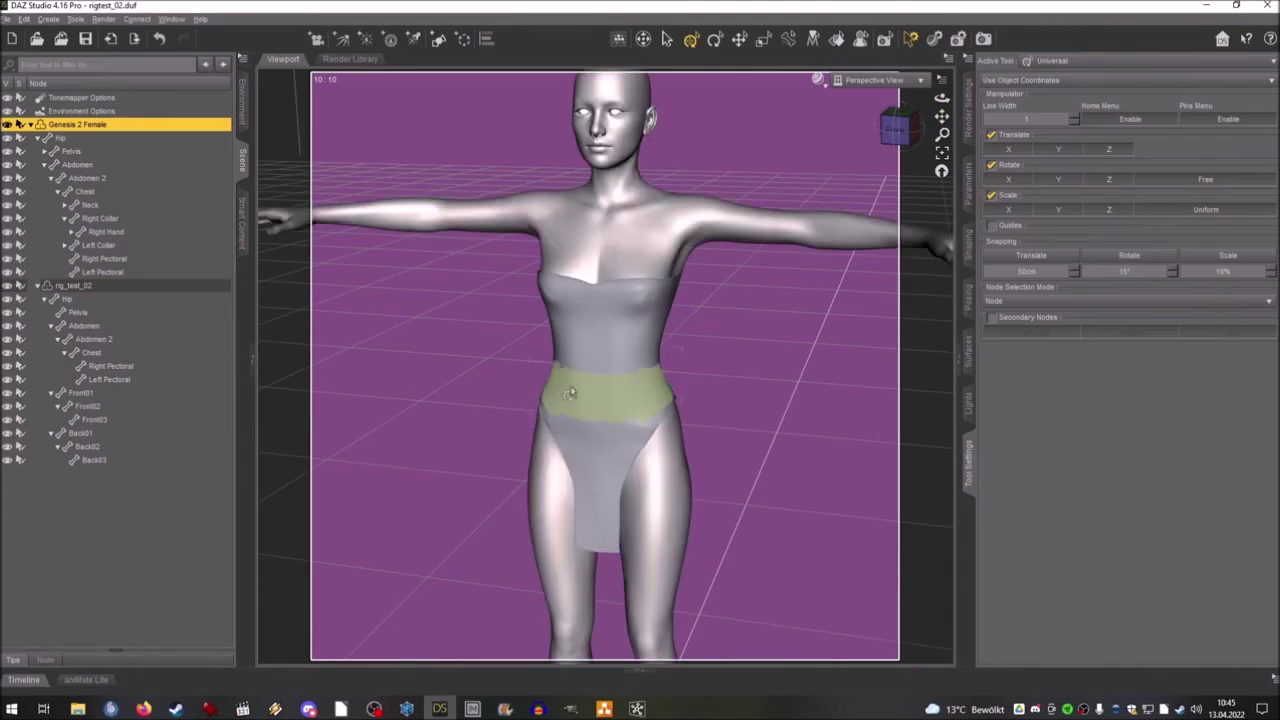
scroll(762, 341, "up", 3)
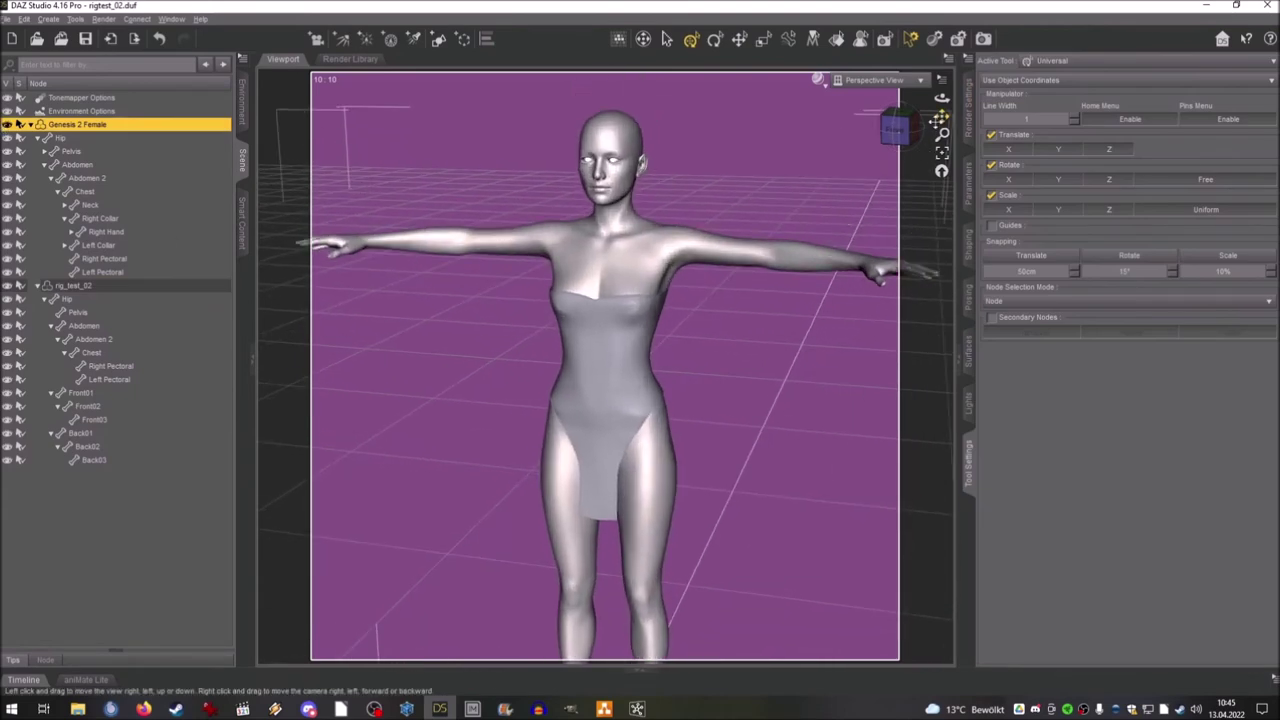
left_click_drag(940, 118, 926, 62)
scroll(652, 626, "down", 1)
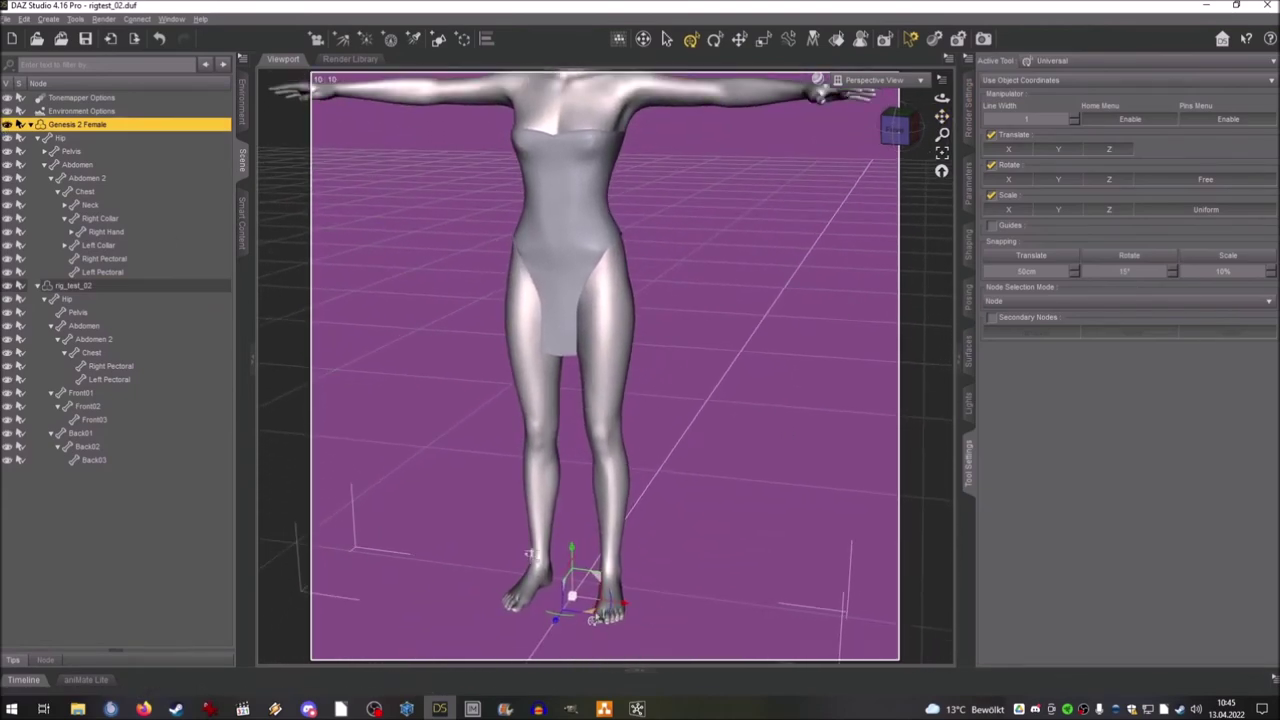
Step: Undo the series of recent test changes made to Genesis 2 Female
key("ctrl+z")
key("ctrl+z")
key("ctrl+z")
key("ctrl+z")
key("ctrl+z")
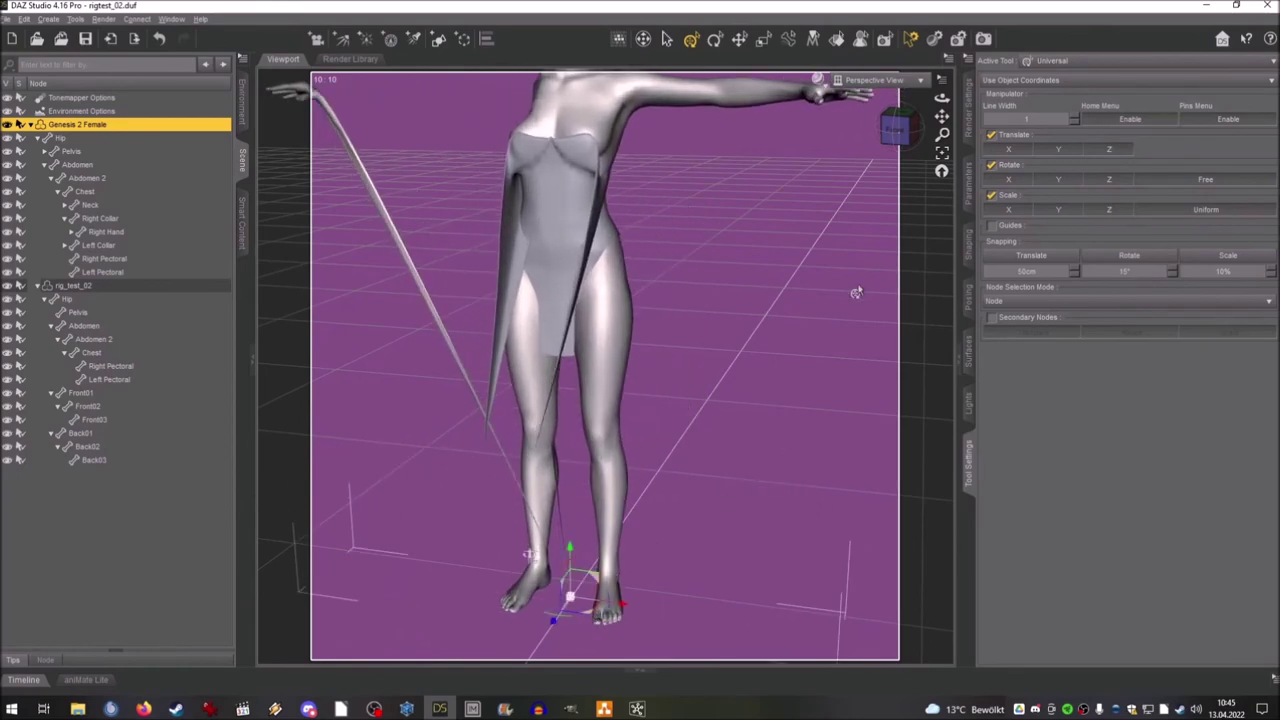
mouse_move(896, 130)
left_mouse_down()
mouse_move(848, 130)
mouse_move(893, 129)
left_mouse_up()
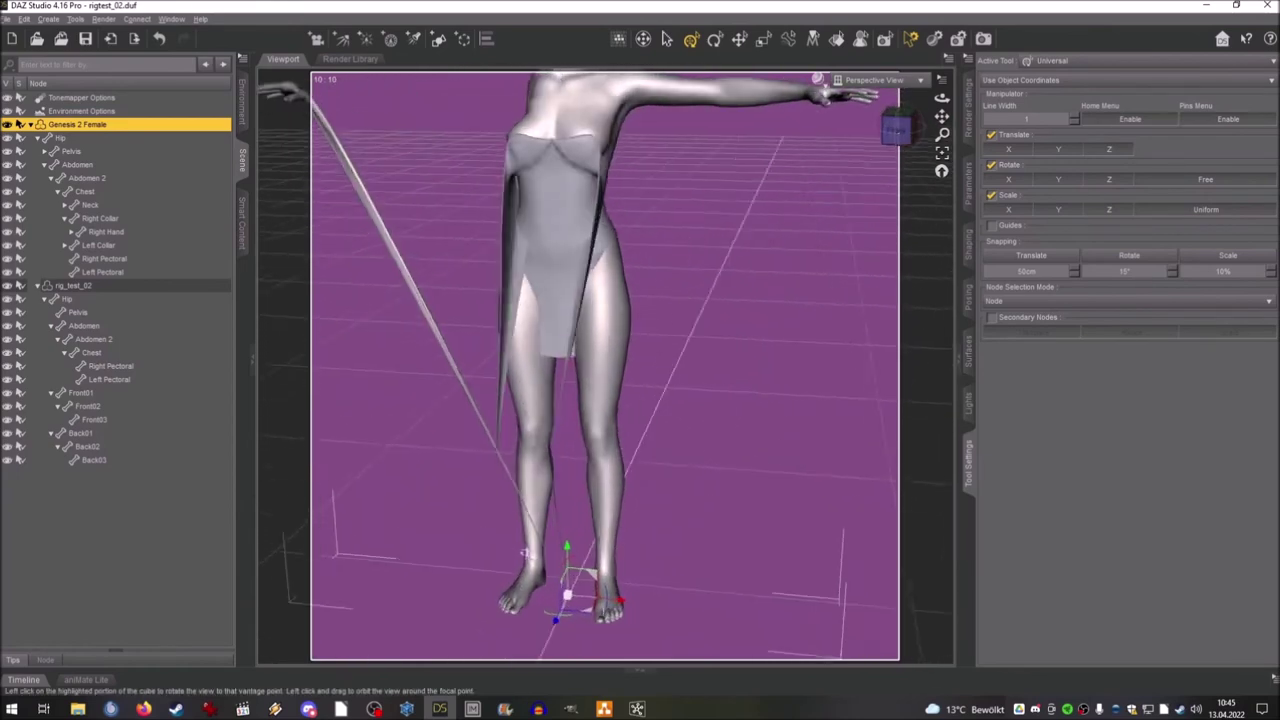
key("ctrl+z")
key("ctrl+z")
key("ctrl+z")
key("ctrl+z")
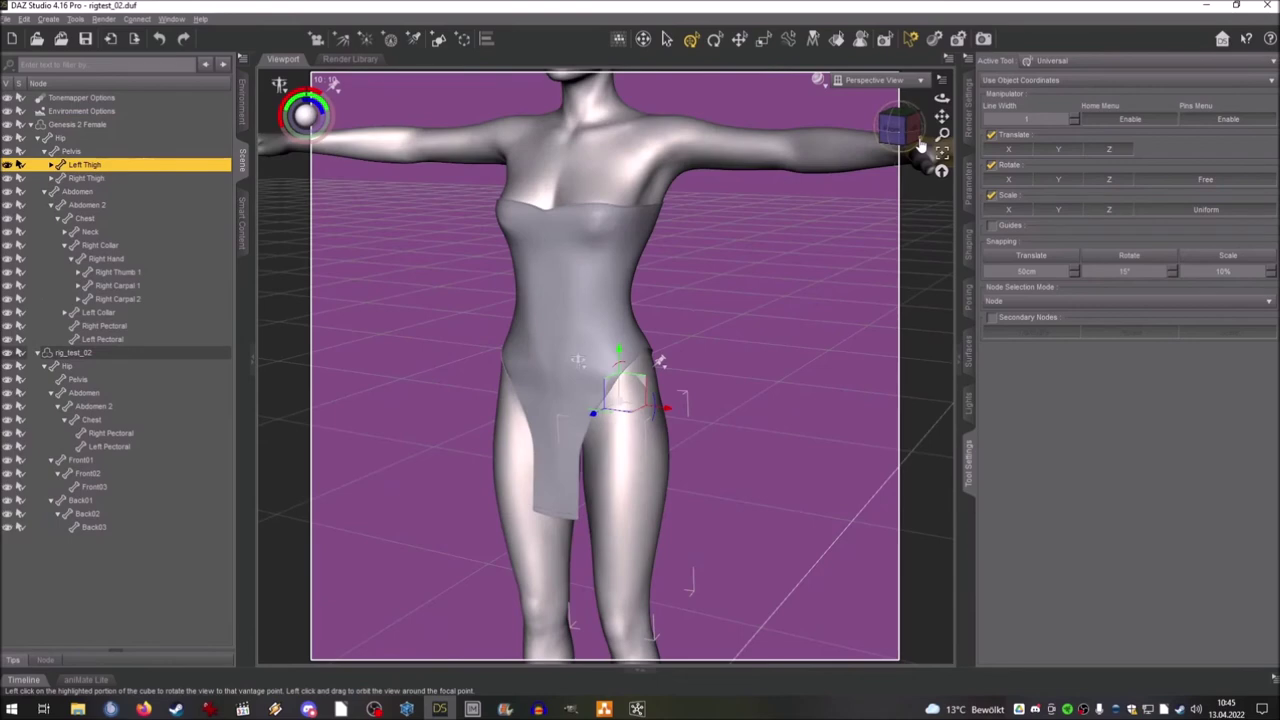
Step: Test the garment by swinging Genesis 2 Female's left thigh forward, and return the thigh to its rest pose
left_click(912, 128)
left_click_drag(942, 117, 957, 70)
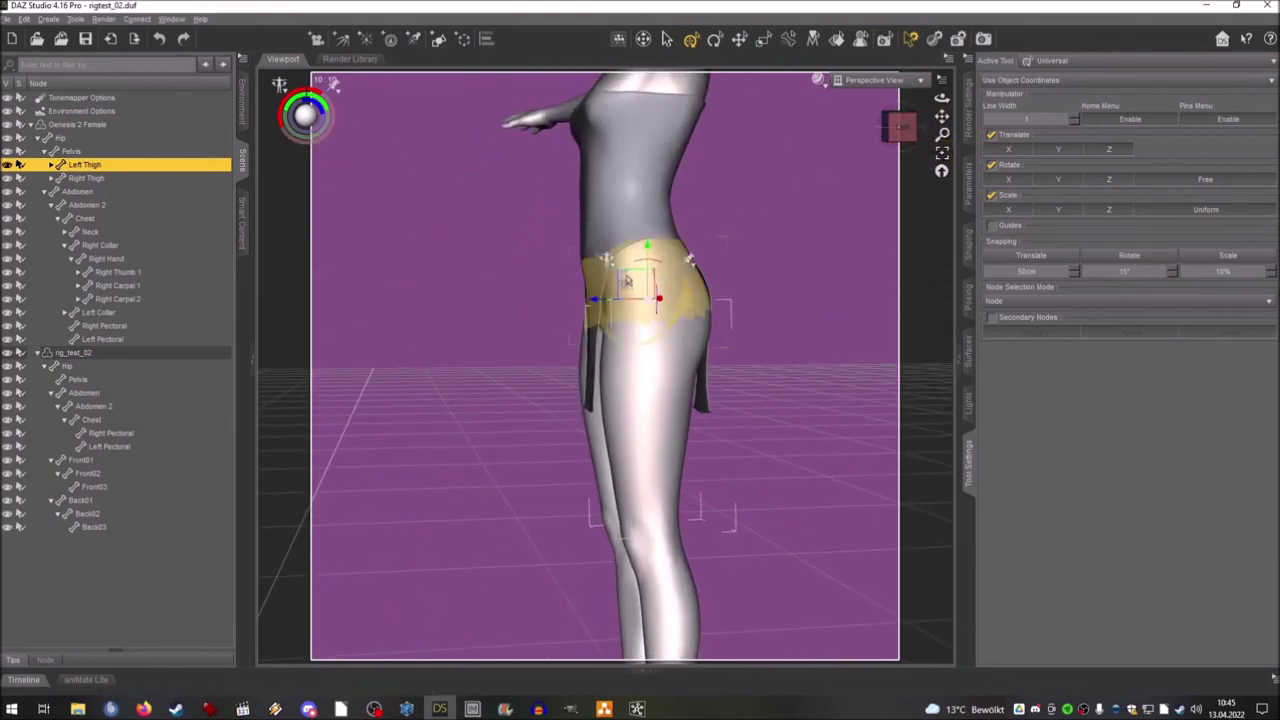
mouse_move(645, 268)
left_mouse_down()
mouse_move(658, 284)
mouse_move(657, 270)
left_mouse_up()
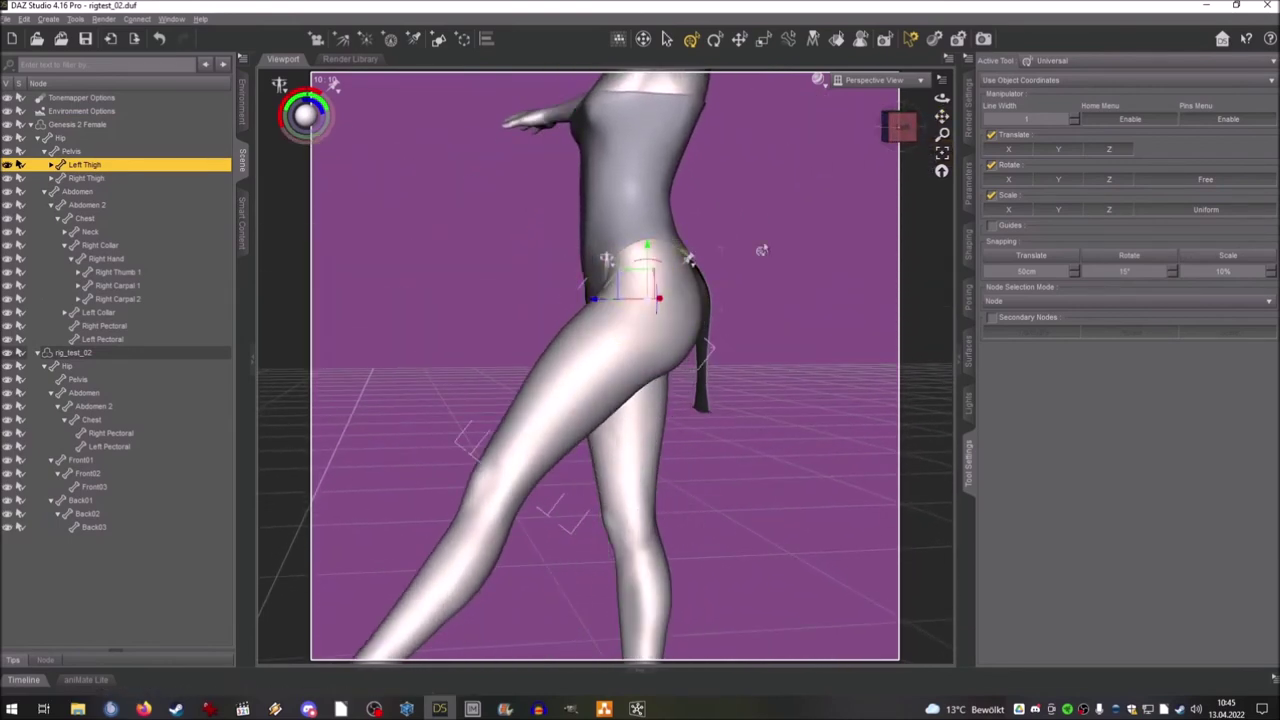
left_click_drag(898, 140, 903, 135)
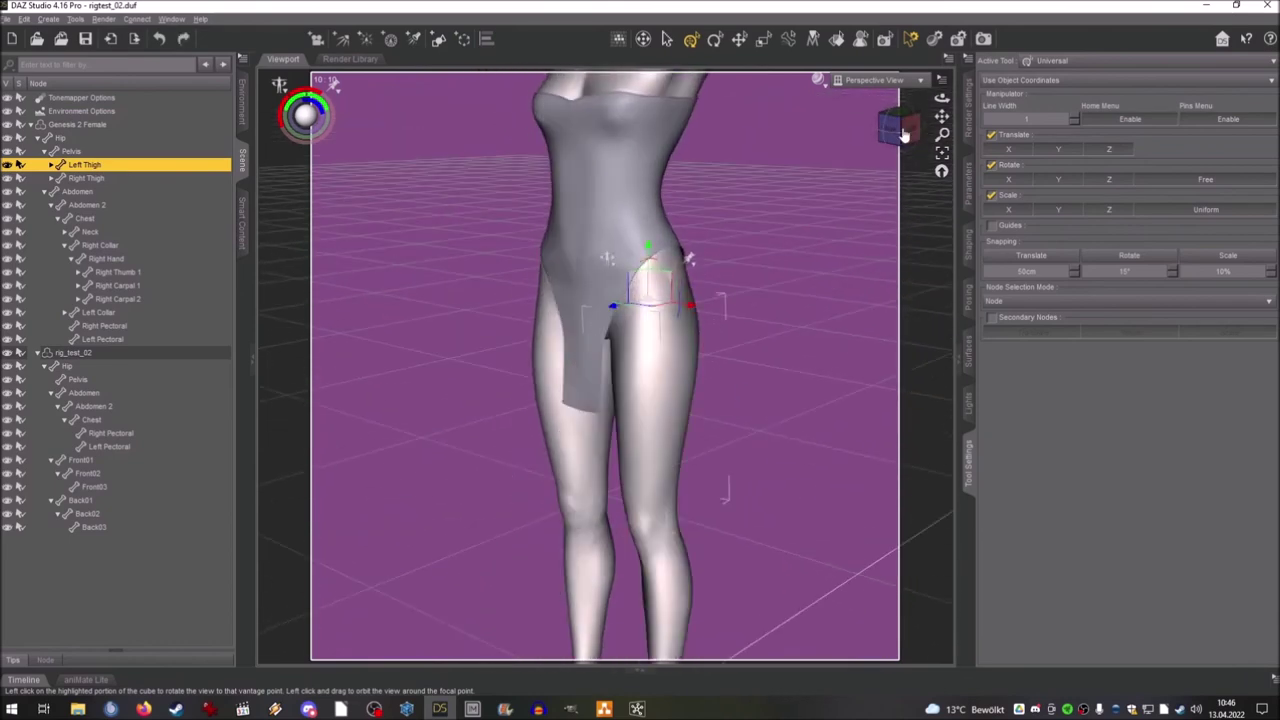
Step: Test the garment's Front01 bone by rotating it sideways, and undo the rotation
left_click(82, 460)
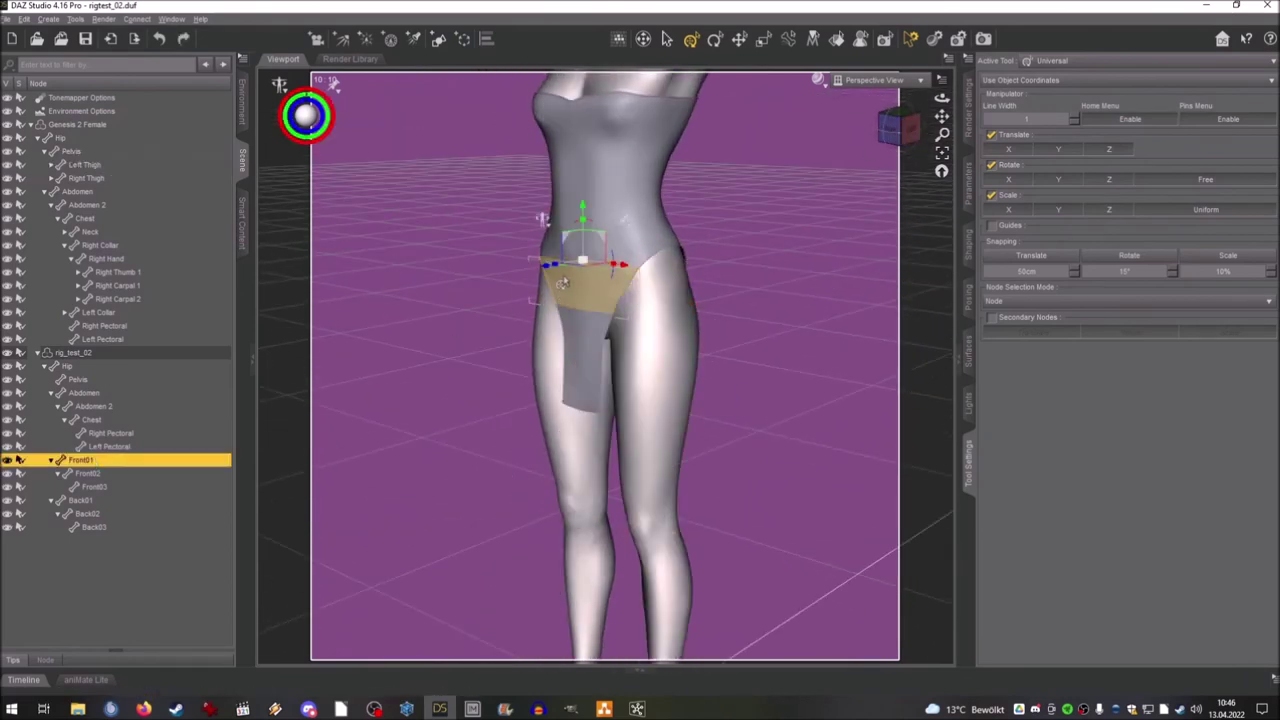
left_click_drag(573, 230, 580, 229)
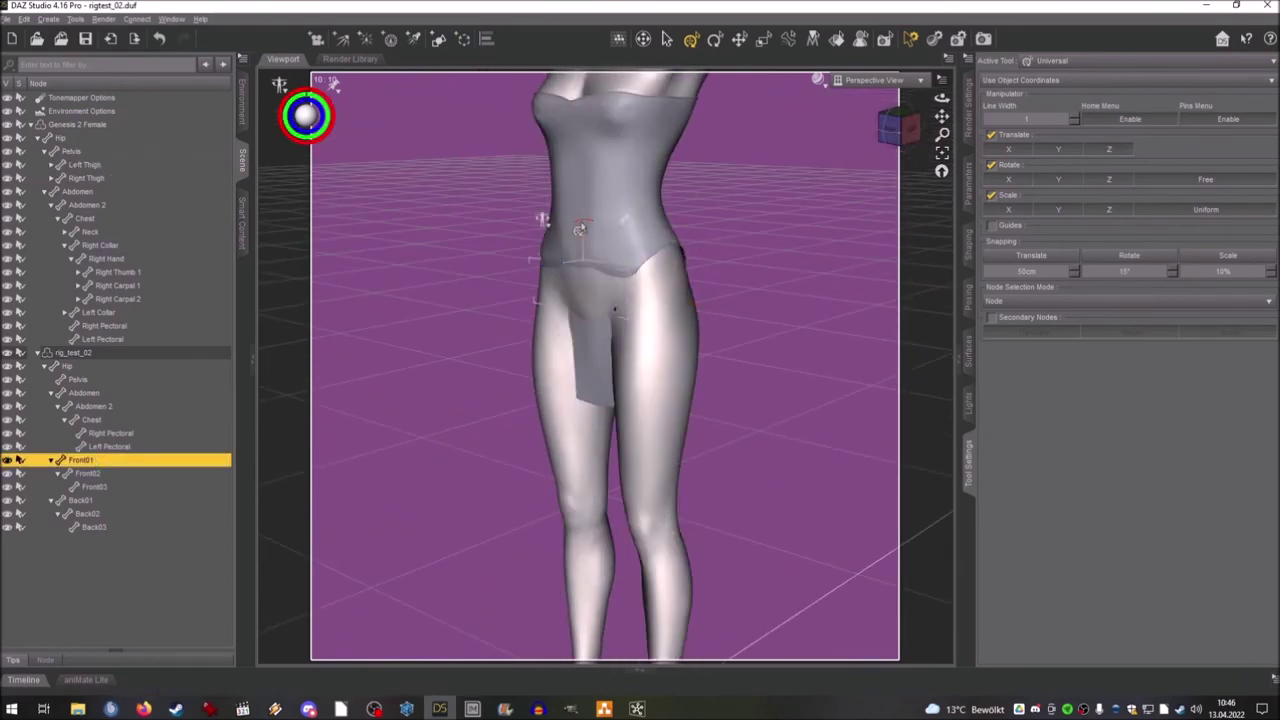
left_click_drag(902, 128, 885, 128)
key("ctrl+z")
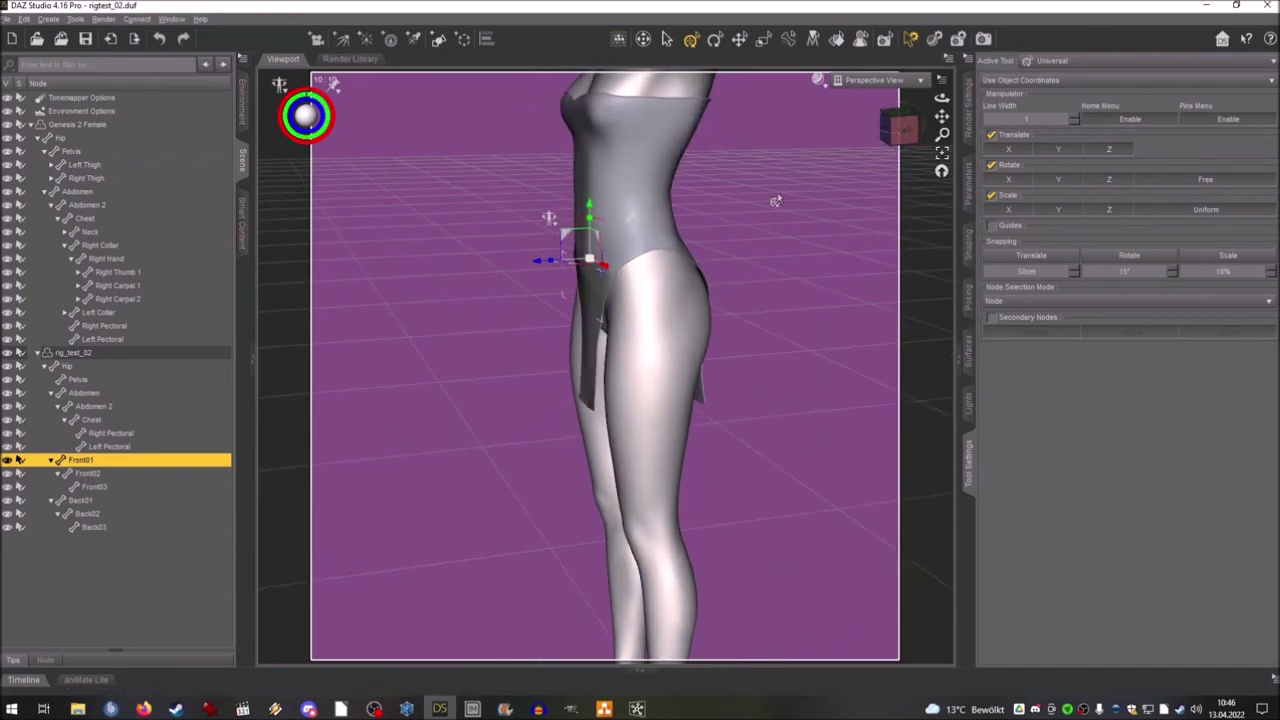
Step: Test the front panel by swinging Front01 and Front02 forward and rotating Front03
left_click_drag(573, 229, 584, 229)
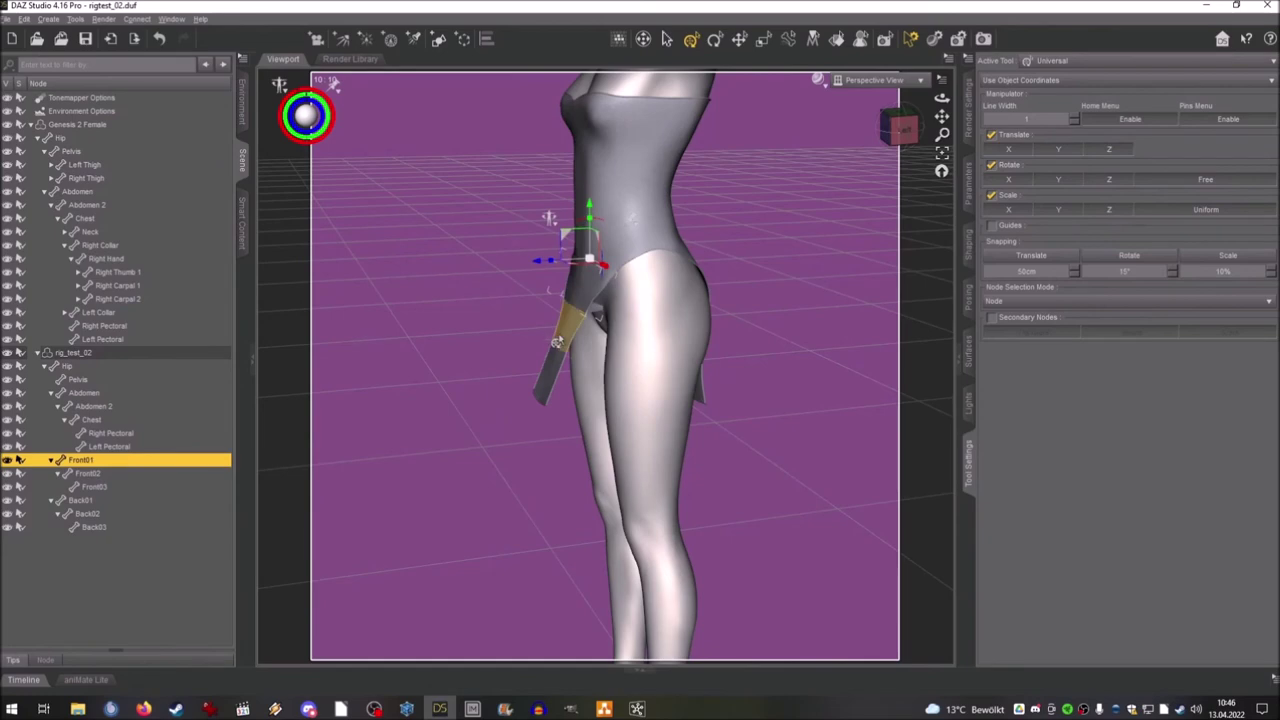
left_click(553, 303)
left_click_drag(553, 277, 564, 277)
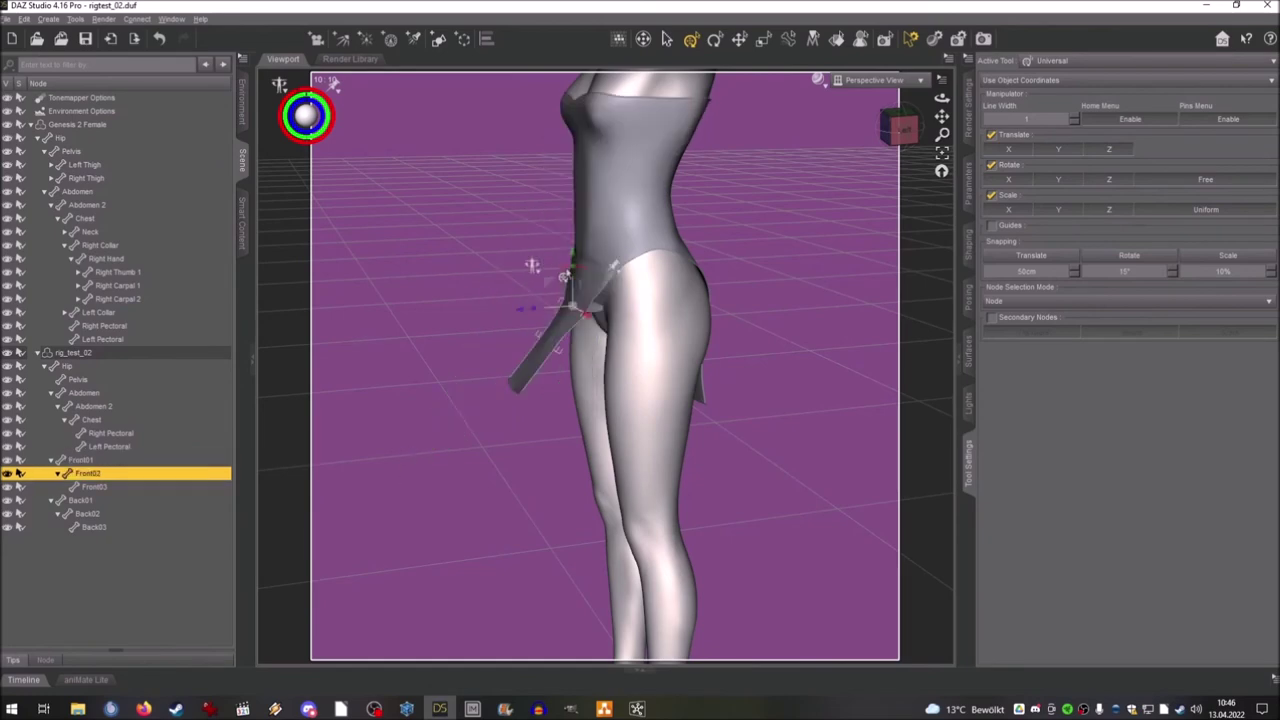
left_click(887, 140)
left_click(636, 358)
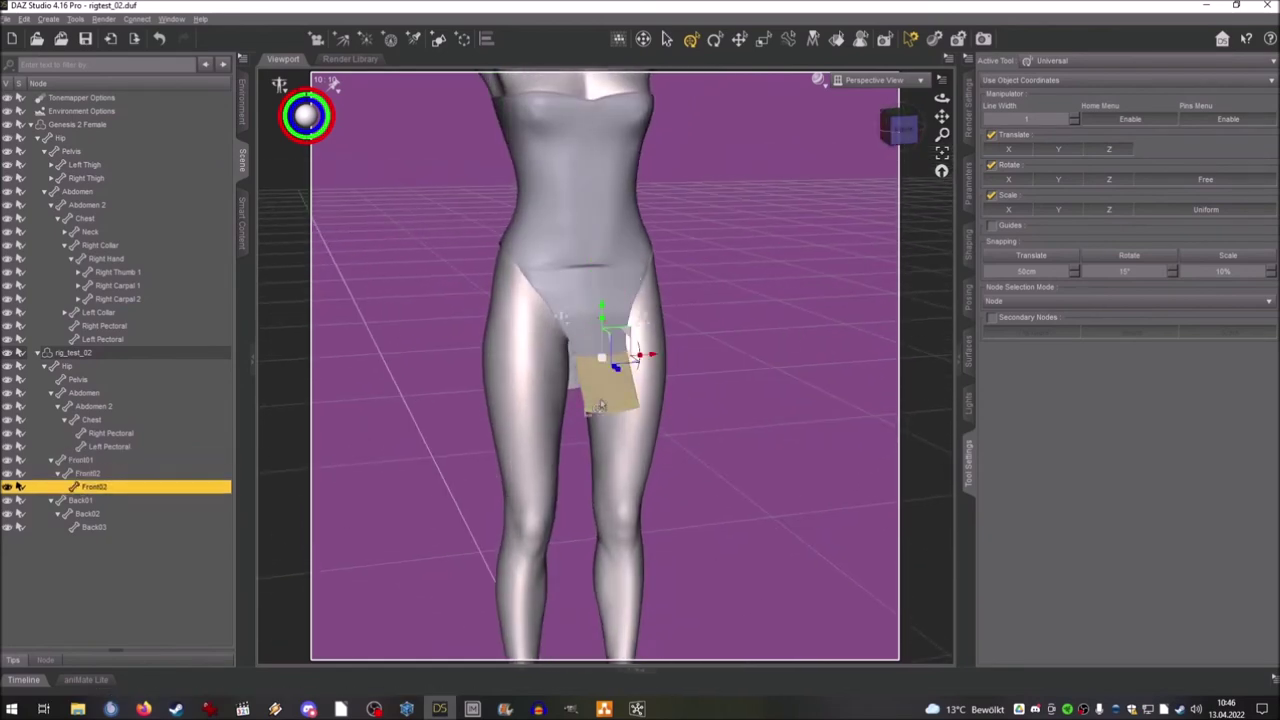
left_click_drag(640, 373, 640, 358)
Step: Test the back panel by rotating Back02 and Back03, and return both garment panels to their rest pose
left_click_drag(889, 146, 745, 152)
left_click(670, 350)
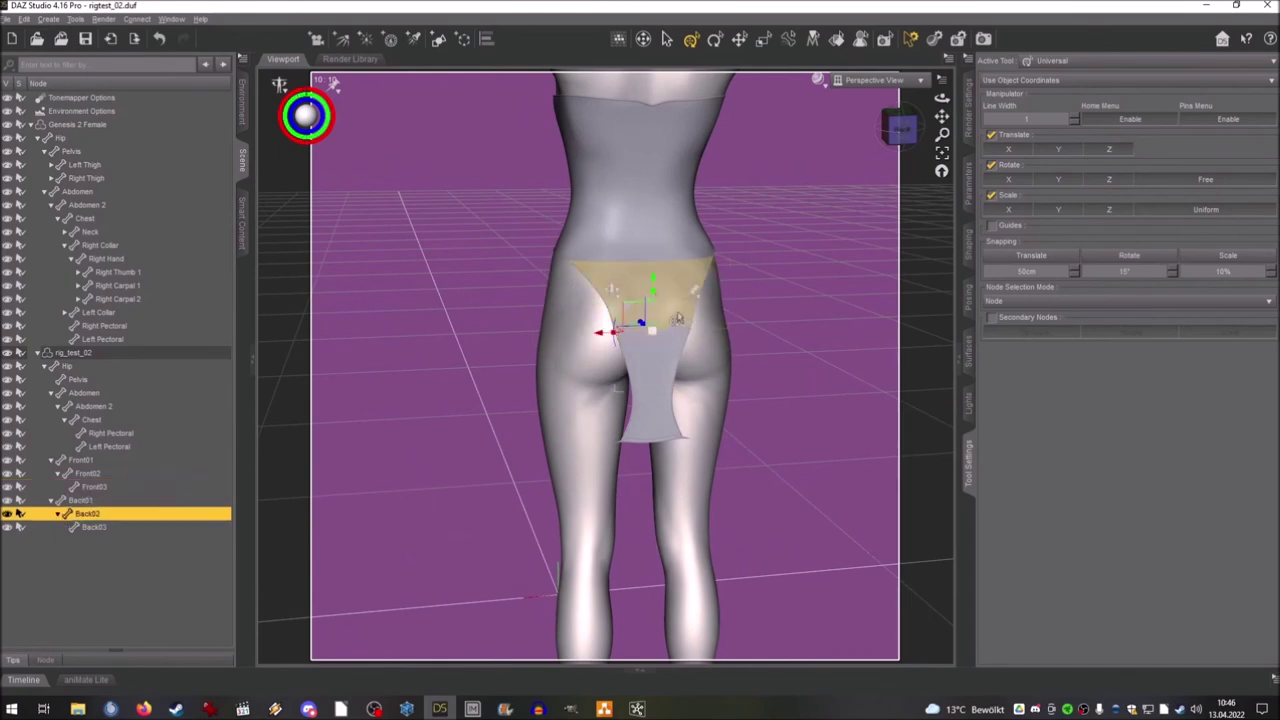
left_click_drag(612, 345, 605, 345)
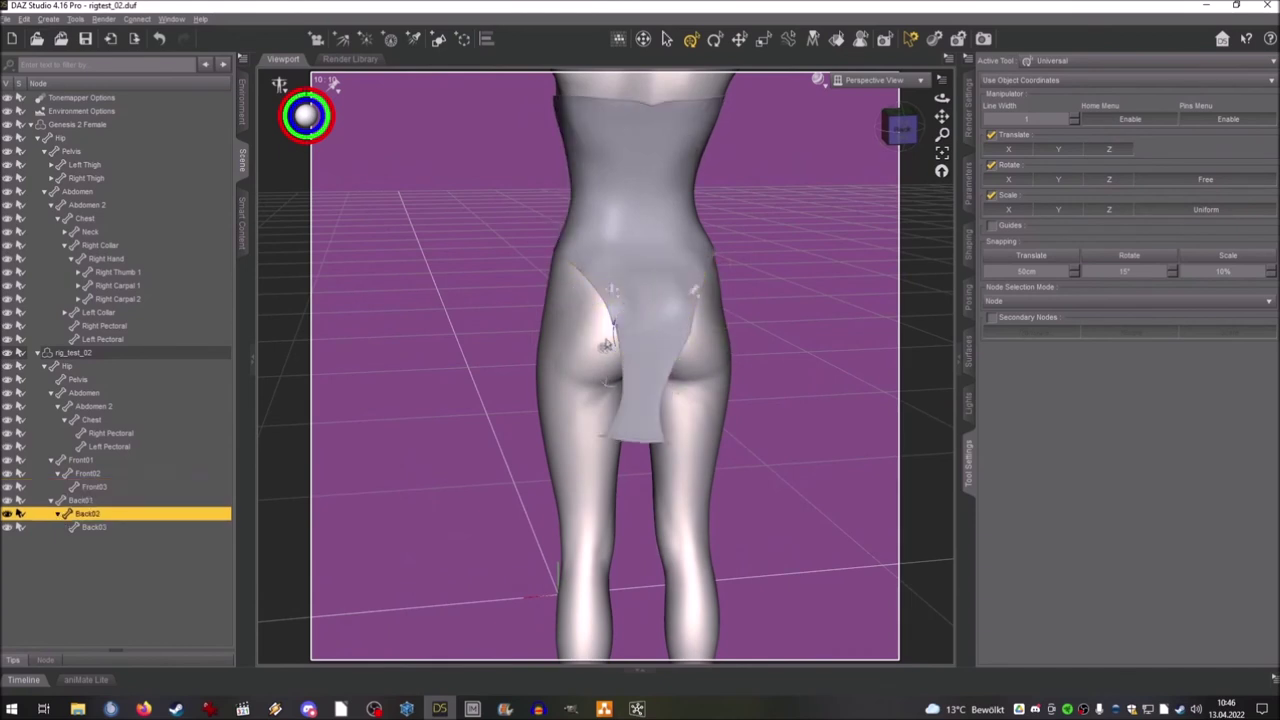
left_click(645, 407)
left_click_drag(609, 390, 600, 411)
left_click_drag(900, 129, 1011, 143)
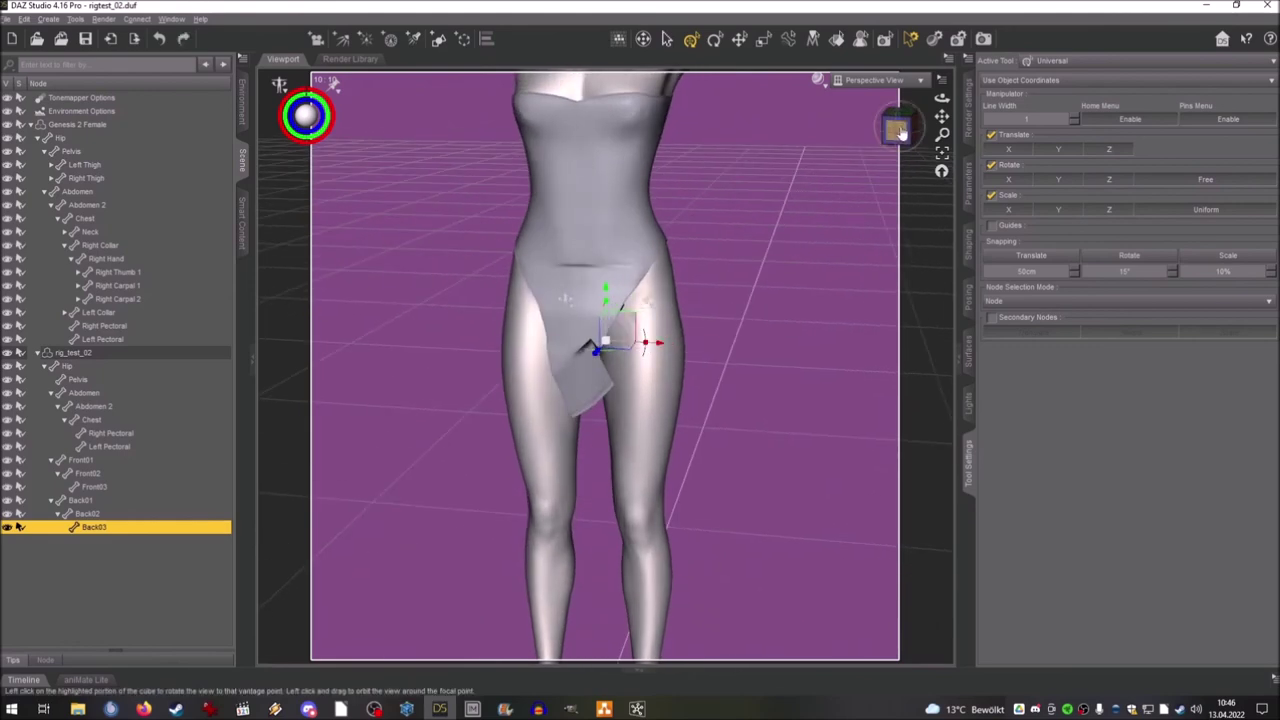
left_click_drag(903, 129, 943, 137)
scroll(943, 137, "up", 3)
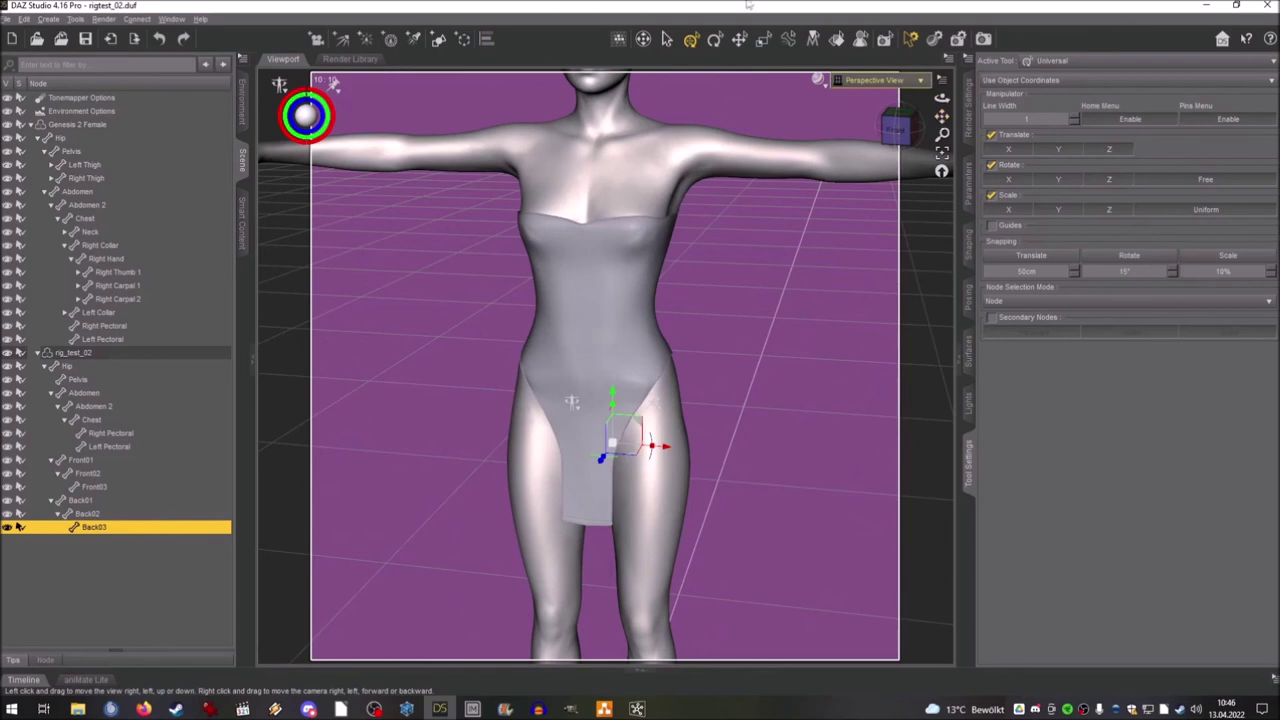
Step: Set Genesis 2 Female's Beau Body shape to 0.68 and LR Clover Body to 100%, and inspect the garment's fit
left_click(110, 125)
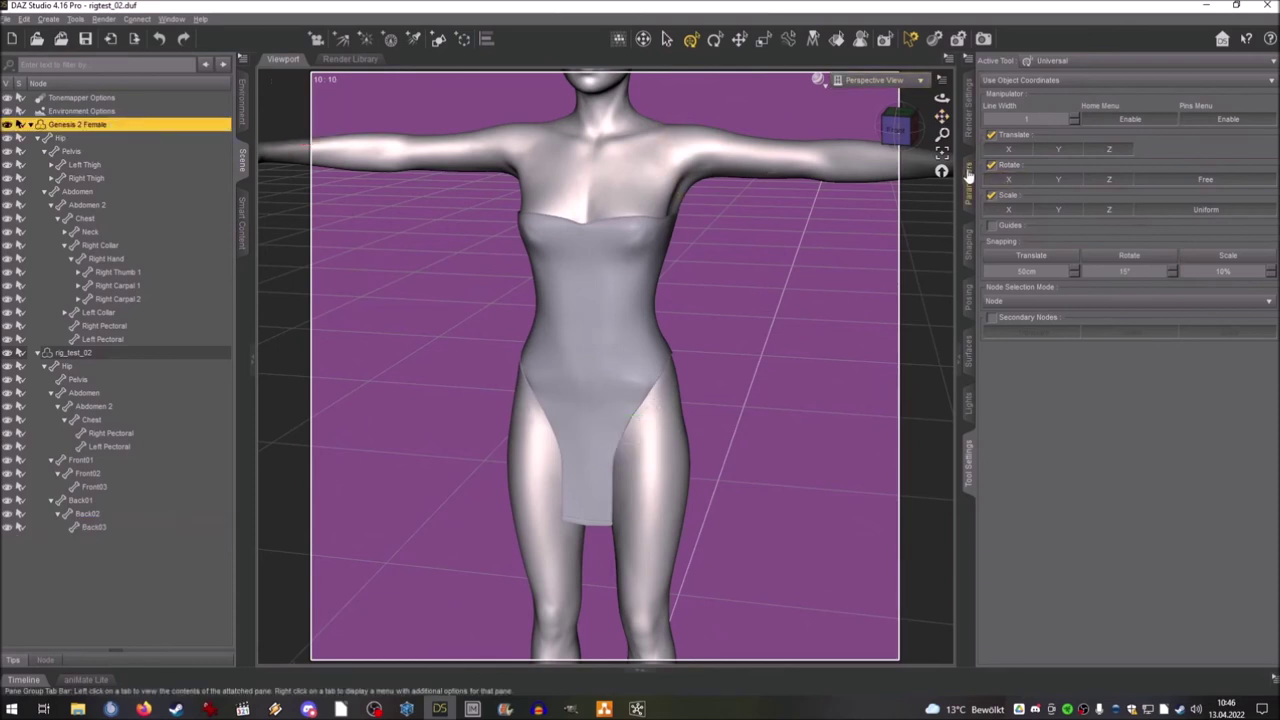
left_click(968, 243)
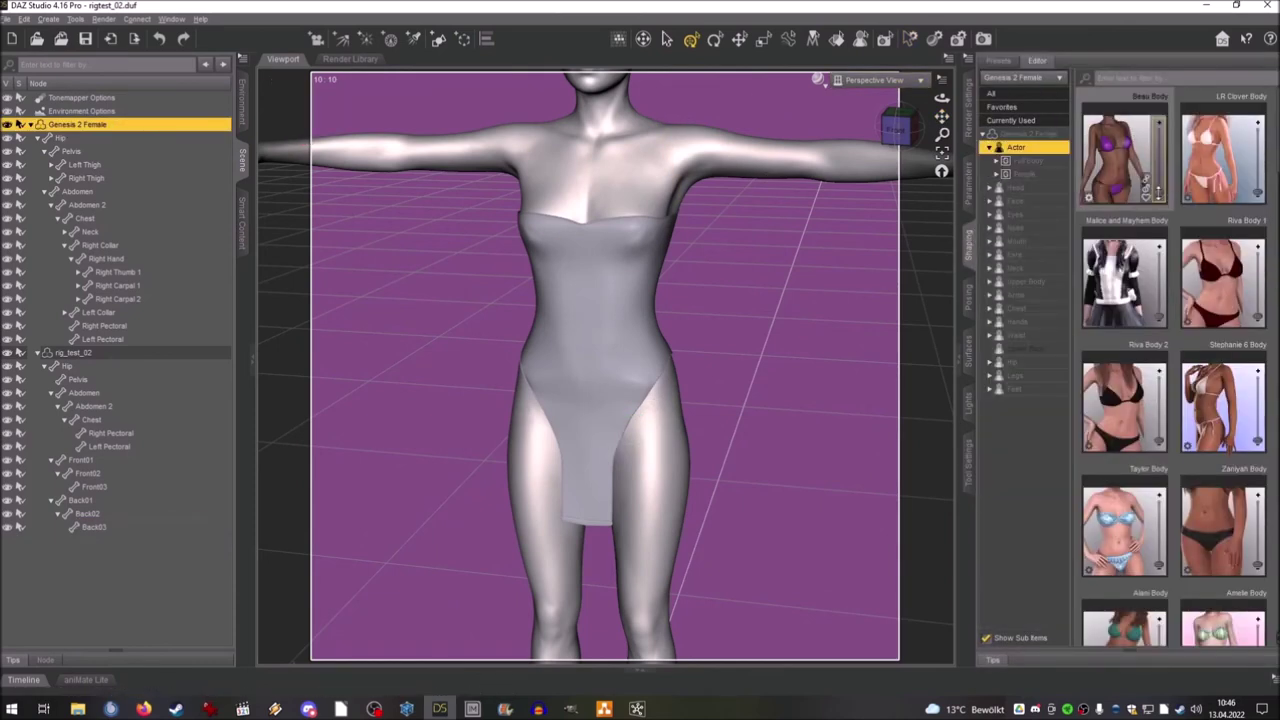
left_click_drag(1157, 192, 1158, 187)
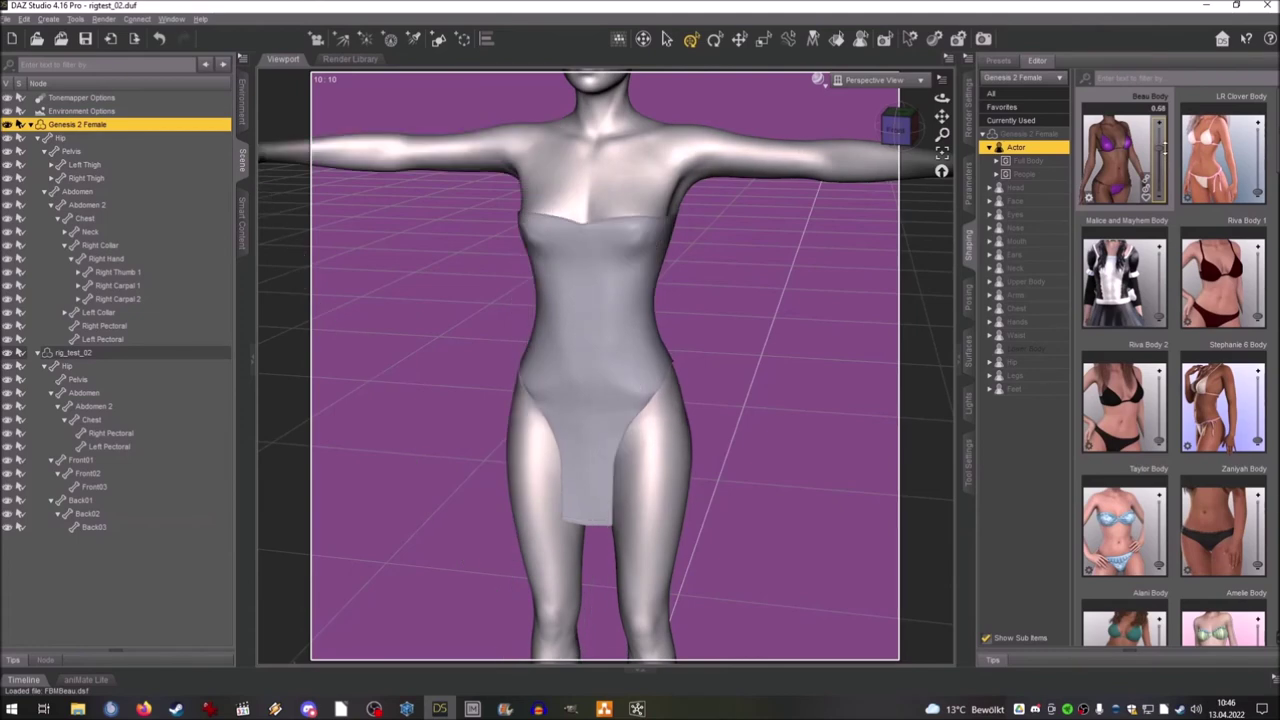
left_click_drag(1256, 191, 1257, 124)
left_click(920, 133)
left_click_drag(897, 124, 927, 122)
left_click(70, 125)
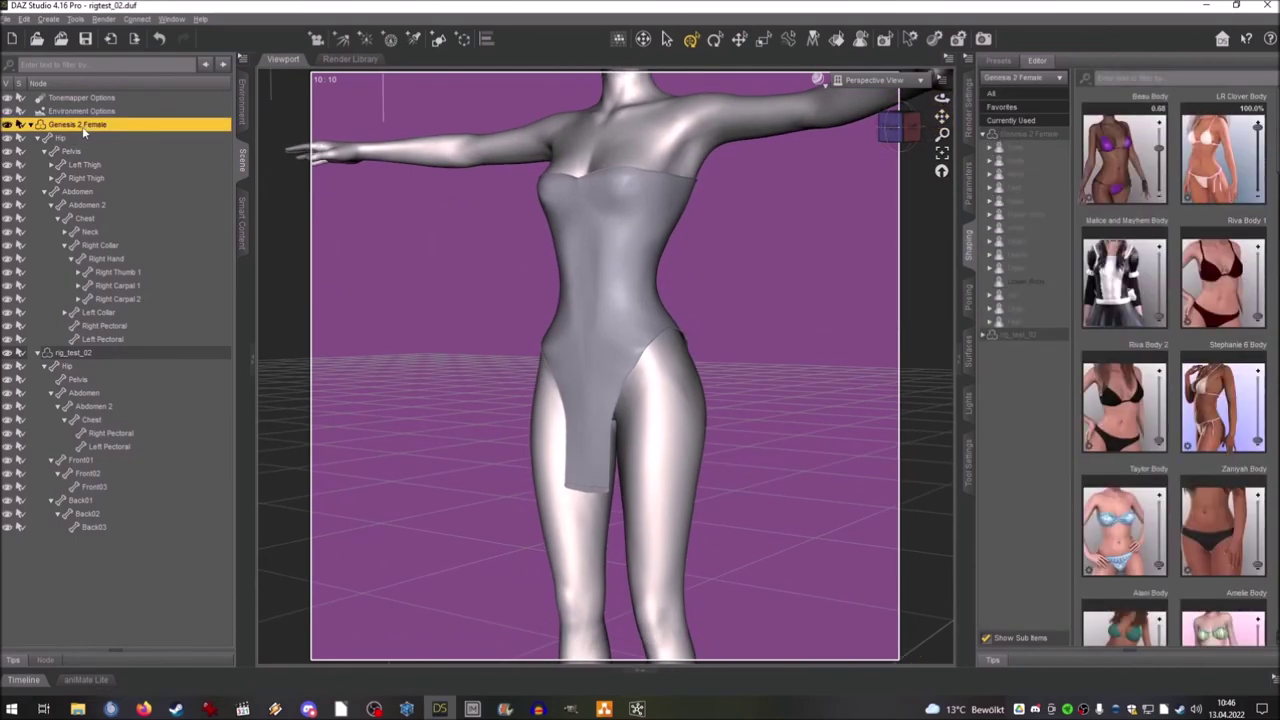
Step: Try the Taylor Body and Keiko 6 Body shapes at 1.00, plus Alani Body and Tiami Body, resetting each one
scroll(1232, 370, "down", 1)
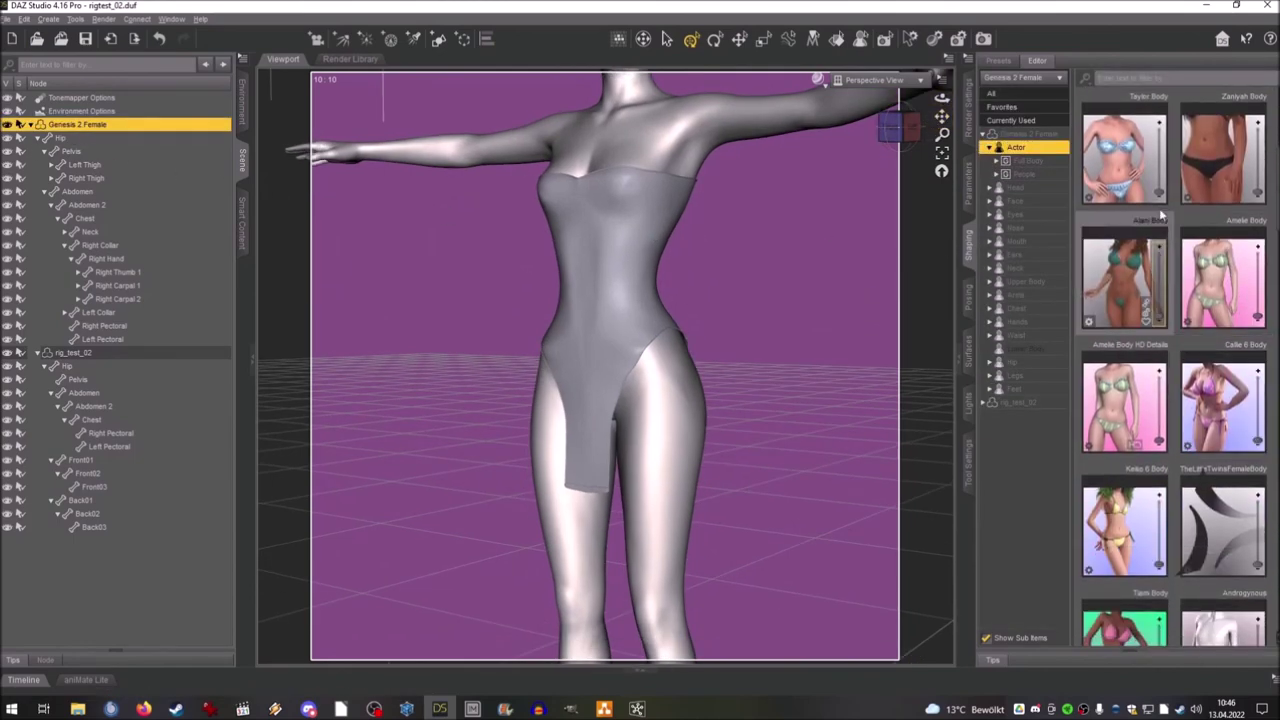
left_click_drag(1157, 192, 1152, 120)
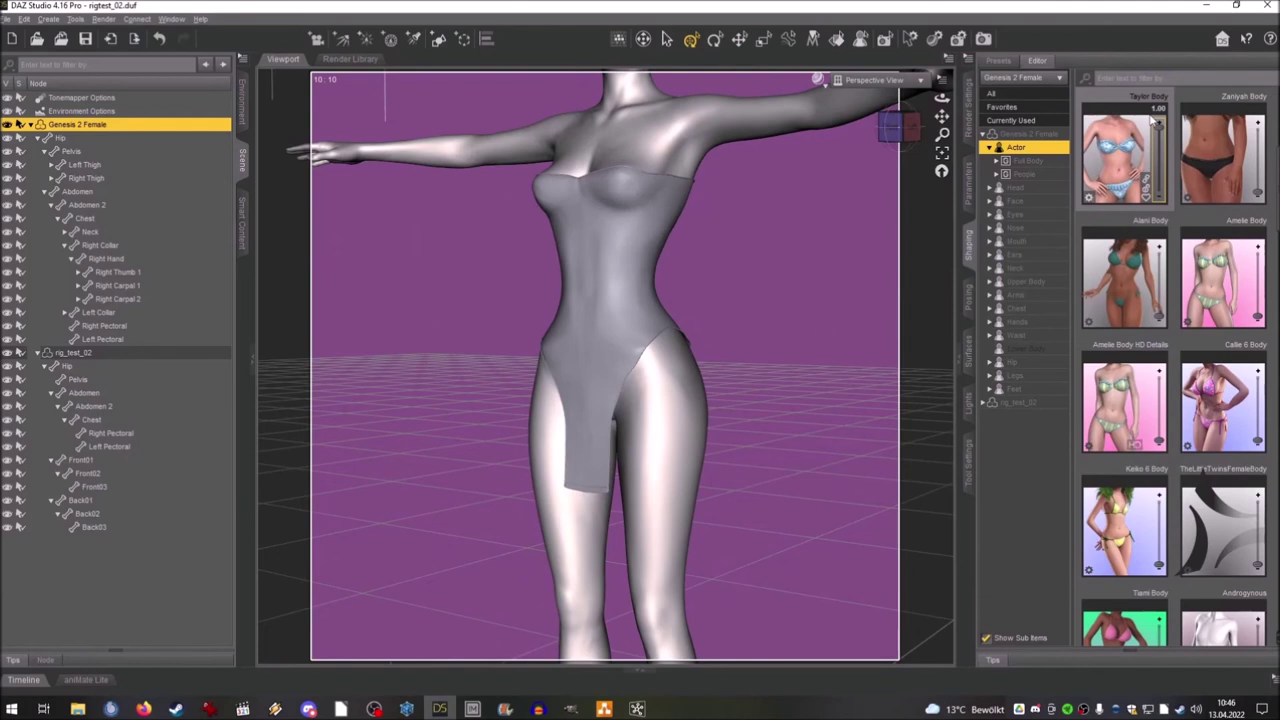
left_click_drag(1156, 316, 1158, 256)
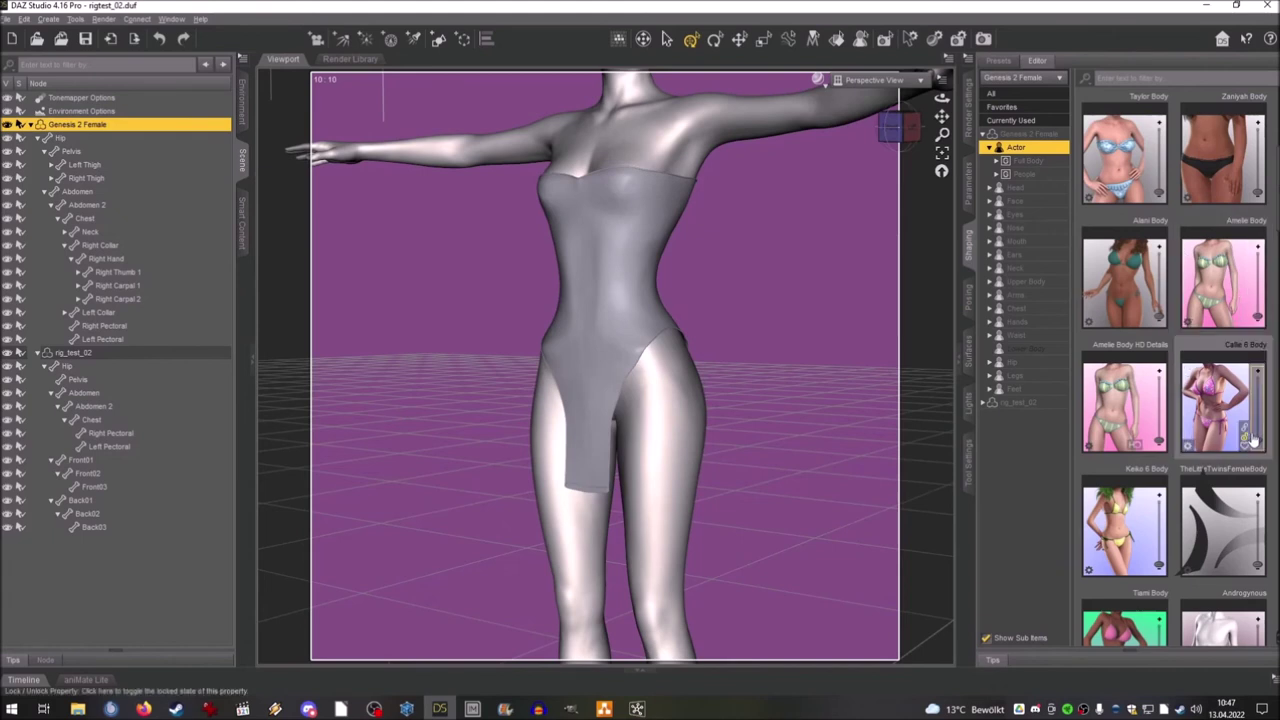
left_click(1124, 530)
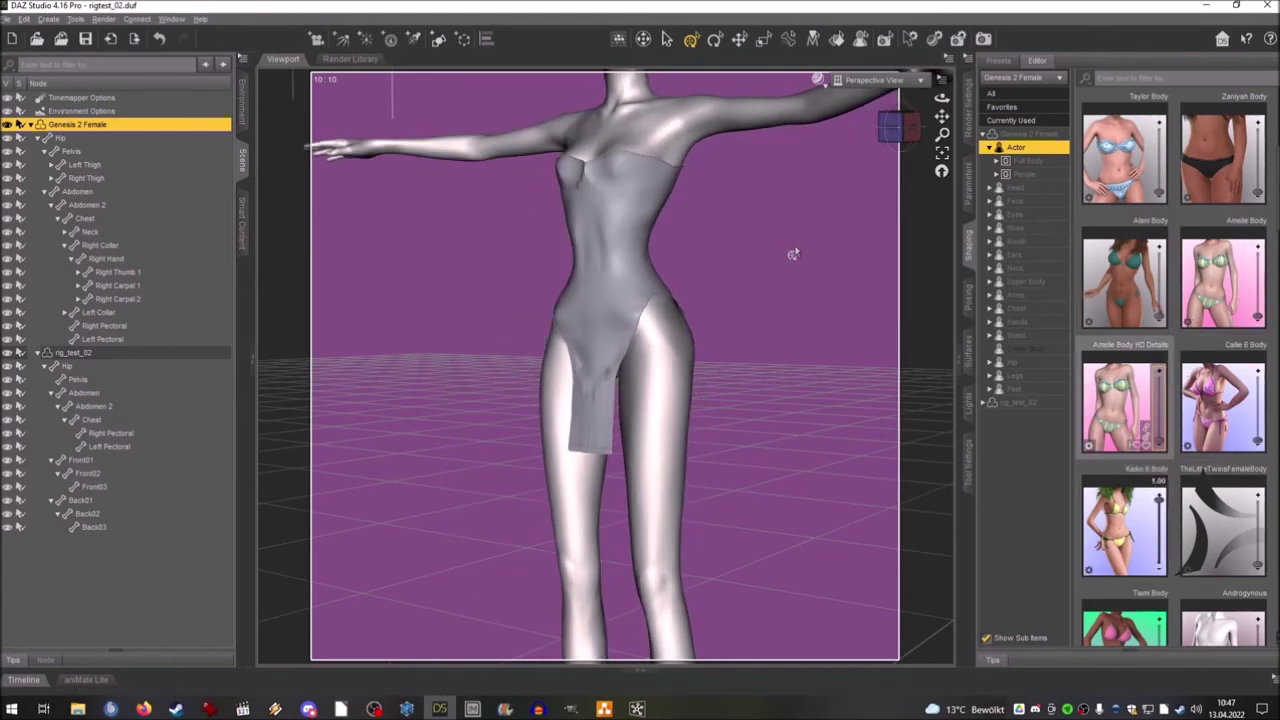
scroll(1180, 333, "down", 5)
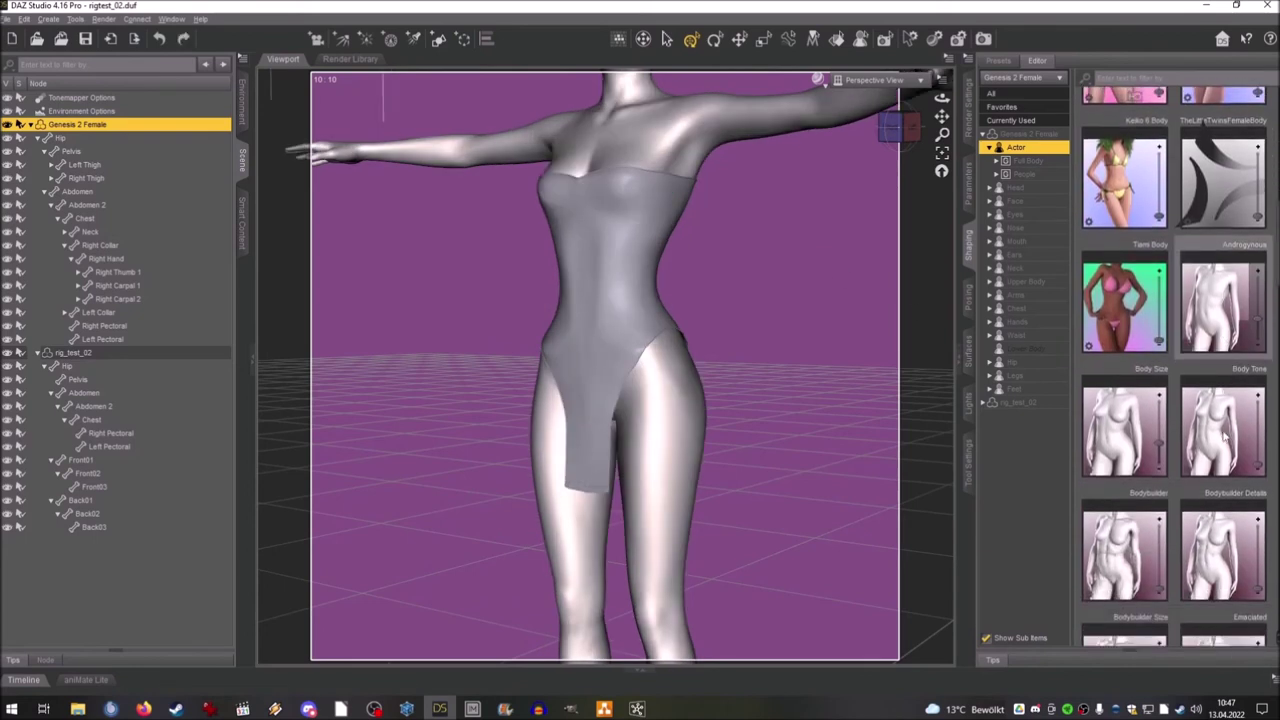
left_click(1158, 262)
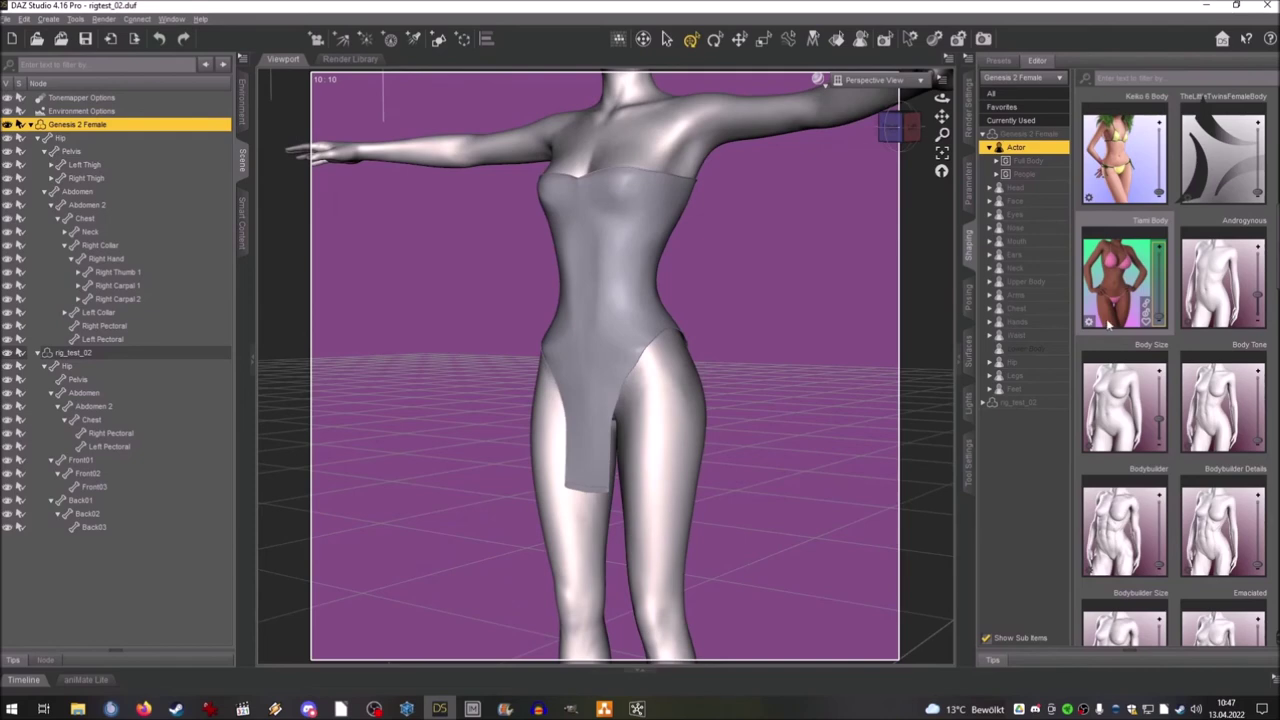
Step: Try Genesis 2 Female's Voluptuous shape at 0.78, and undo it
scroll(1175, 400, "down", 5)
left_click_drag(1259, 439, 1259, 385)
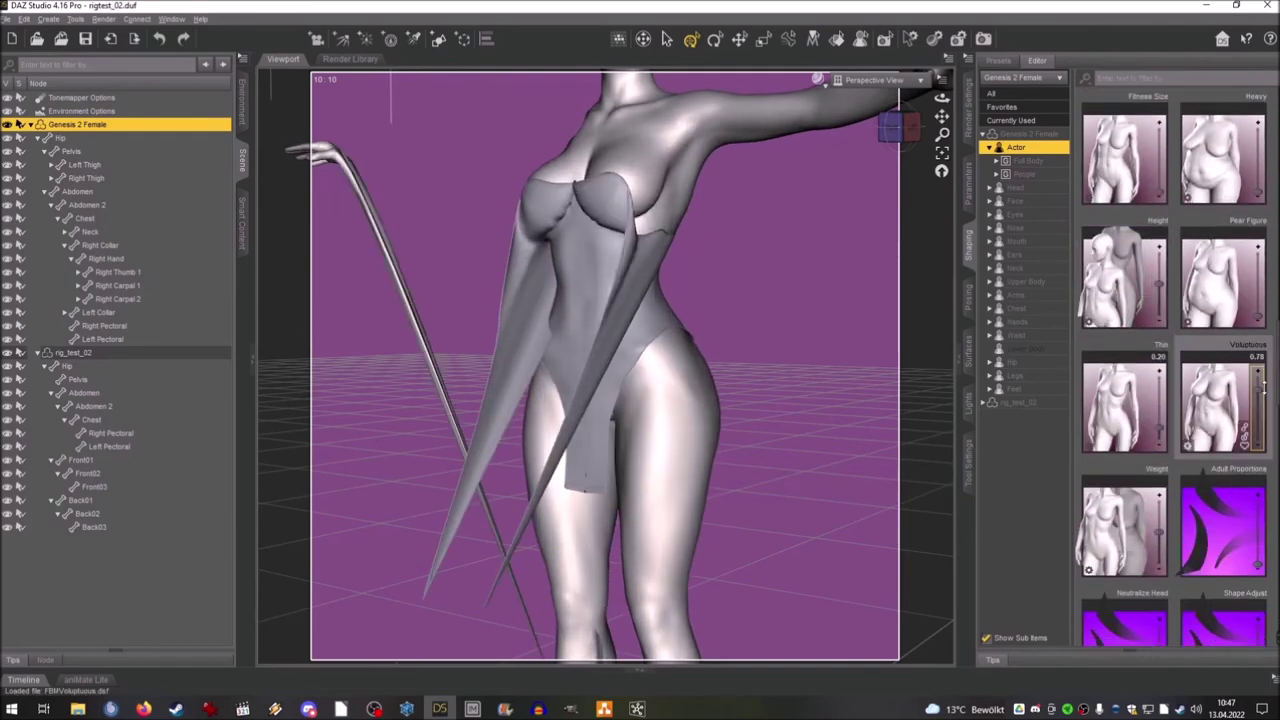
mouse_move(892, 128)
left_mouse_down()
mouse_move(932, 140)
mouse_move(800, 136)
mouse_move(906, 134)
mouse_move(893, 134)
left_mouse_up()
key("ctrl+z")
left_click(885, 128)
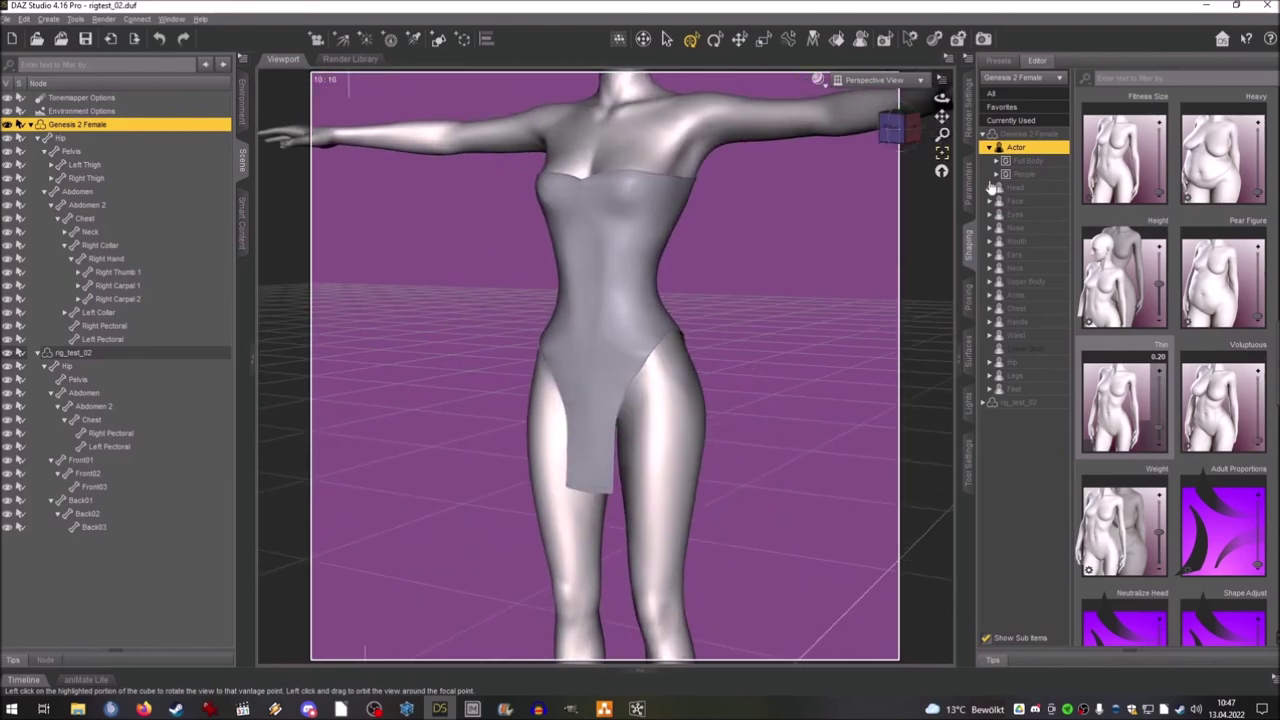
Step: Set Genesis 2 Female's Breasts Implants chest morph to 1.00 and inspect how the garment follows it
scroll(1200, 360, "down", 3)
scroll(1200, 358, "down", 5)
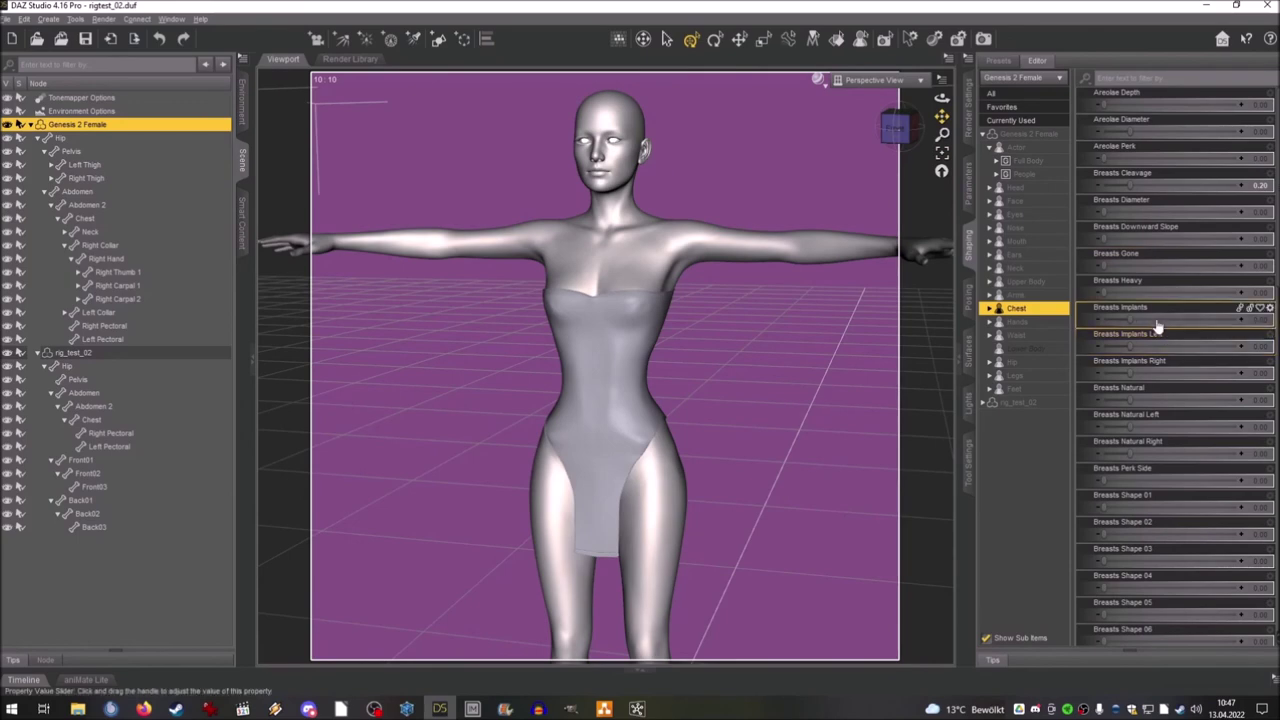
left_click_drag(1158, 320, 1254, 313)
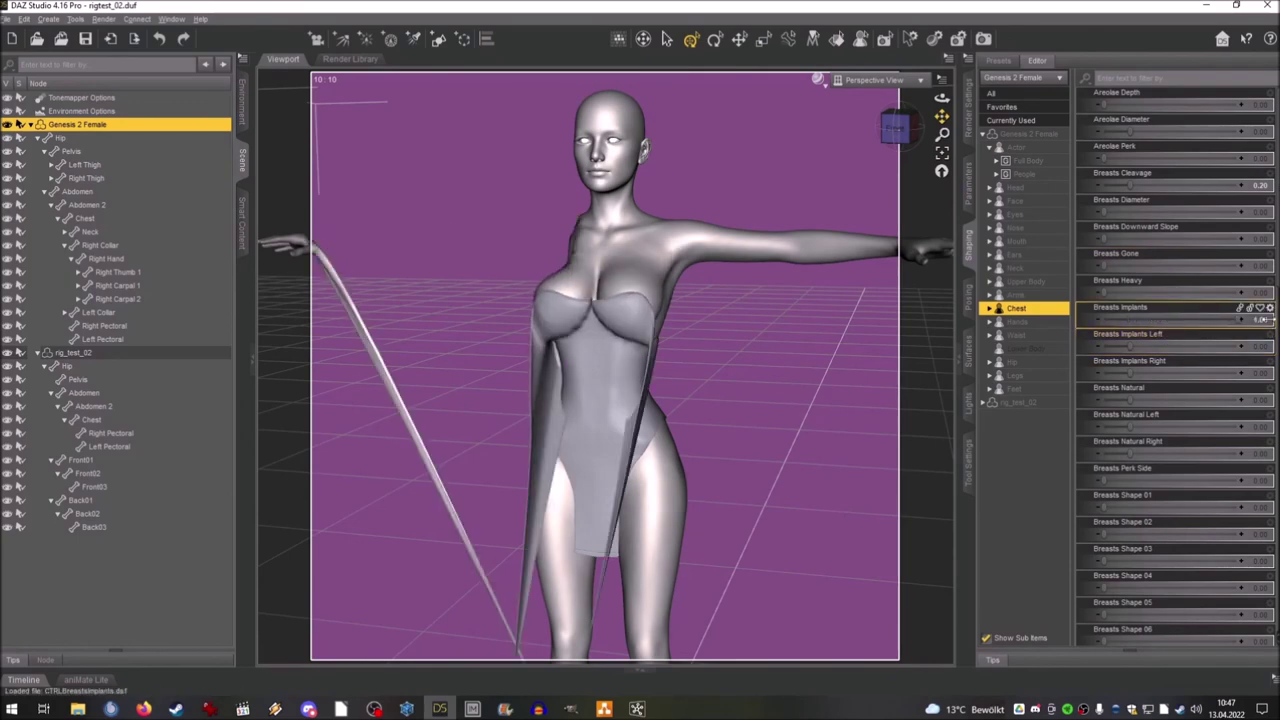
mouse_move(904, 132)
left_mouse_down()
mouse_move(874, 132)
mouse_move(912, 132)
left_mouse_up()
scroll(1099, 363, "down", 15)
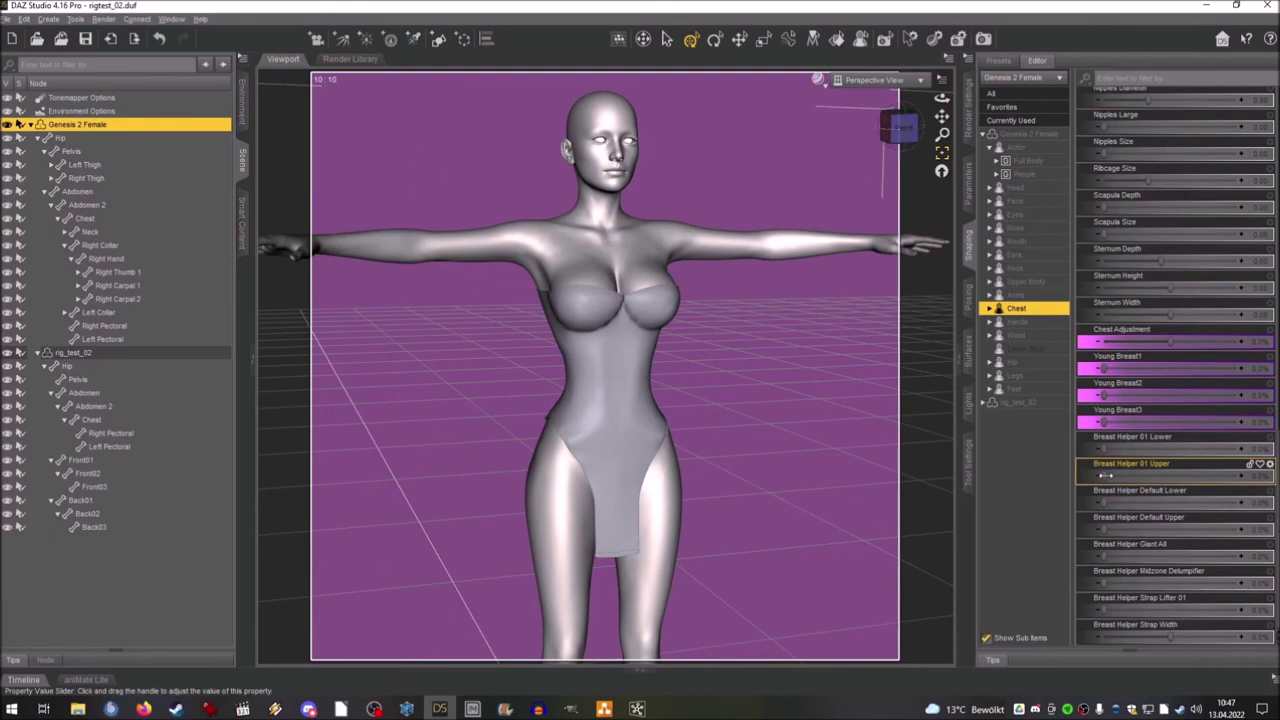
Step: Try Genesis 2 Female's Breast Helper 01 Lower morph at 42.2%, and undo it
left_click(1131, 475)
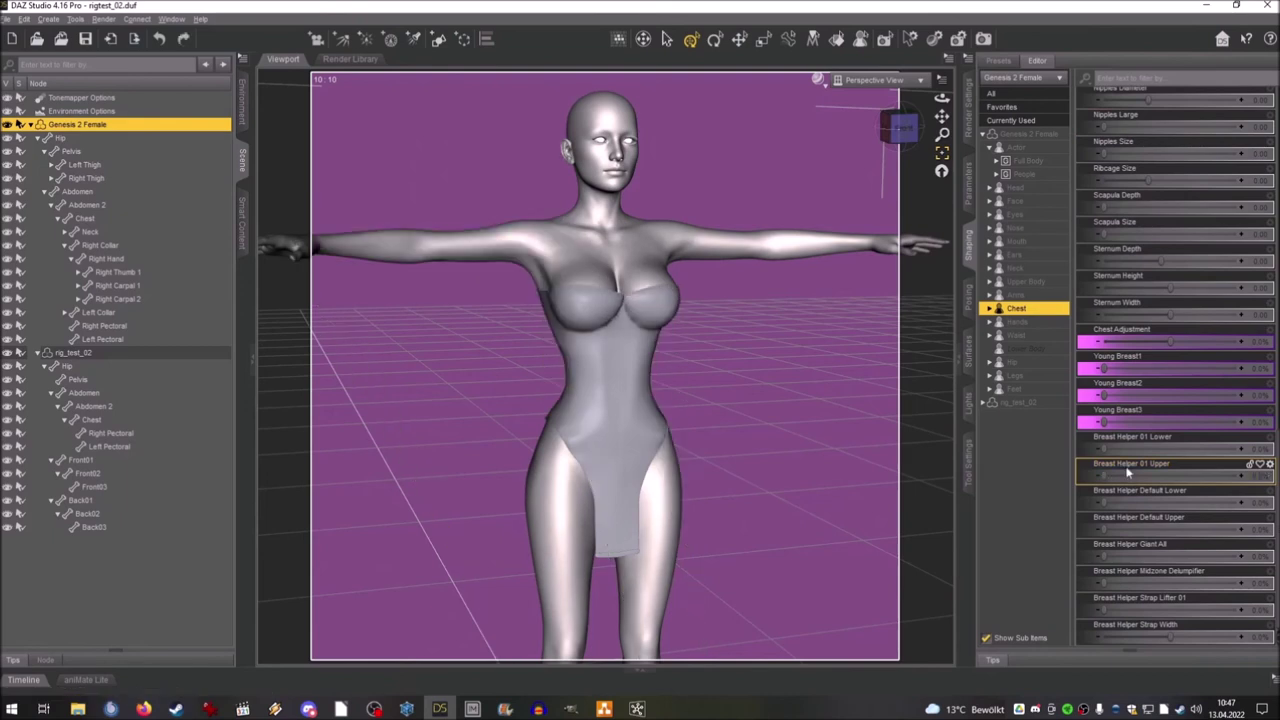
left_click(1131, 448)
left_click_drag(1160, 449, 1165, 449)
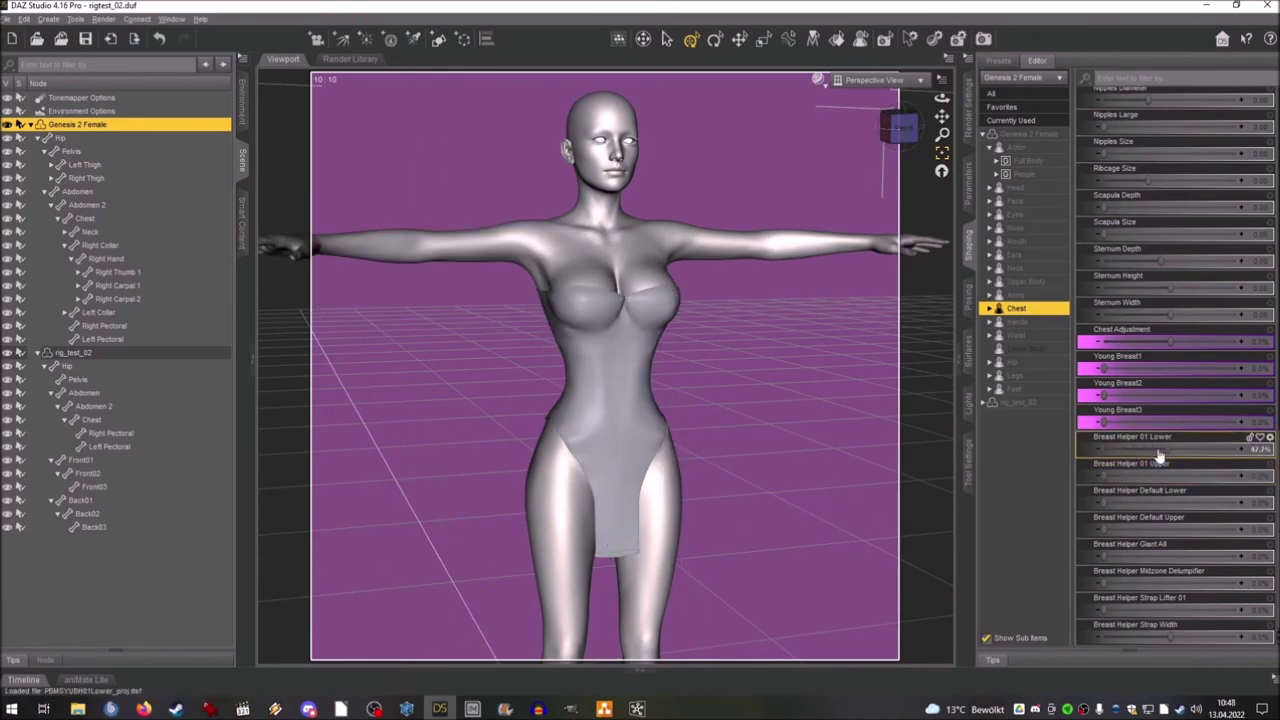
key("ctrl+z")
Step: Set Genesis 2 Female's Breast Helper Giant All morph to 42.7% and inspect the garment's chest area
left_click(1161, 556)
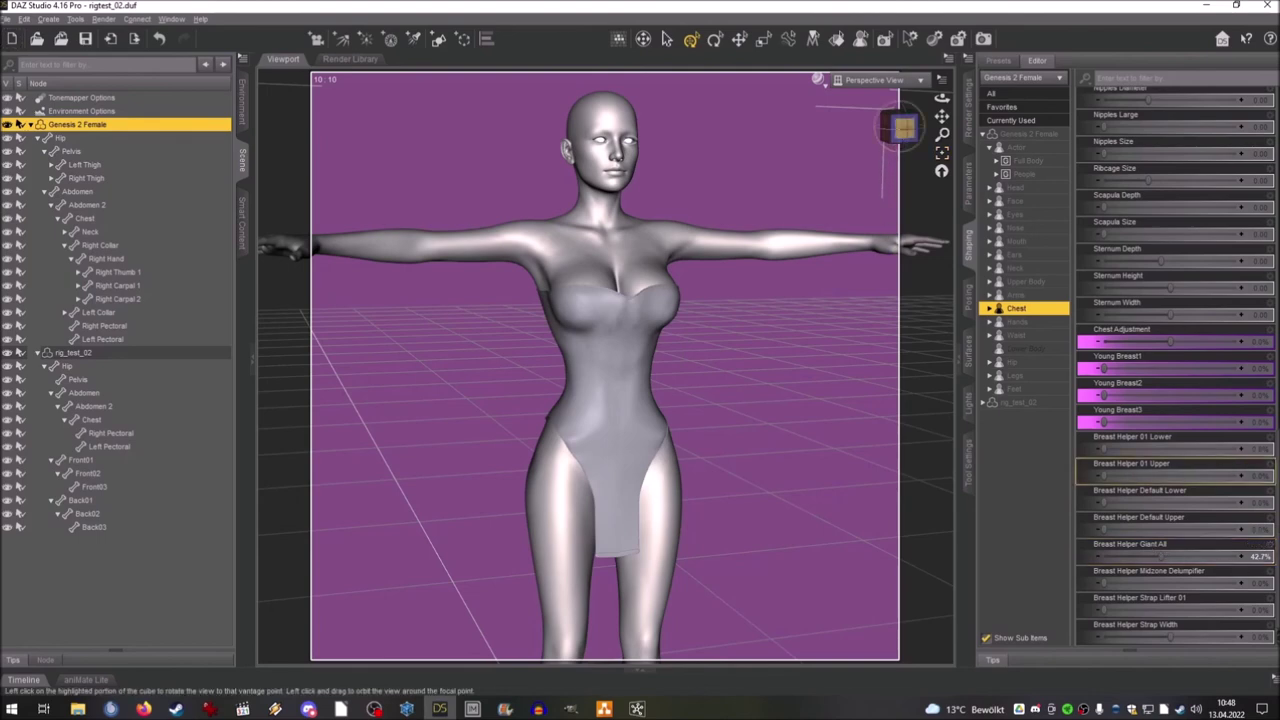
left_click_drag(905, 128, 948, 125)
left_click(1147, 556)
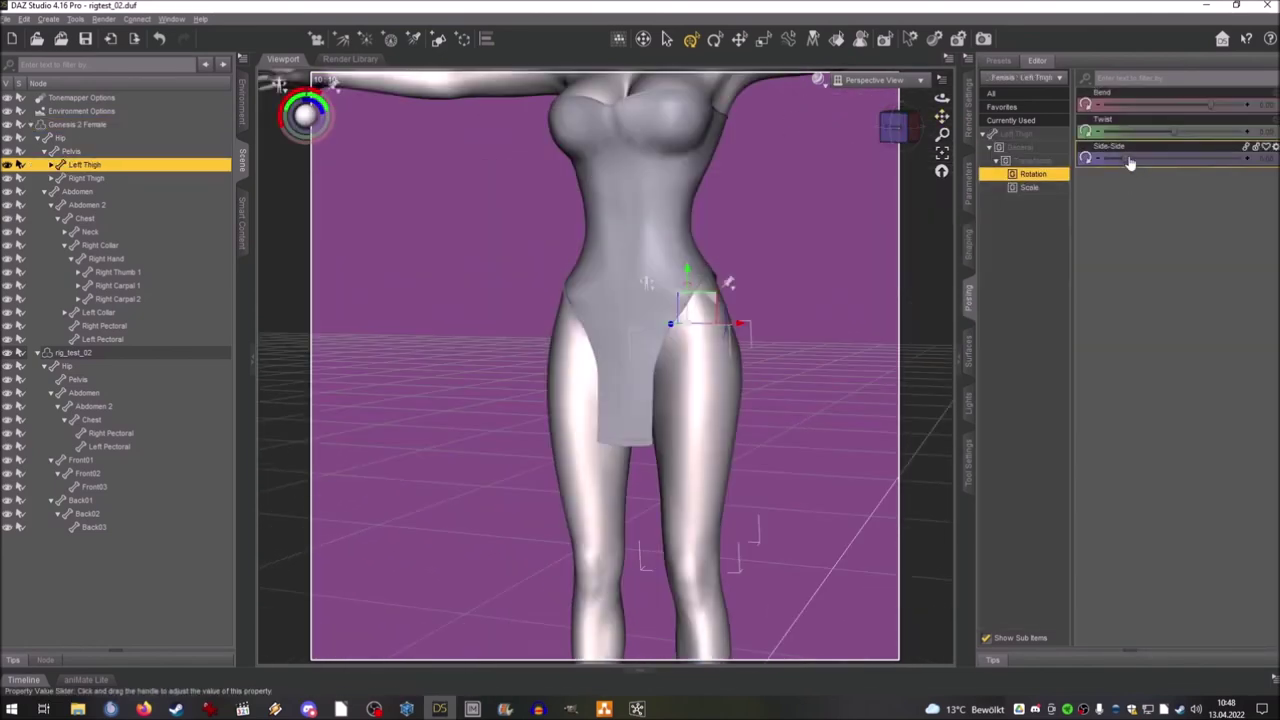
Step: Pose the left thigh with Side-Side at 10.96 and Bend at about -16, and inspect the garment around the hip
left_click_drag(1129, 163, 1140, 165)
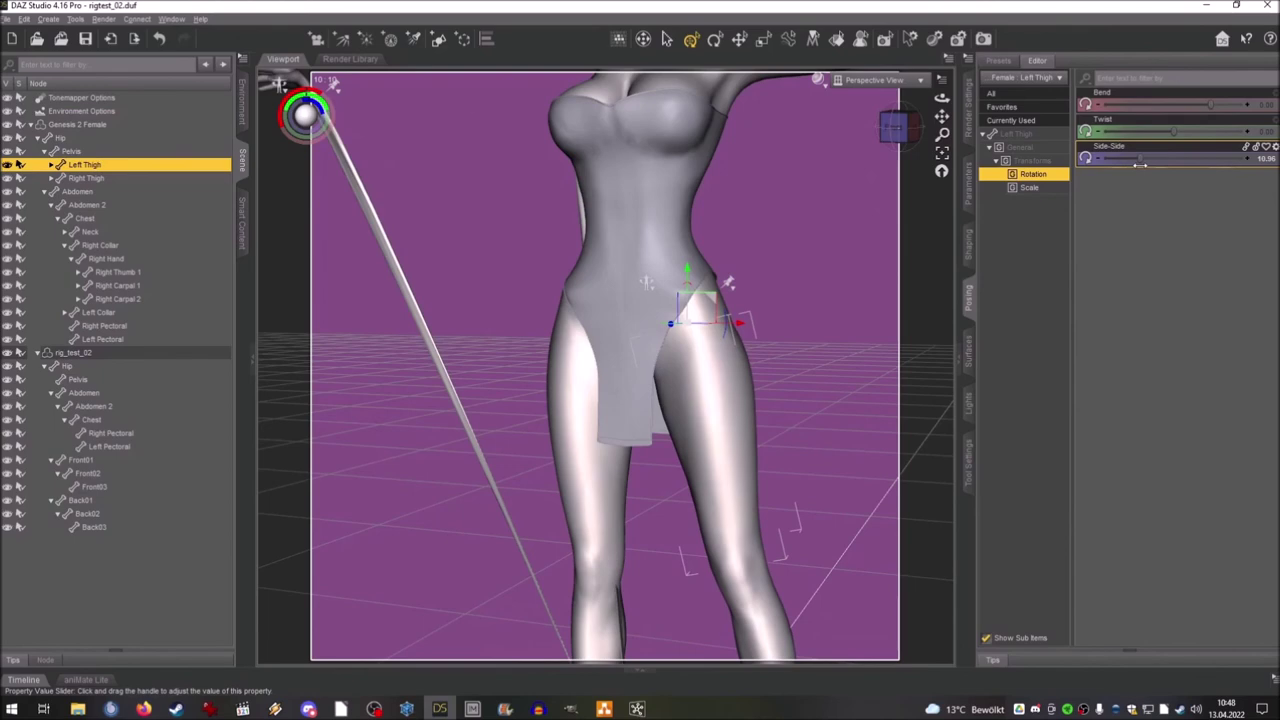
left_click_drag(1210, 105, 1196, 106)
left_click(903, 128)
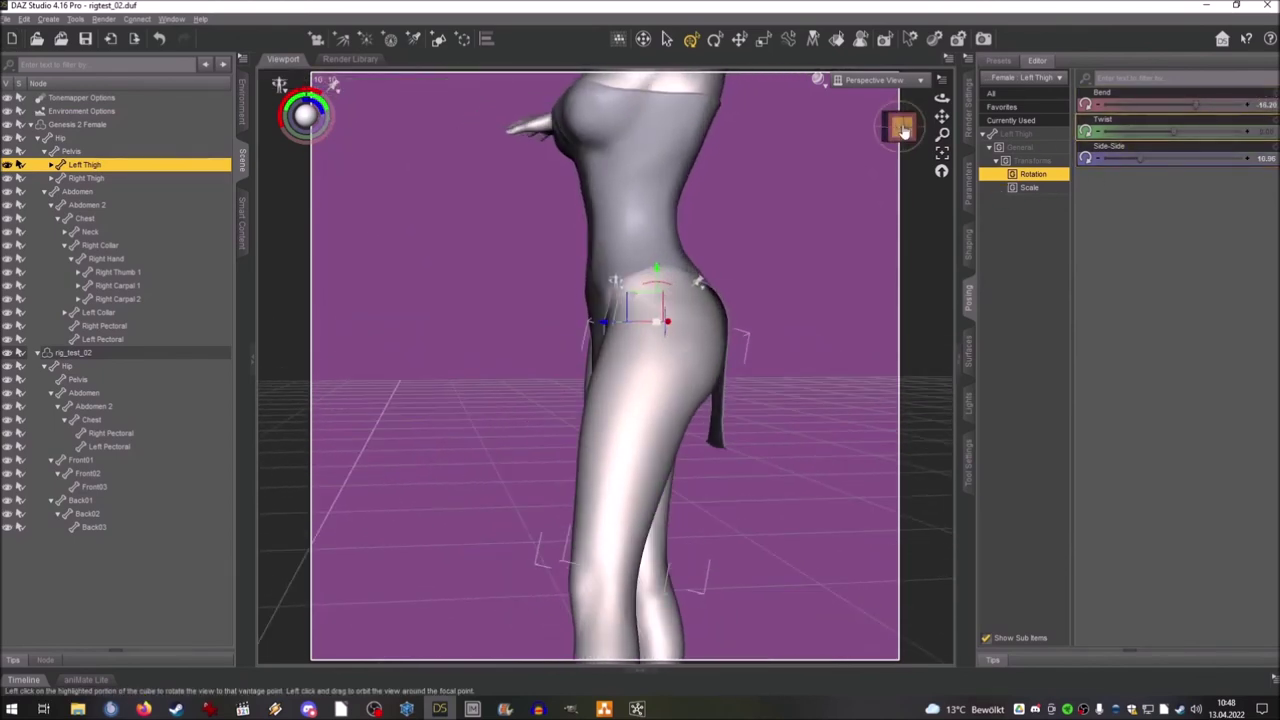
left_click_drag(903, 131, 903, 132)
Step: Pose the right thigh with Side-Side at 15.00 and Bend at -2.50
left_click(540, 390)
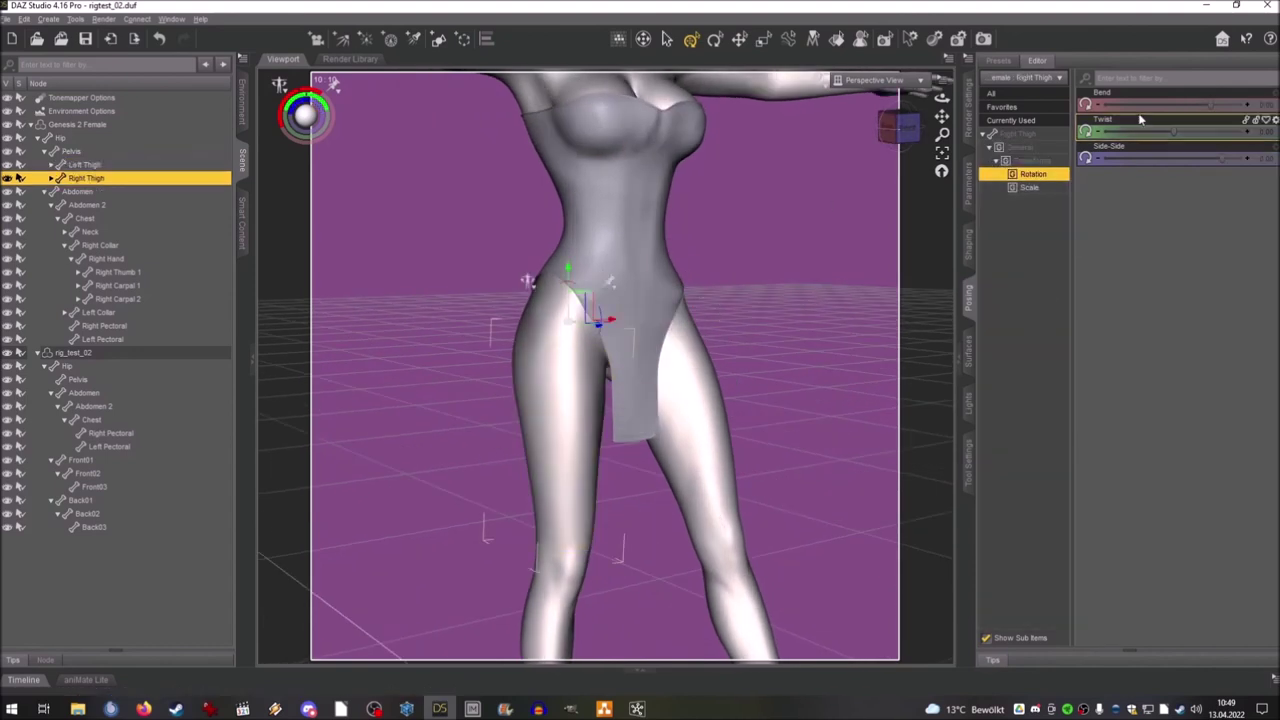
left_click_drag(1213, 106, 1234, 106)
left_click_drag(1217, 167, 1246, 179)
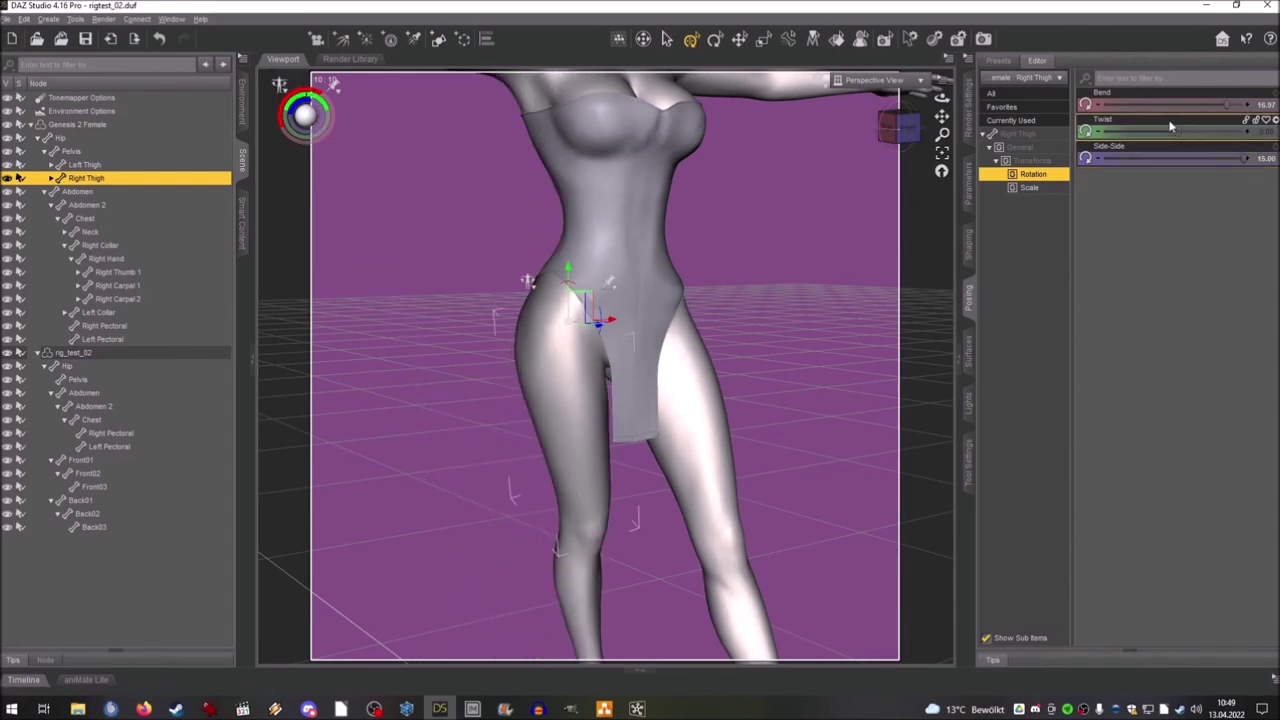
left_click_drag(1228, 106, 1207, 110)
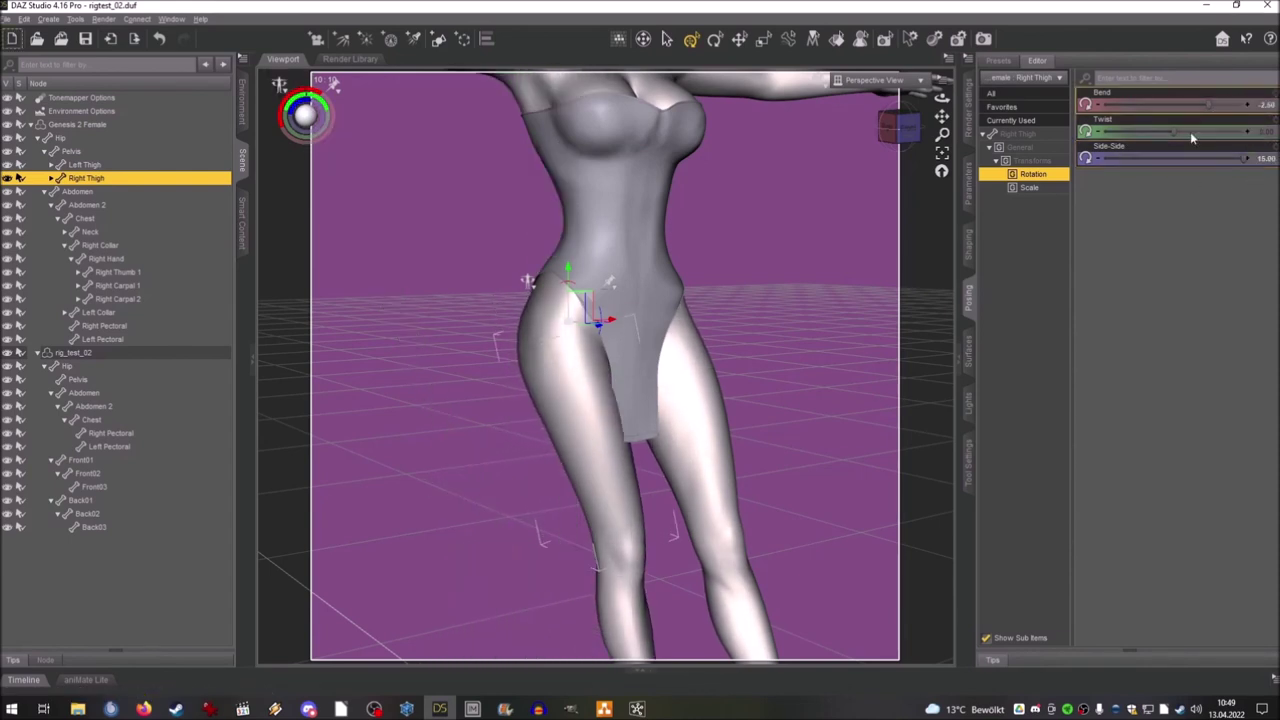
Step: Try a Y rotation of 3.46 and a Z rotation on the garment's Front03 bone, undoing each one
left_click(646, 395)
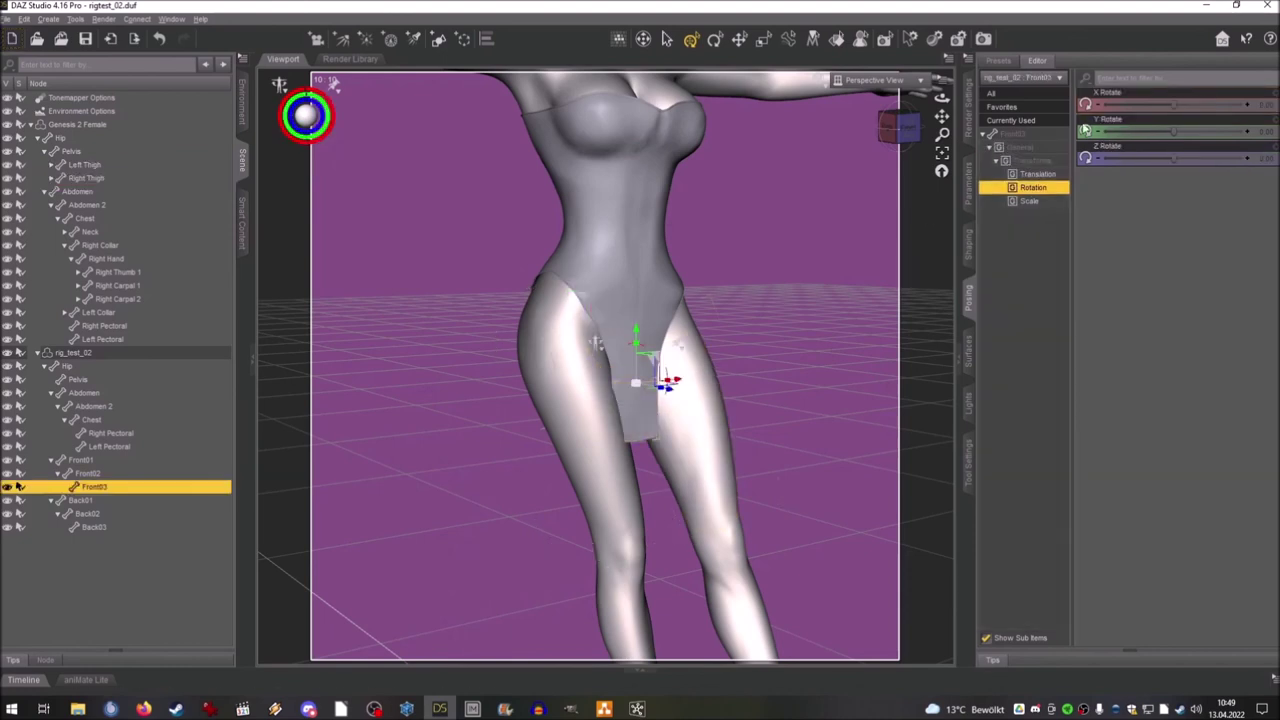
left_click(1038, 175)
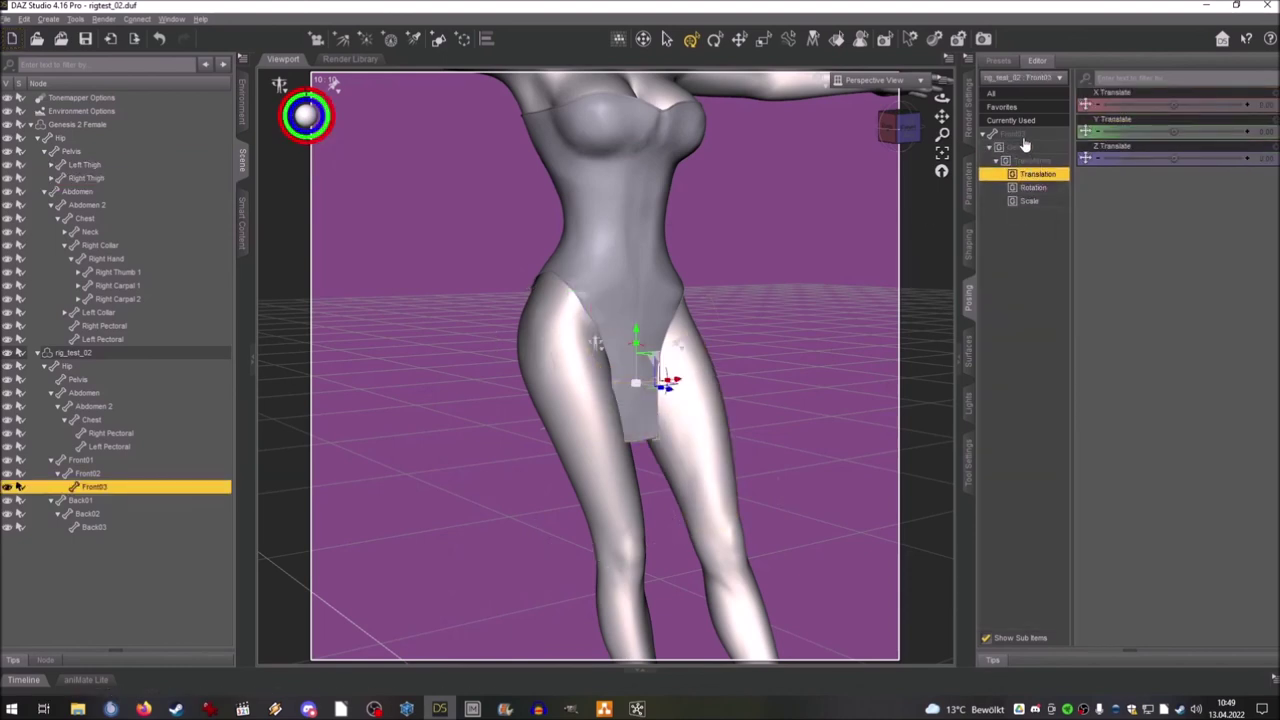
left_click(1027, 201)
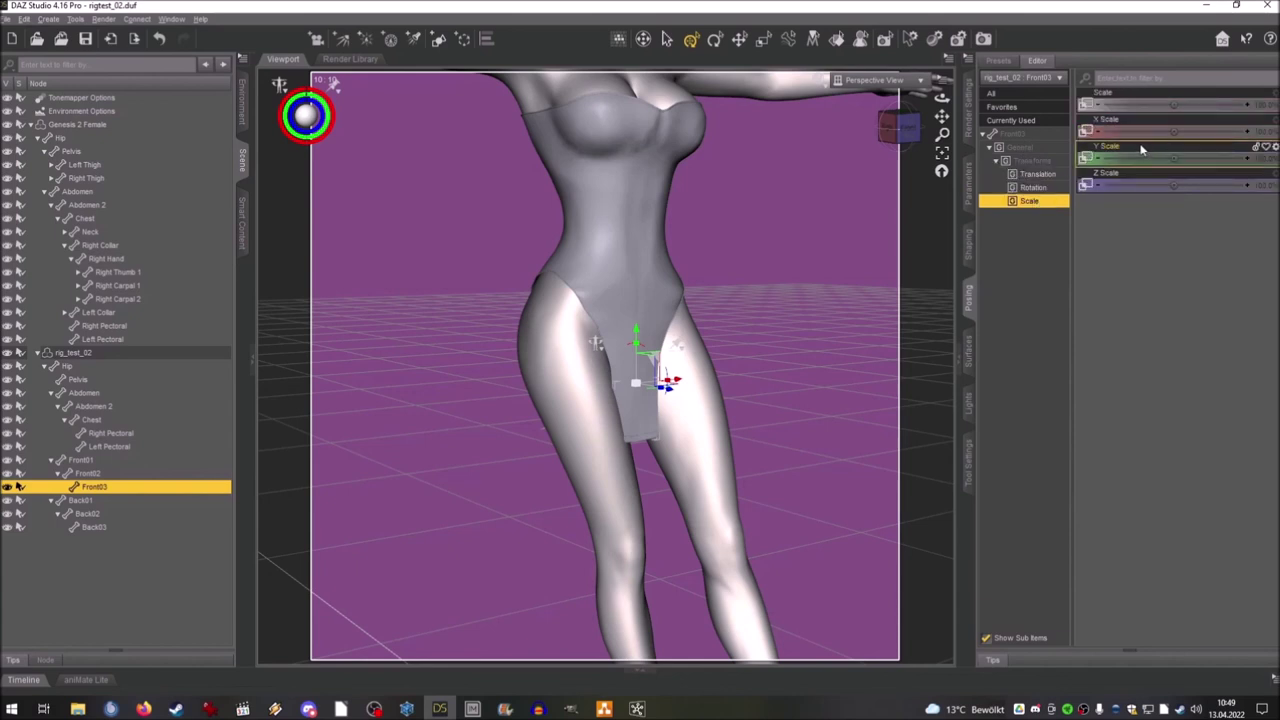
left_click(1033, 187)
left_click_drag(1168, 130, 1176, 128)
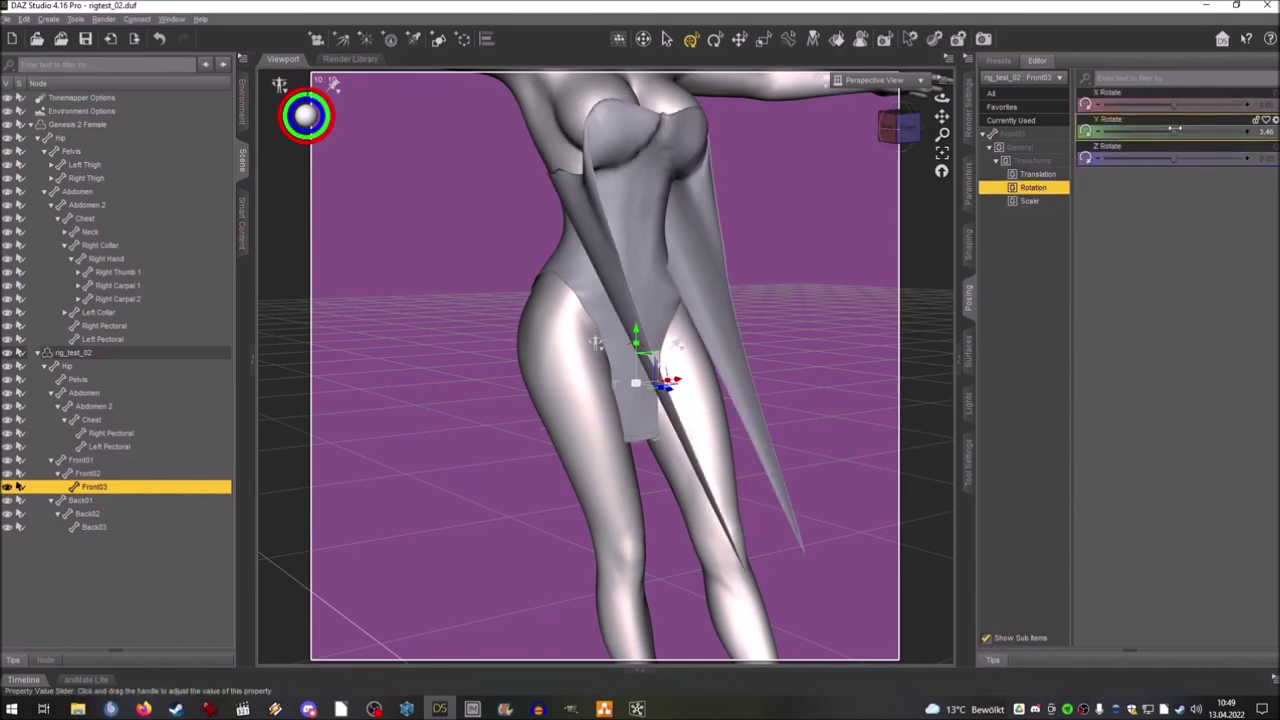
key("ctrl+z")
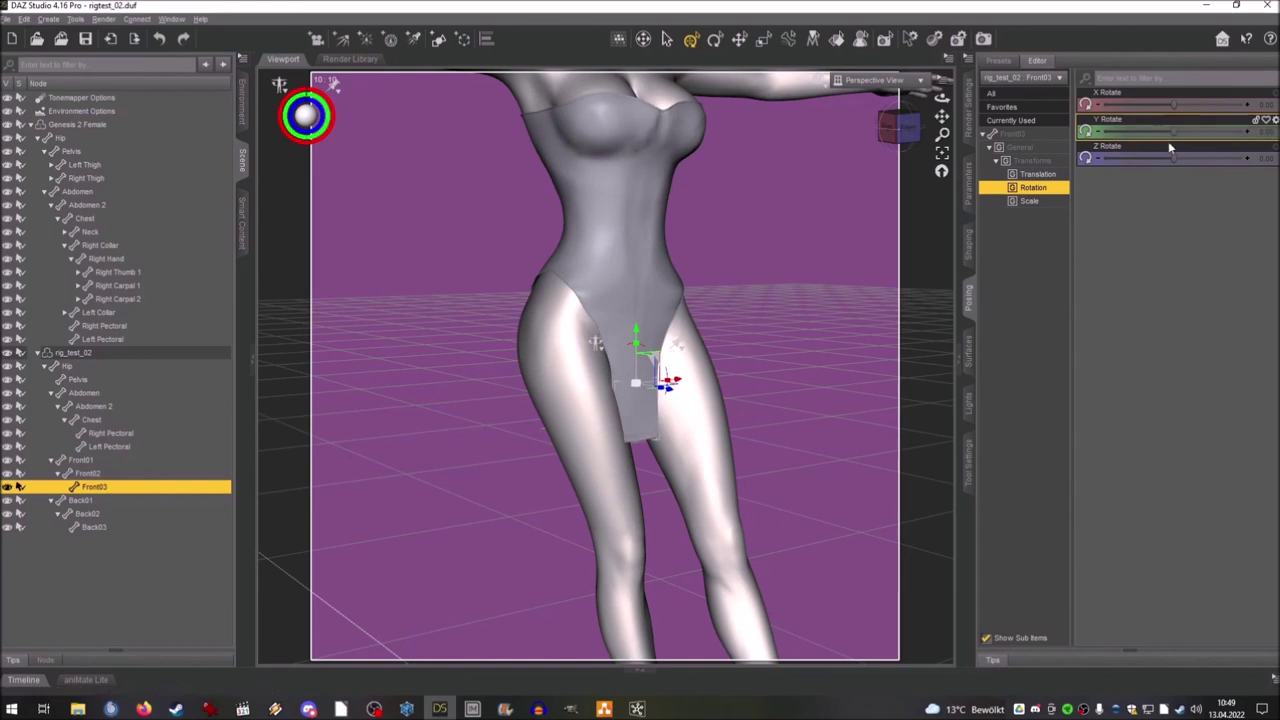
left_click_drag(1168, 158, 1164, 159)
key("ctrl+z")
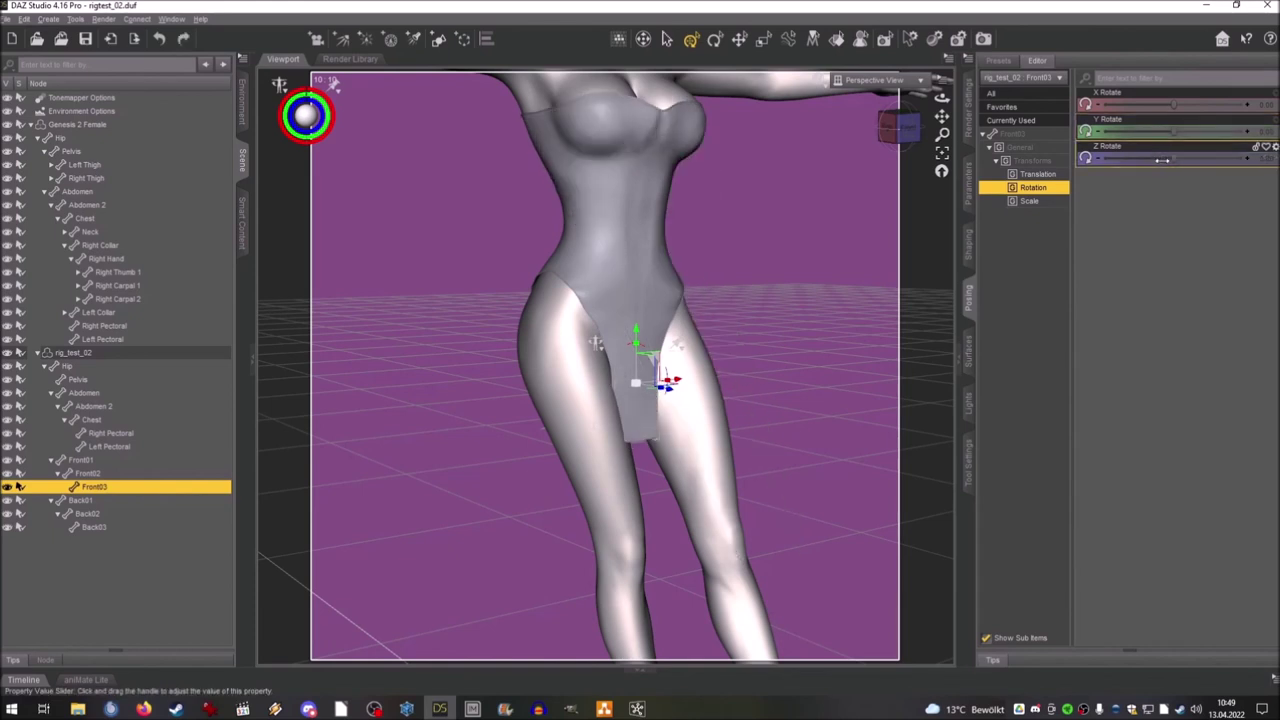
Step: Rotate the garment's Front03 bone to -25.42 on X and 5.19 on Y, checking the front panel from the side
left_click_drag(1170, 105, 1164, 112)
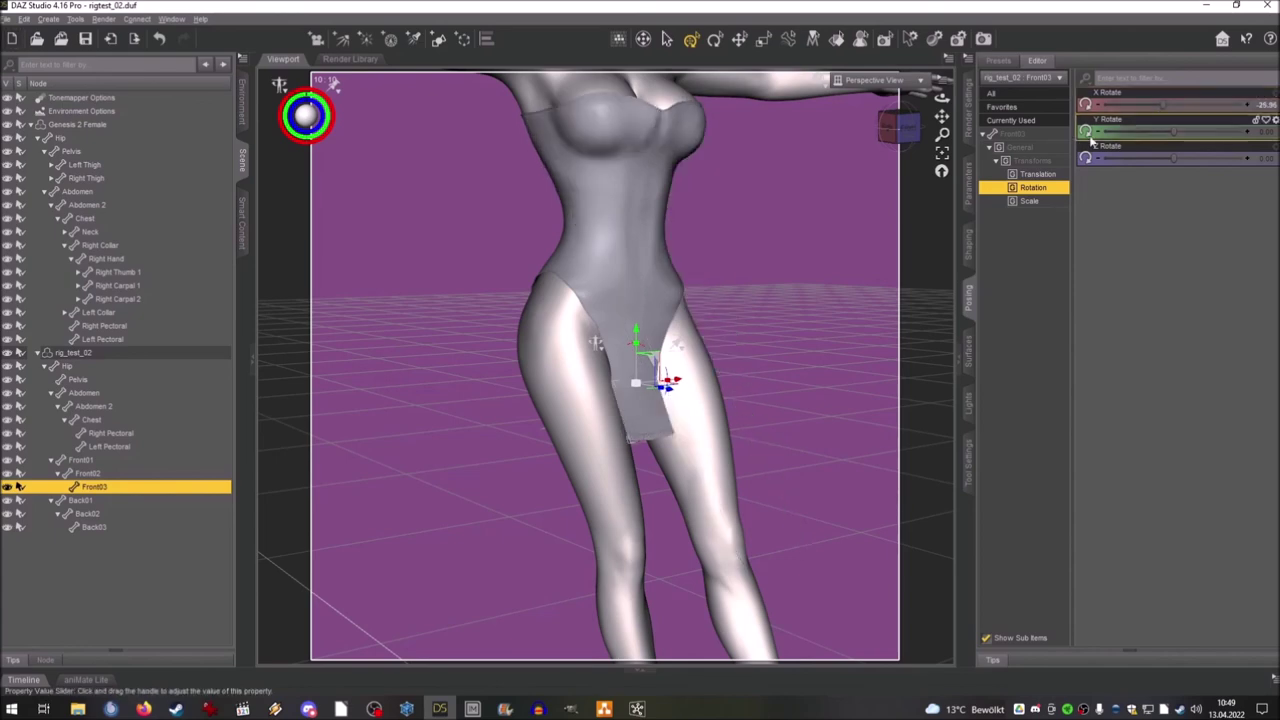
left_click_drag(897, 128, 865, 147)
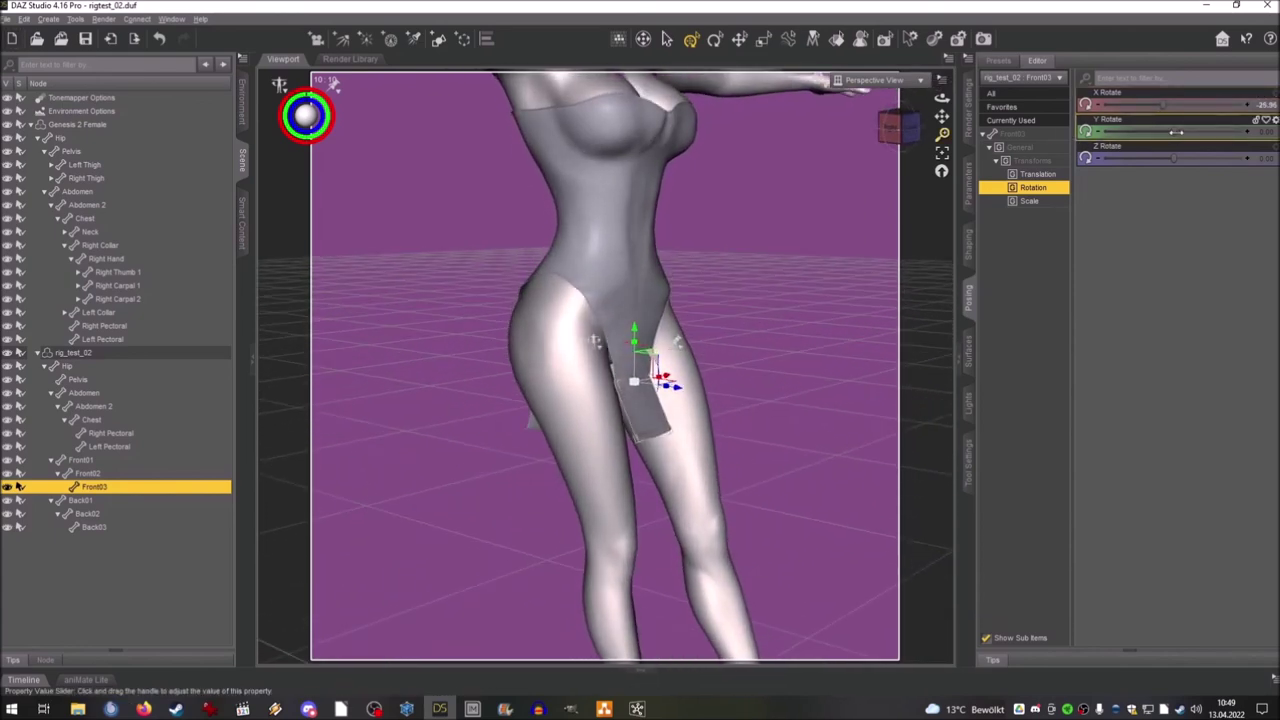
left_click_drag(1176, 132, 1172, 132)
left_click_drag(899, 130, 916, 126)
scroll(903, 132, "up", 2)
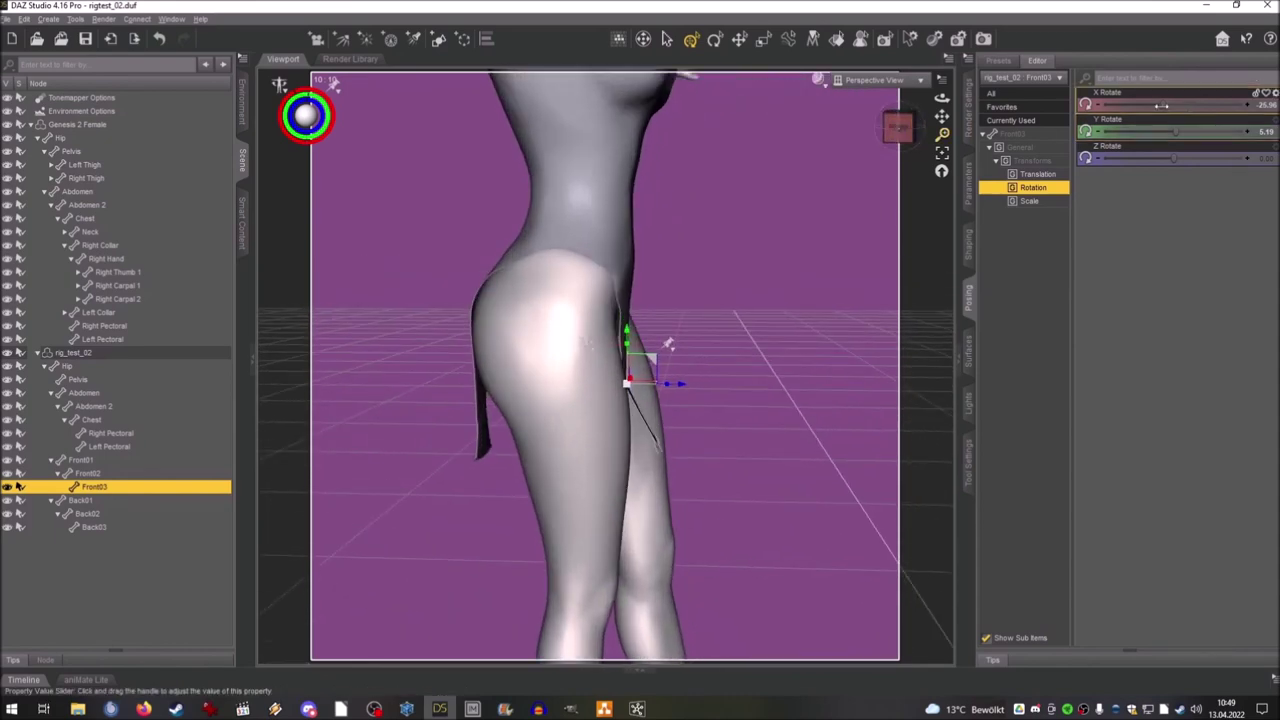
left_click_drag(1161, 105, 1160, 105)
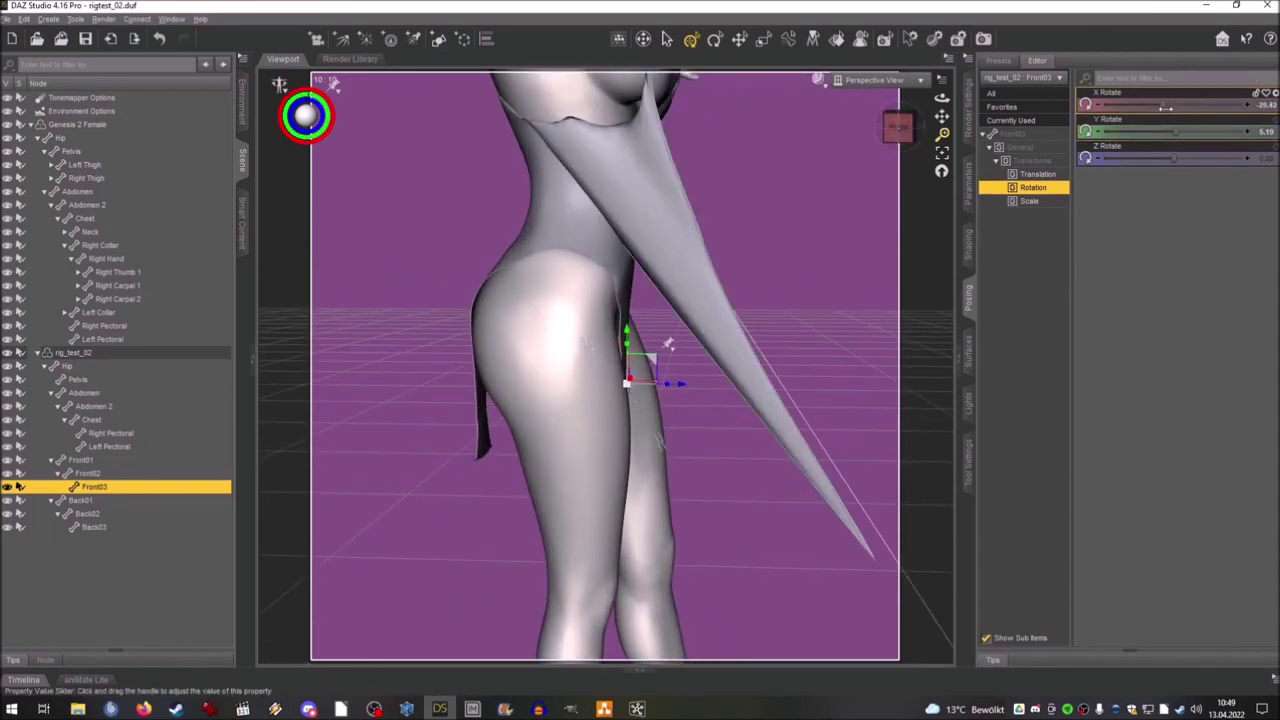